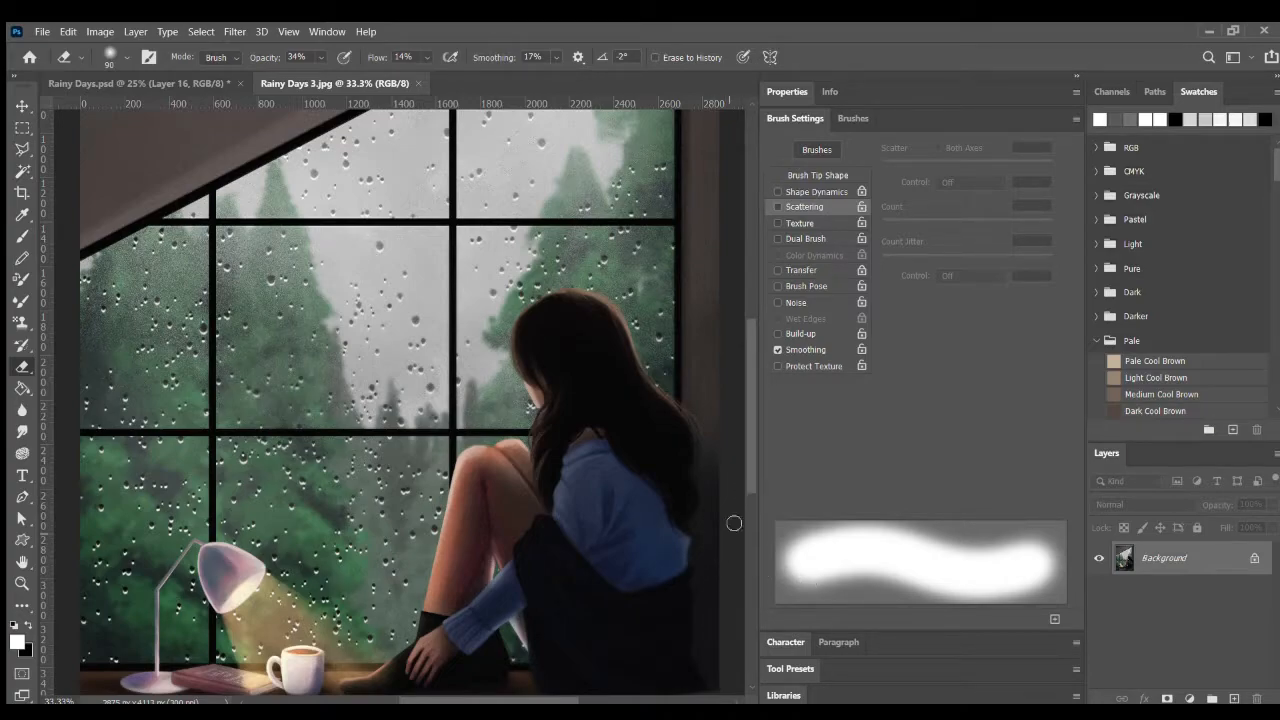
- Look over the finished window painting in Rainy Days 3.jpg and switch to the Rainy Days.psd document
mouse_move(746, 436)
left_mouse_down()
mouse_move(744, 406)
mouse_move(742, 451)
left_mouse_up()
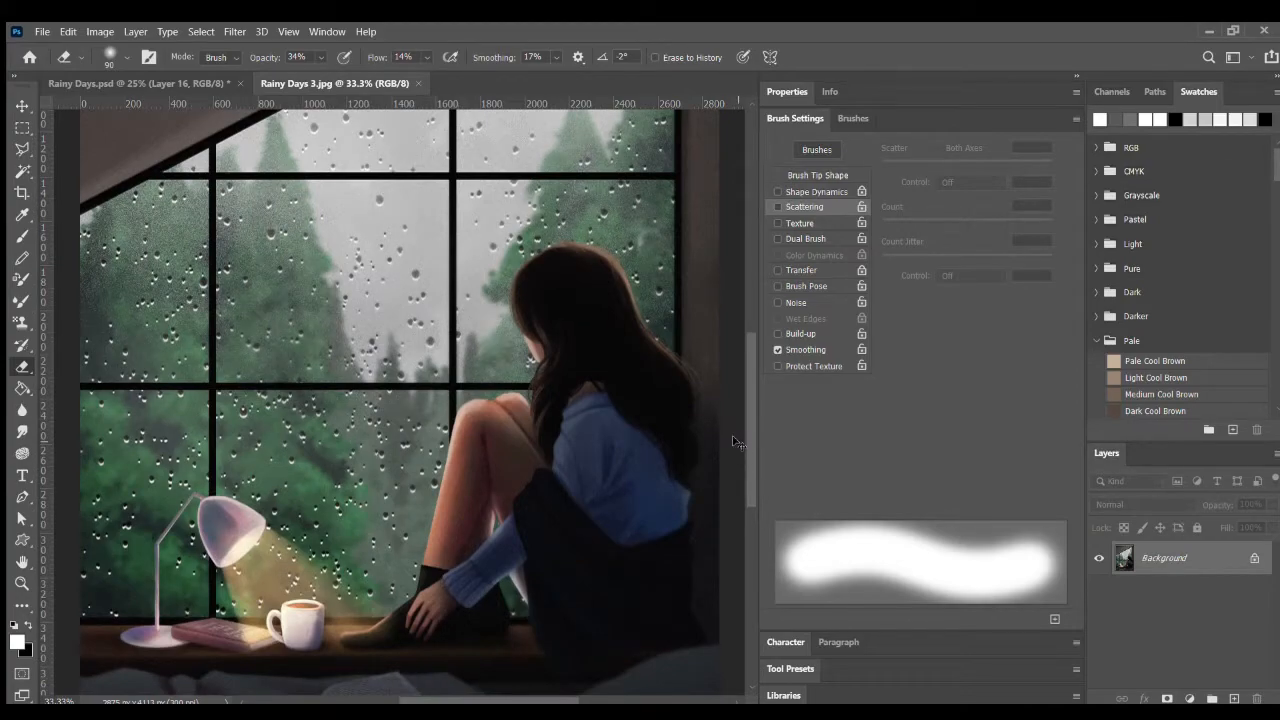
key("ctrl+minus")
scroll(745, 428, "up", 2)
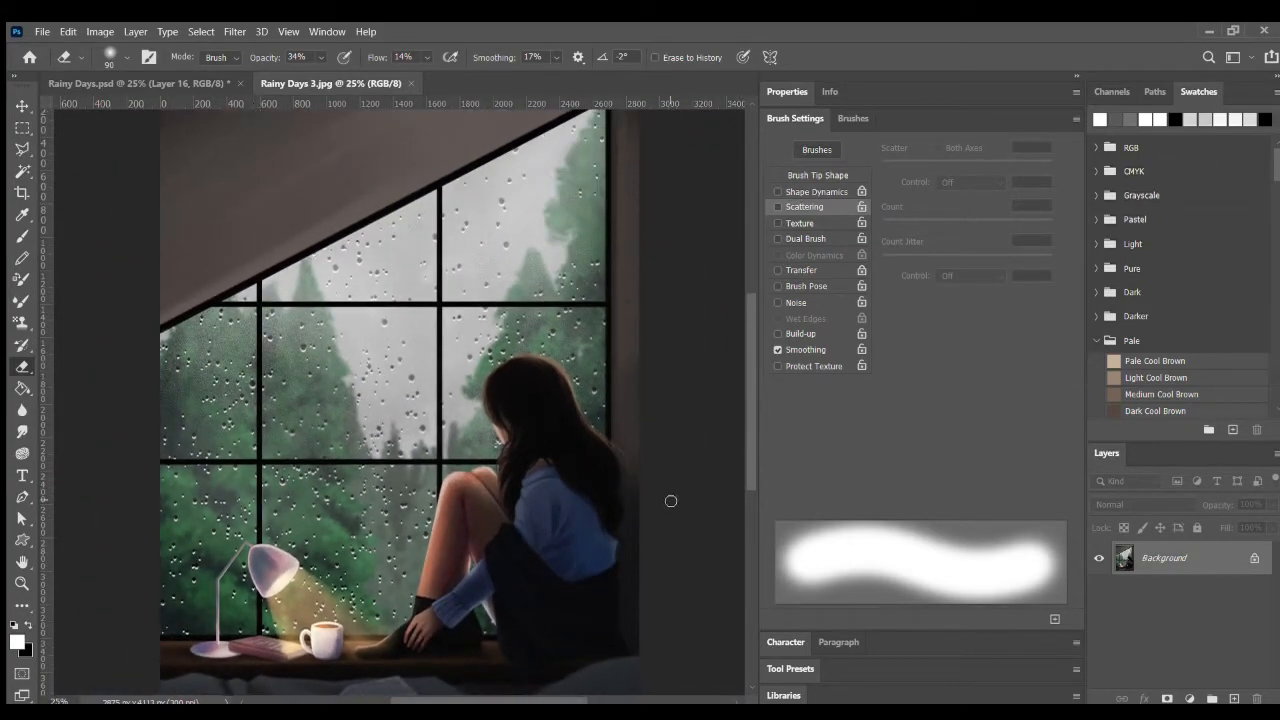
left_click(179, 75)
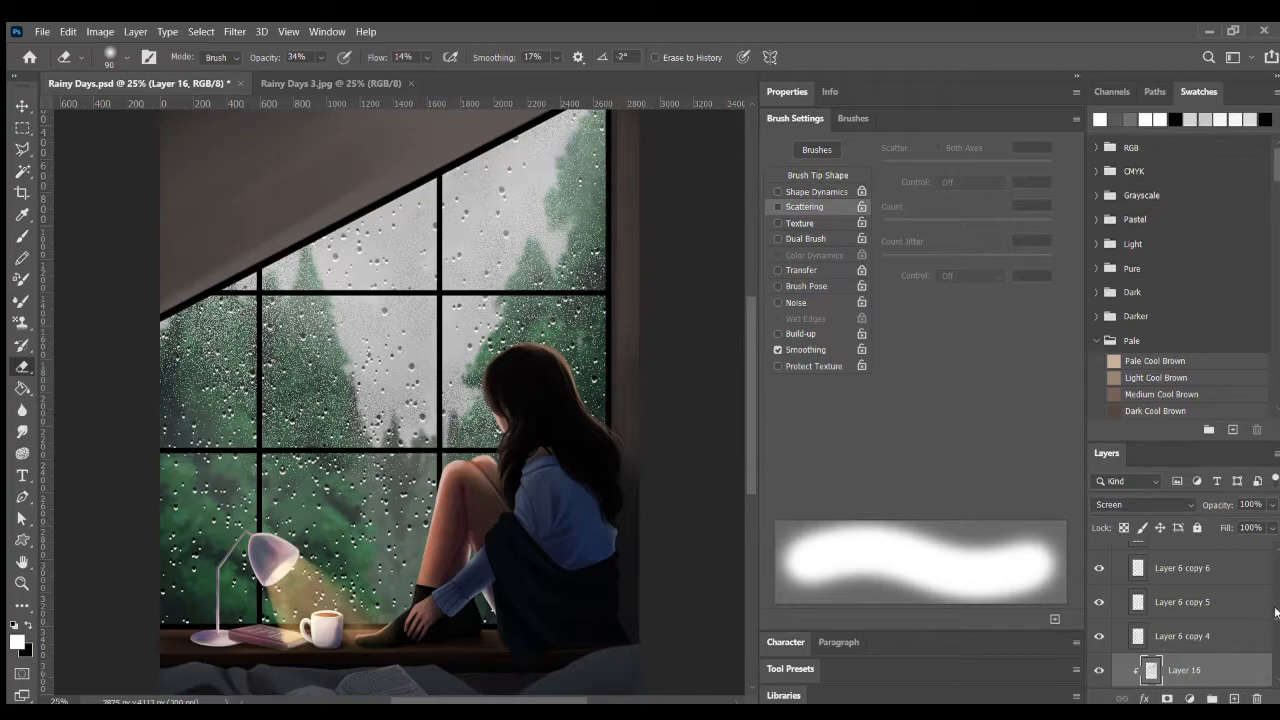
- Hide the existing raindrop layers, from Layer 14 through the Layer 15 copies up to Layer 16
scroll(1275, 612, "down", 3)
left_click_drag(1152, 432, 1152, 373)
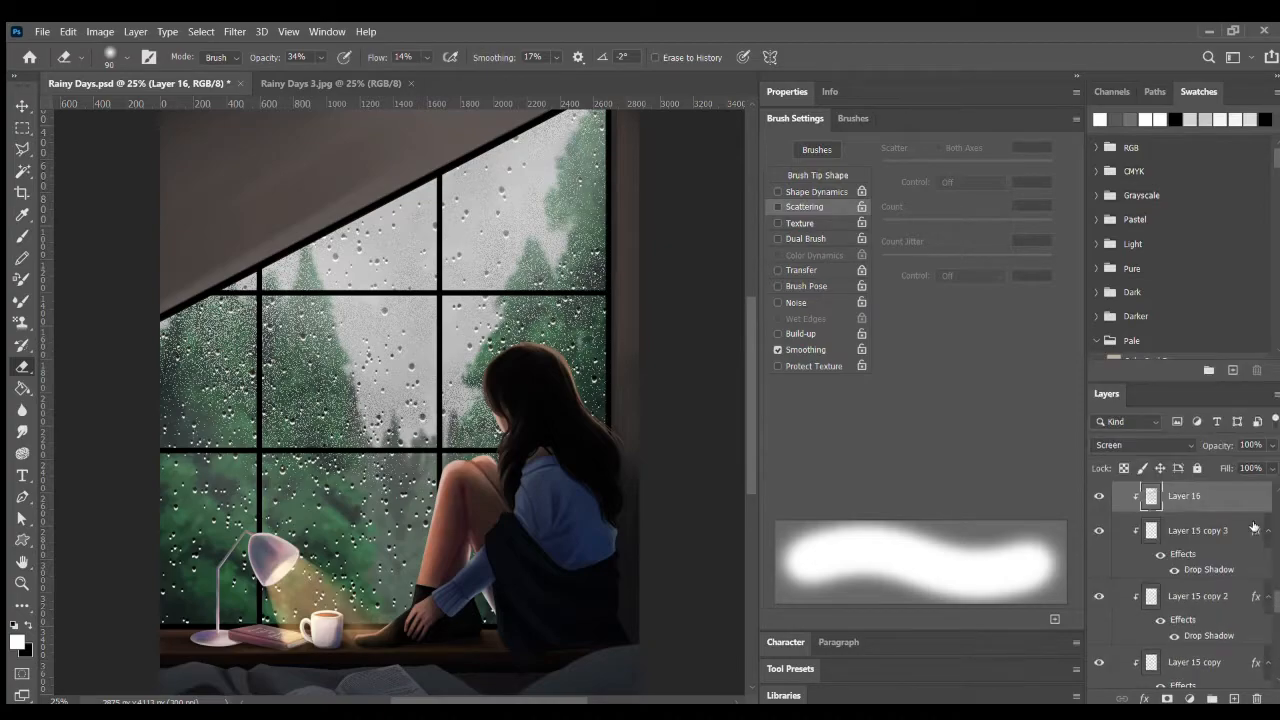
scroll(1275, 612, "down", 5)
scroll(1275, 612, "down", 4)
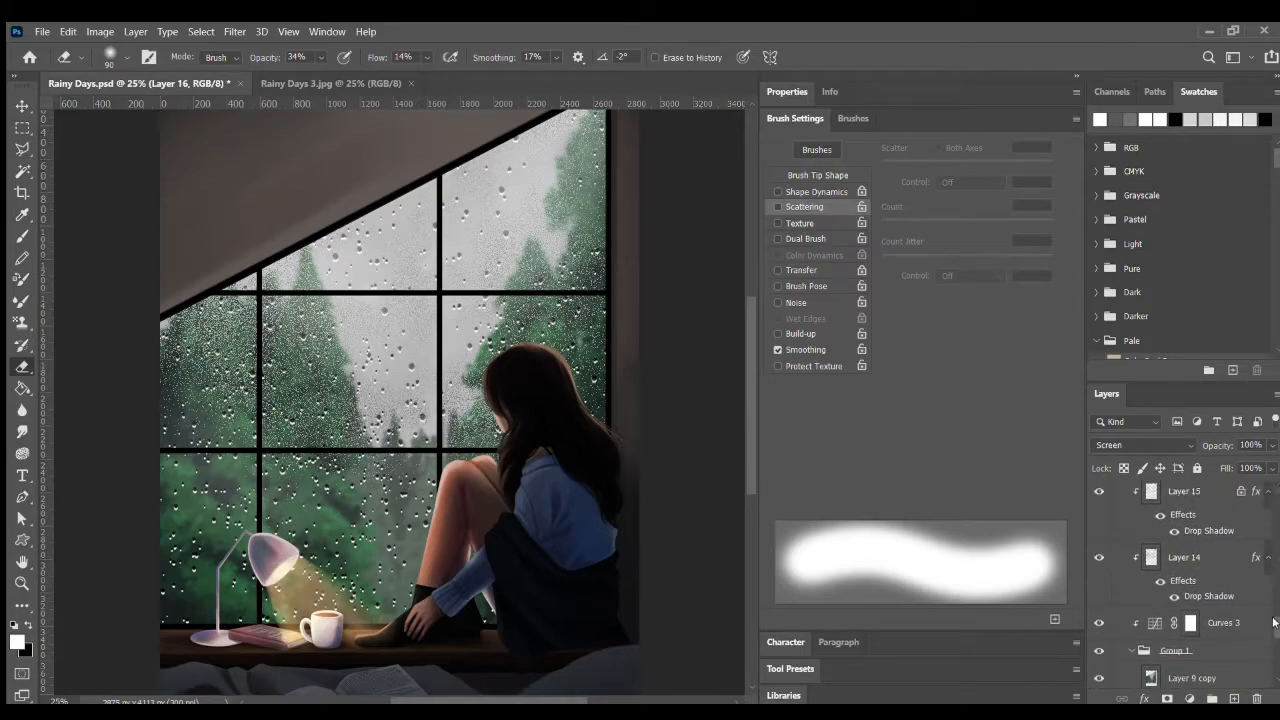
scroll(1275, 622, "up", 1)
left_click(1100, 580)
left_click(1100, 515)
scroll(1262, 619, "up", 4)
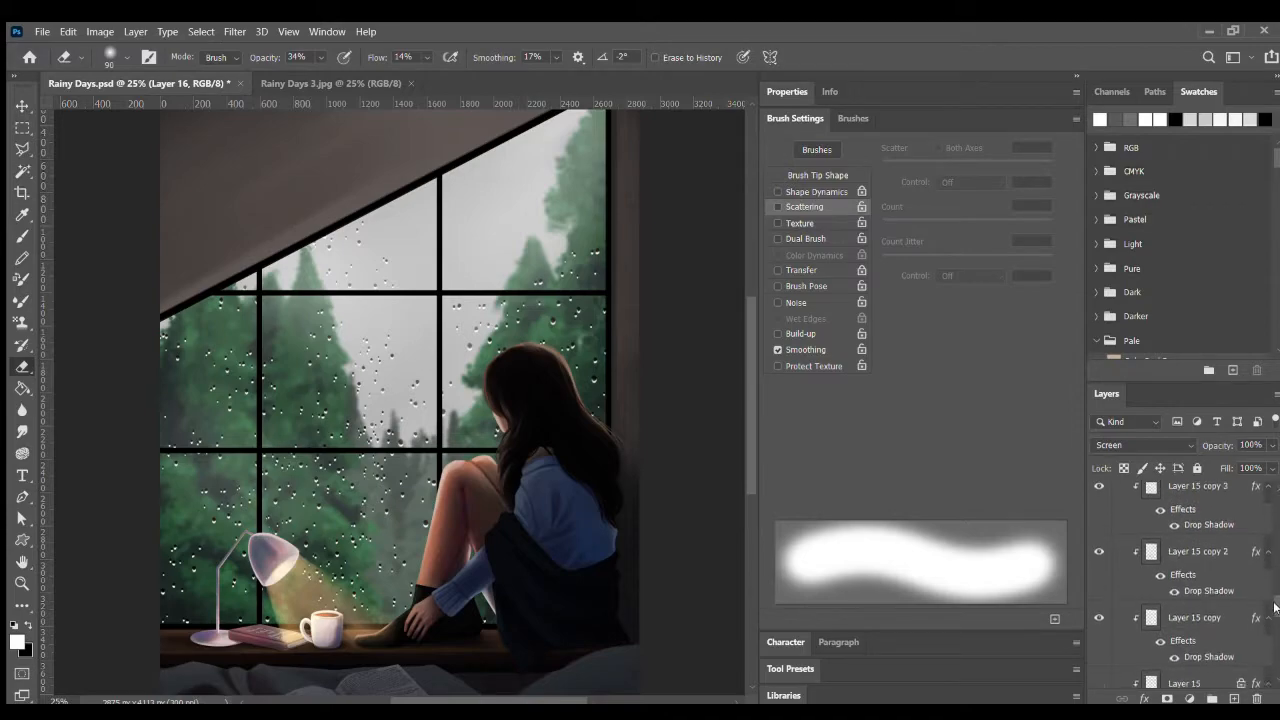
left_click(1101, 546)
left_click(1101, 486)
left_click_drag(1274, 609, 1274, 590)
left_click(1101, 594)
- Add a new layer directly above Layer 16 and make it a clipping mask
left_click(1234, 698)
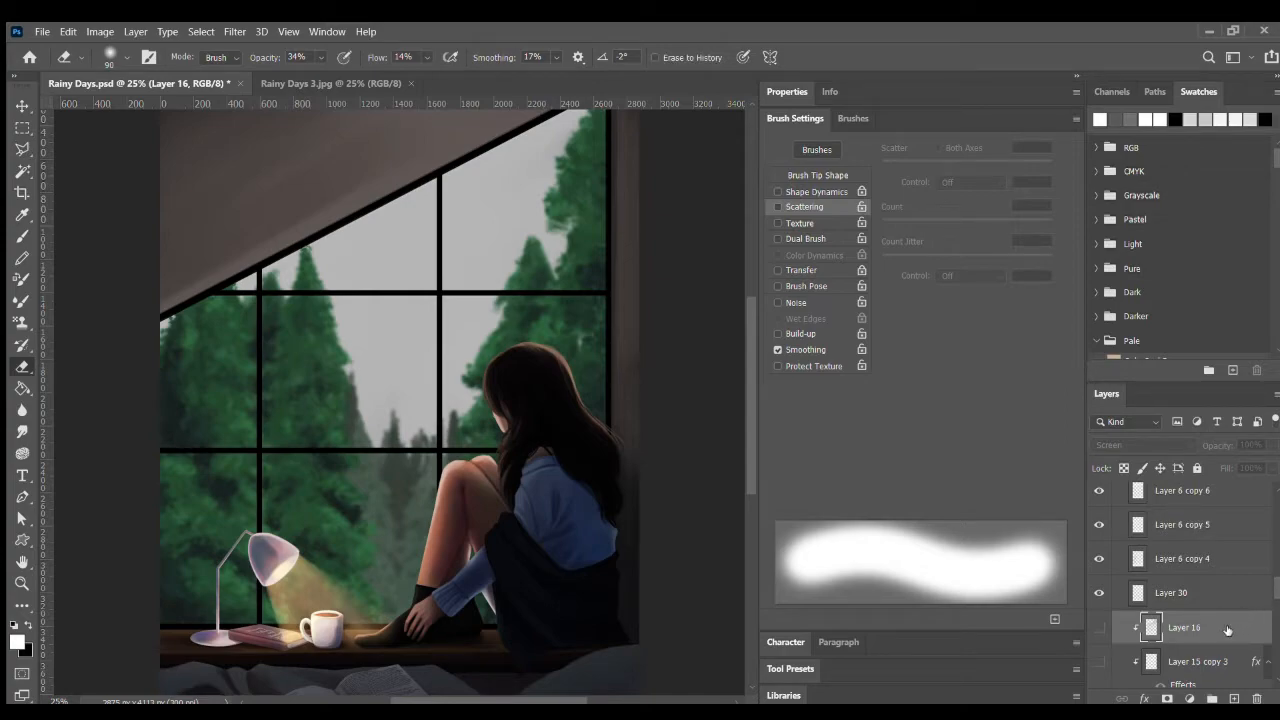
left_click(1213, 598)
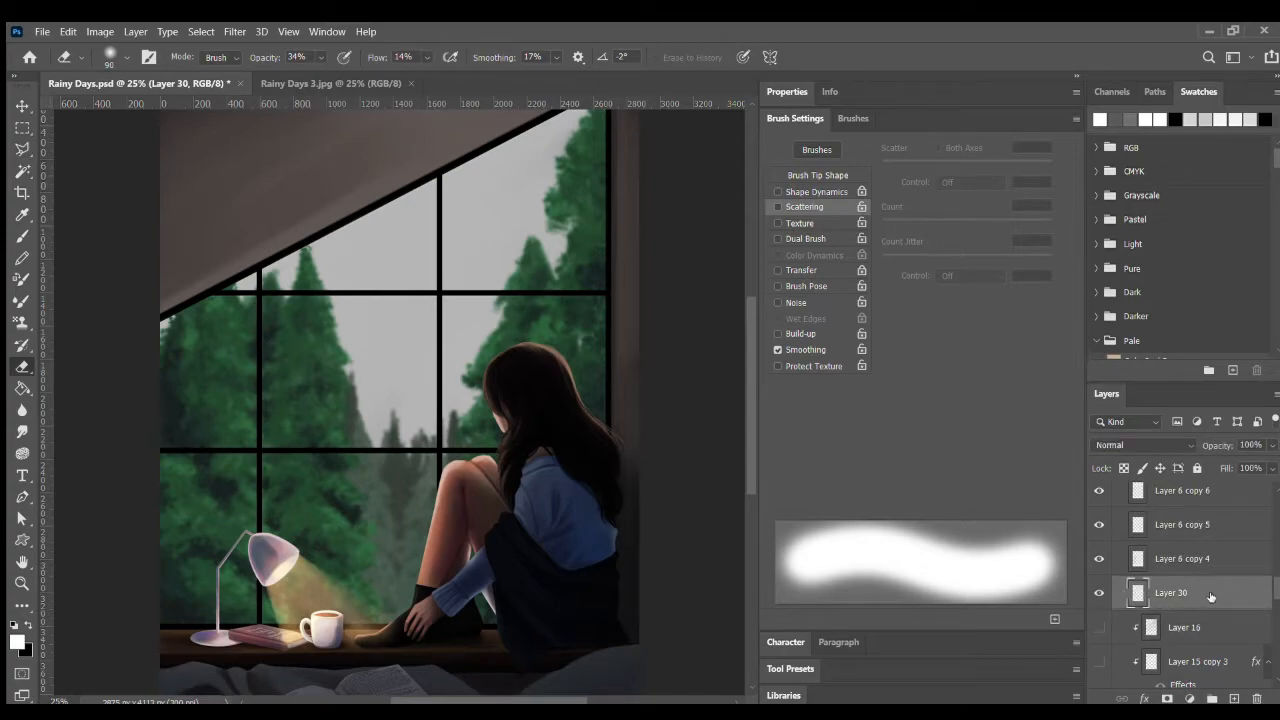
key("ctrl+alt+g")
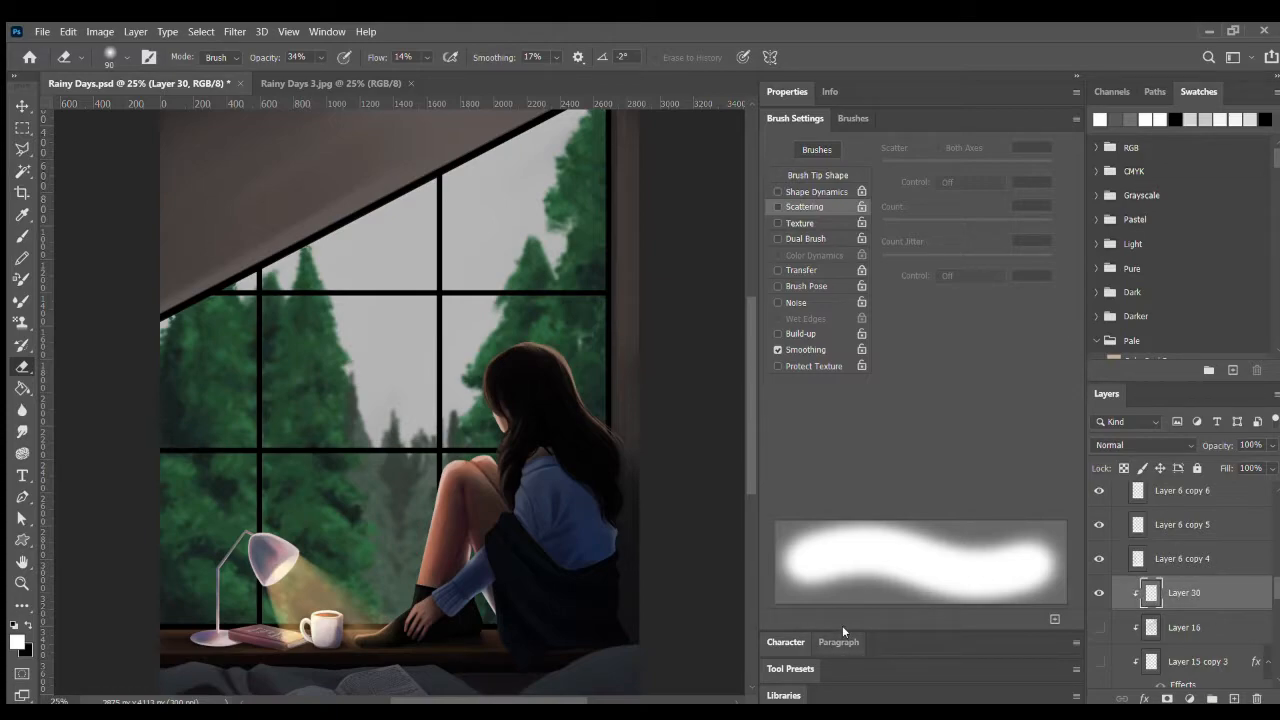
- Choose the sparkle brush for painting and reduce its size to 300 px
key("b")
left_click(845, 118)
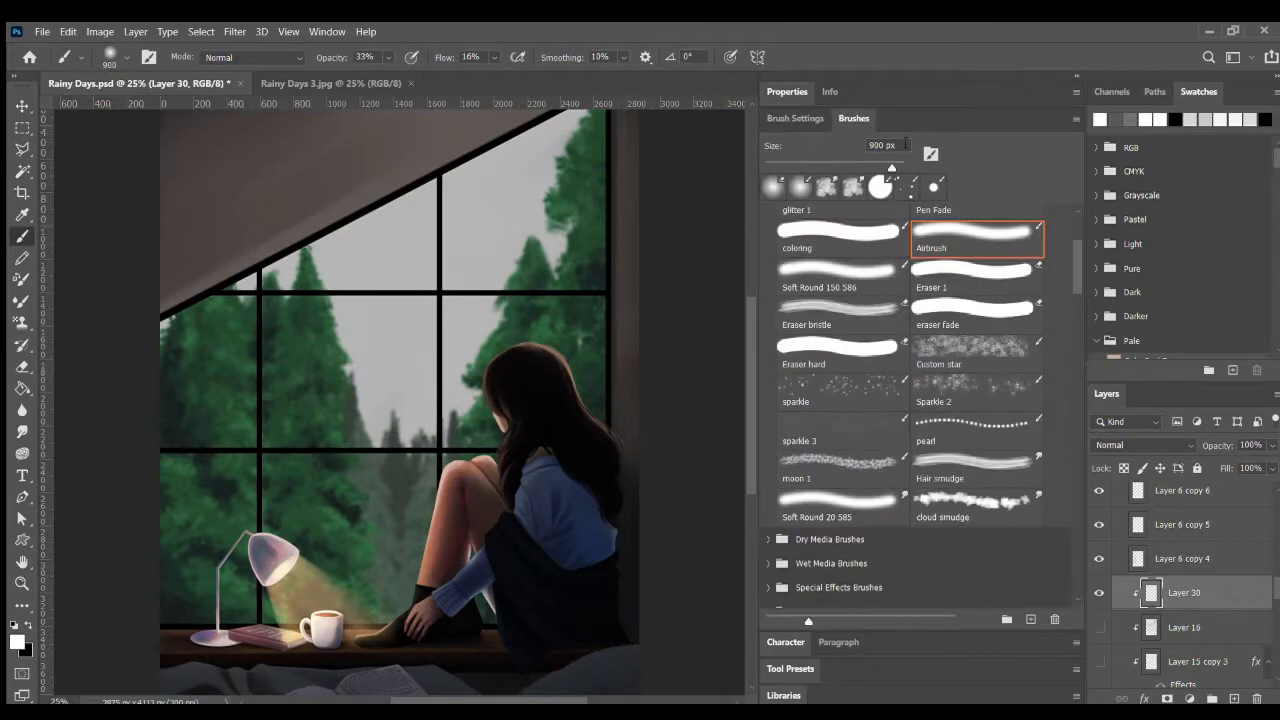
scroll(1073, 280, "down", 3)
left_click_drag(1073, 282, 1073, 272)
left_click(977, 311)
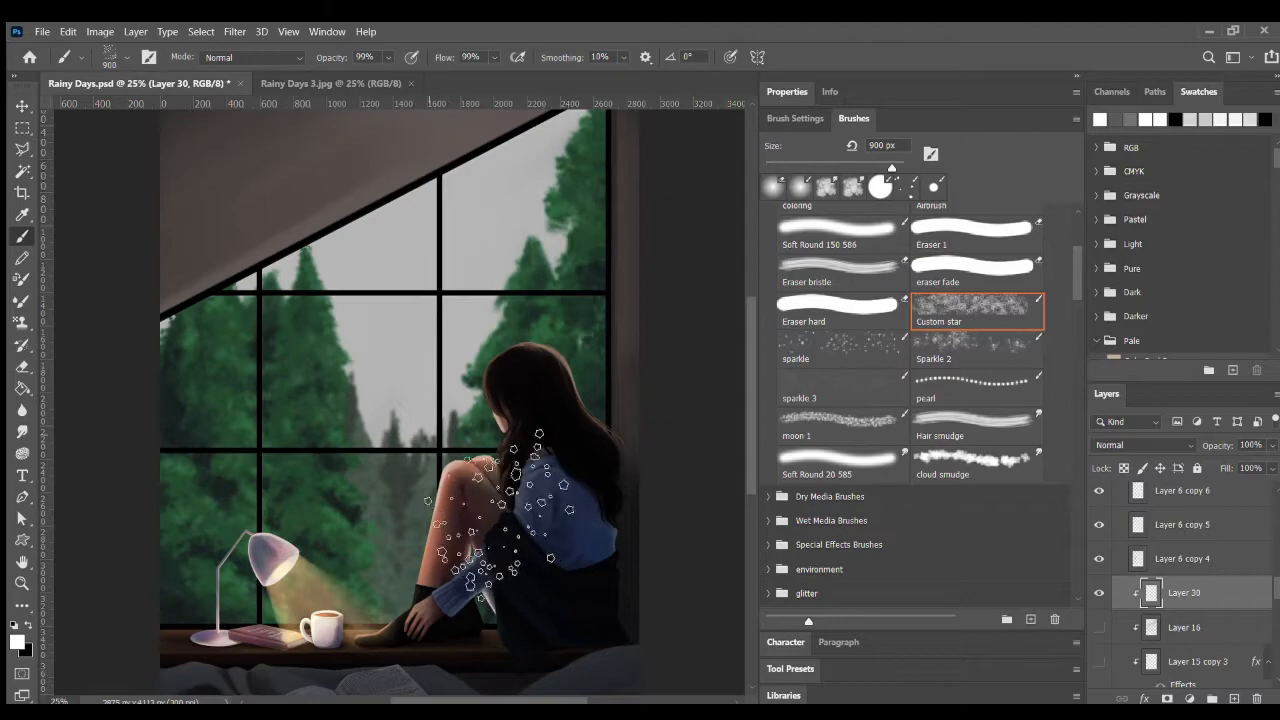
left_click(848, 345)
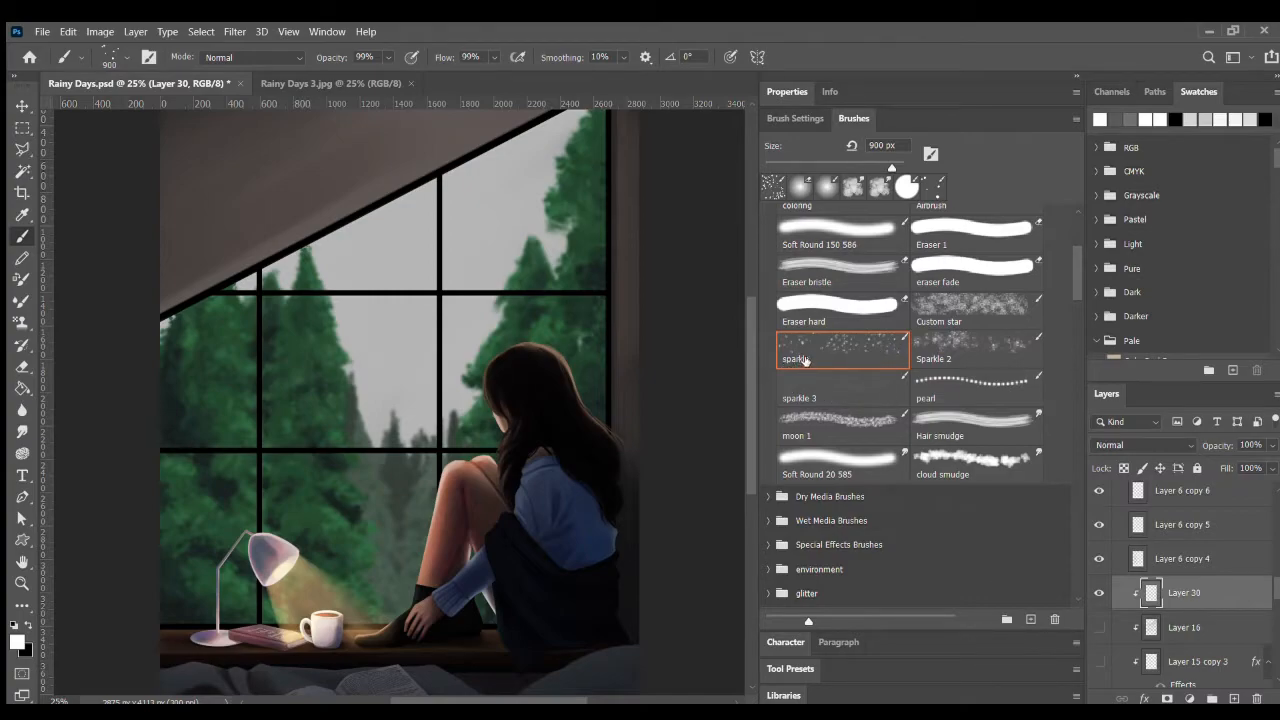
key("bracketleft")
key("bracketleft")
key("bracketleft")
key("bracketleft")
key("bracketleft")
key("bracketleft")
key("F5")
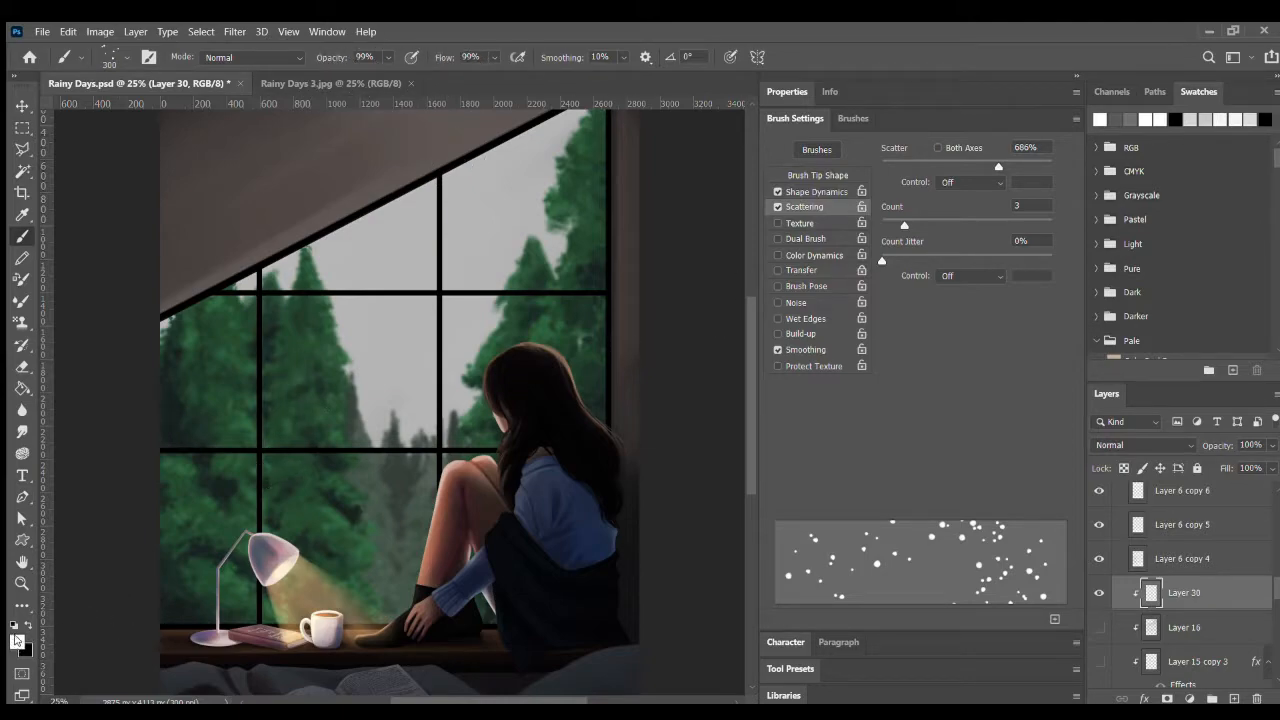
- Scatter small grey raindrops over the window glass on Layer 30, with the layer's blend mode set to Multiply
left_click(1119, 445)
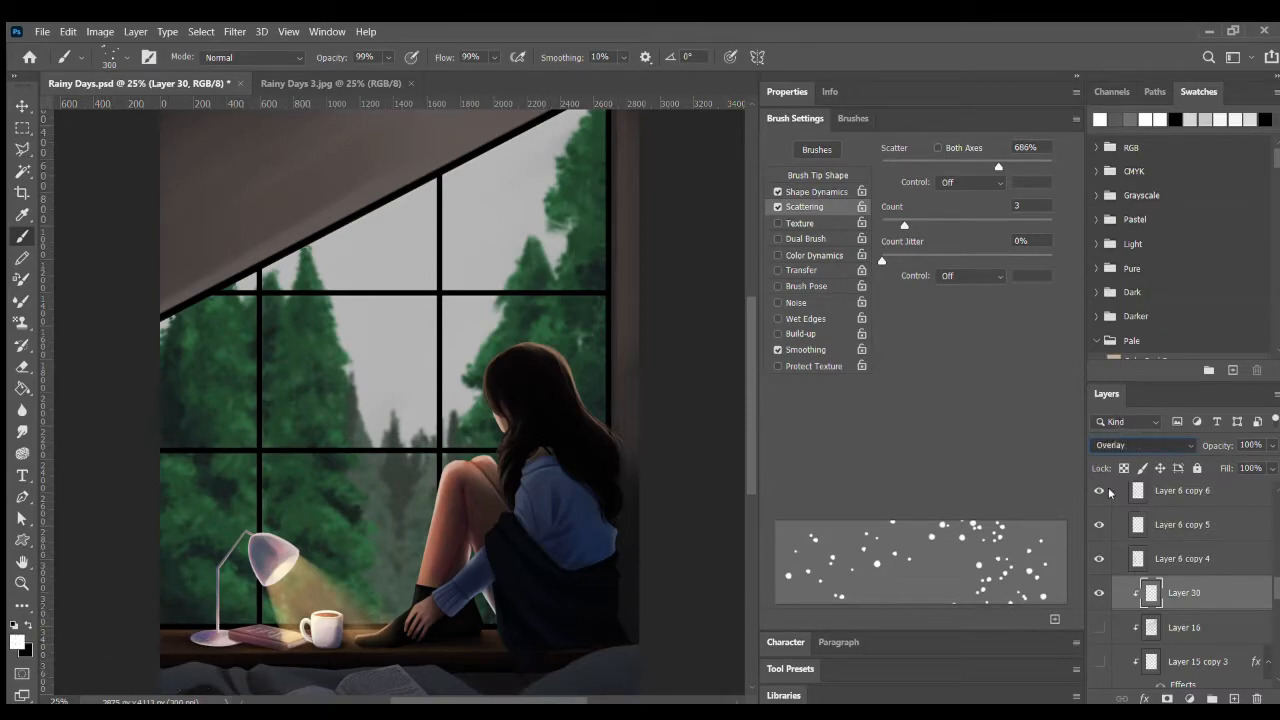
left_click(1238, 515)
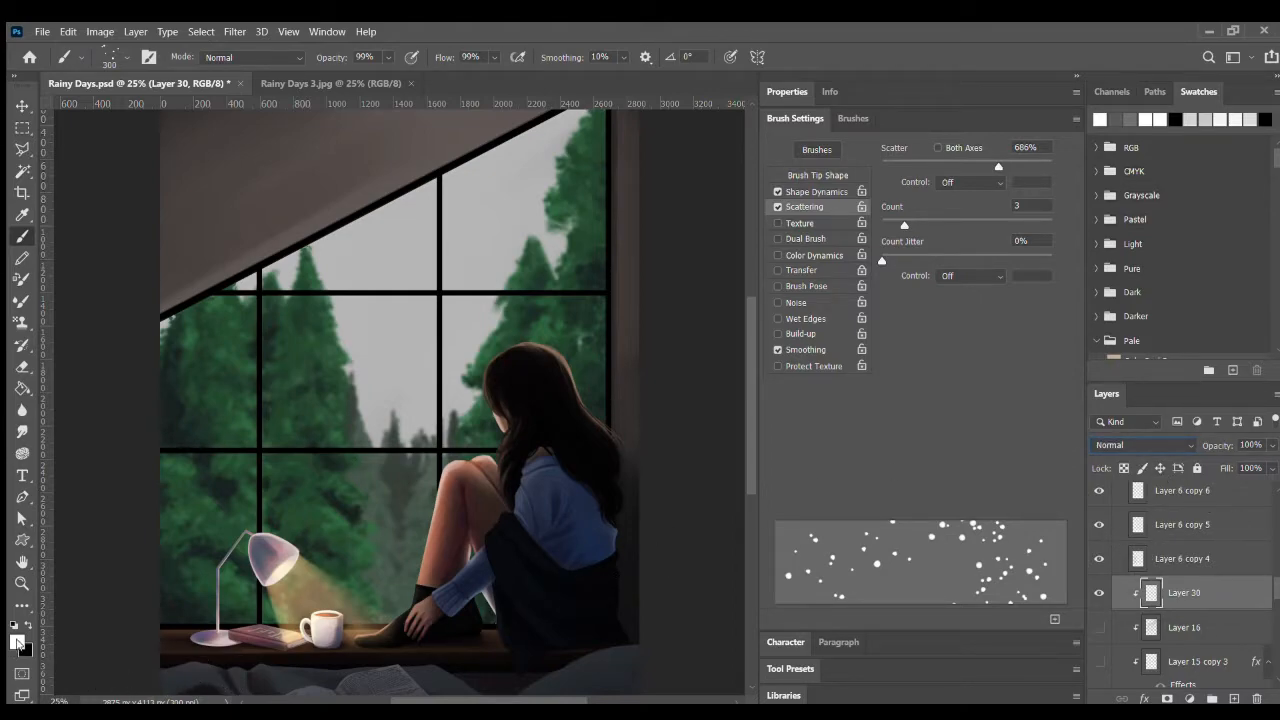
key("i")
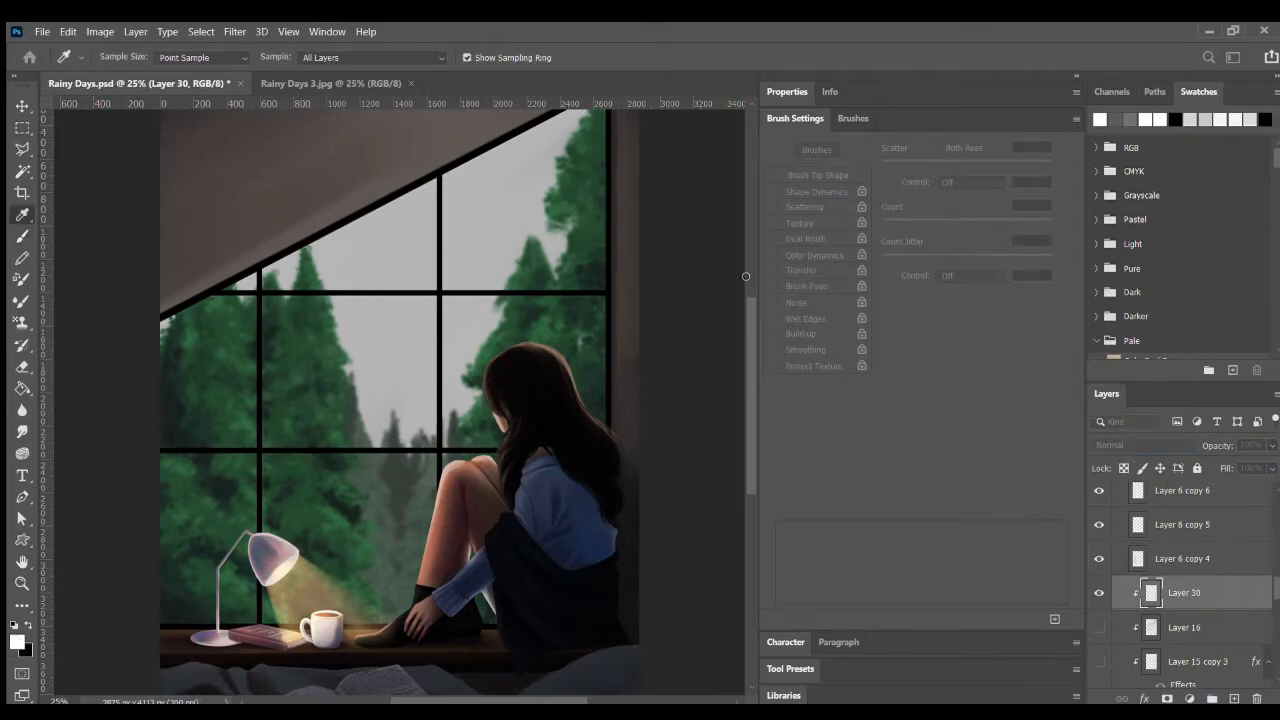
key("b")
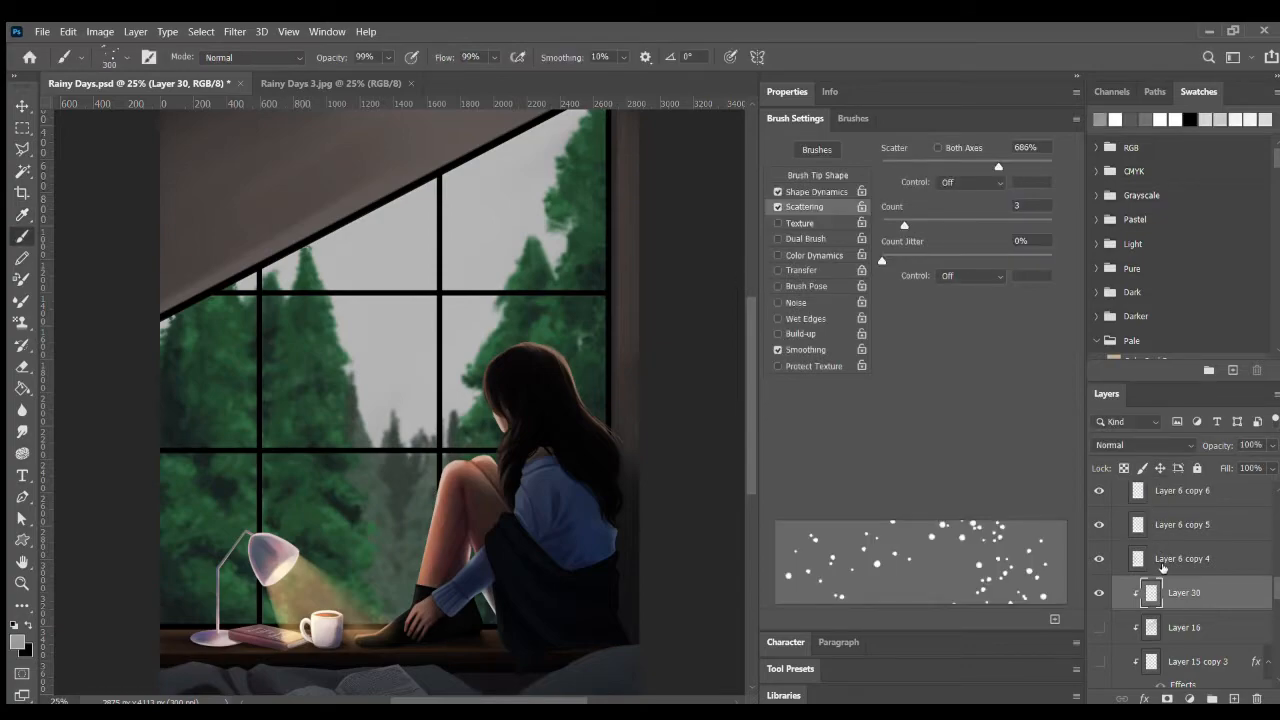
left_click(1150, 445)
key("Up")
key("Up")
key("Up")
key("Up")
left_click(500, 225)
- Hide Layer 30 and add a clipped layer above it with the Multiply blend mode
left_click(1104, 595)
left_click(1234, 699)
right_click(1206, 595)
left_click(1020, 327)
left_click(1142, 445)
left_click(1112, 345)
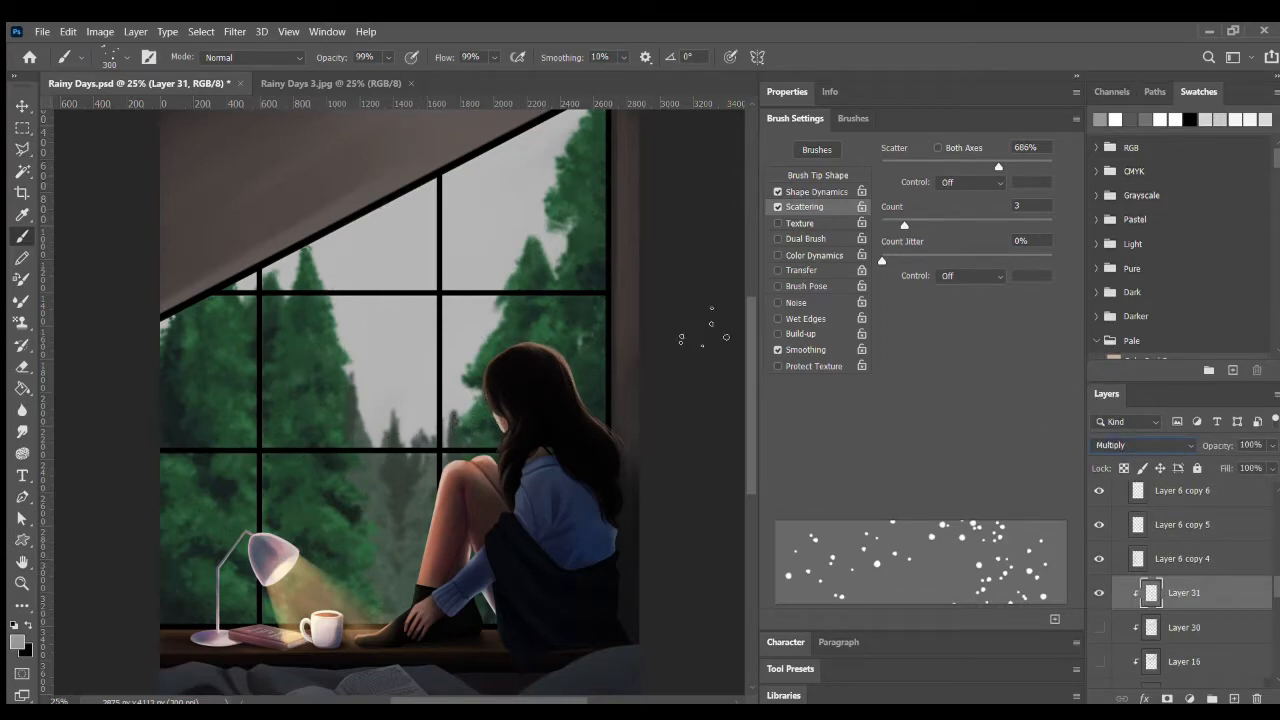
- Choose the Sketch brush with pen-pressure Shape Dynamics and reduce its size to 40 px
left_click(853, 118)
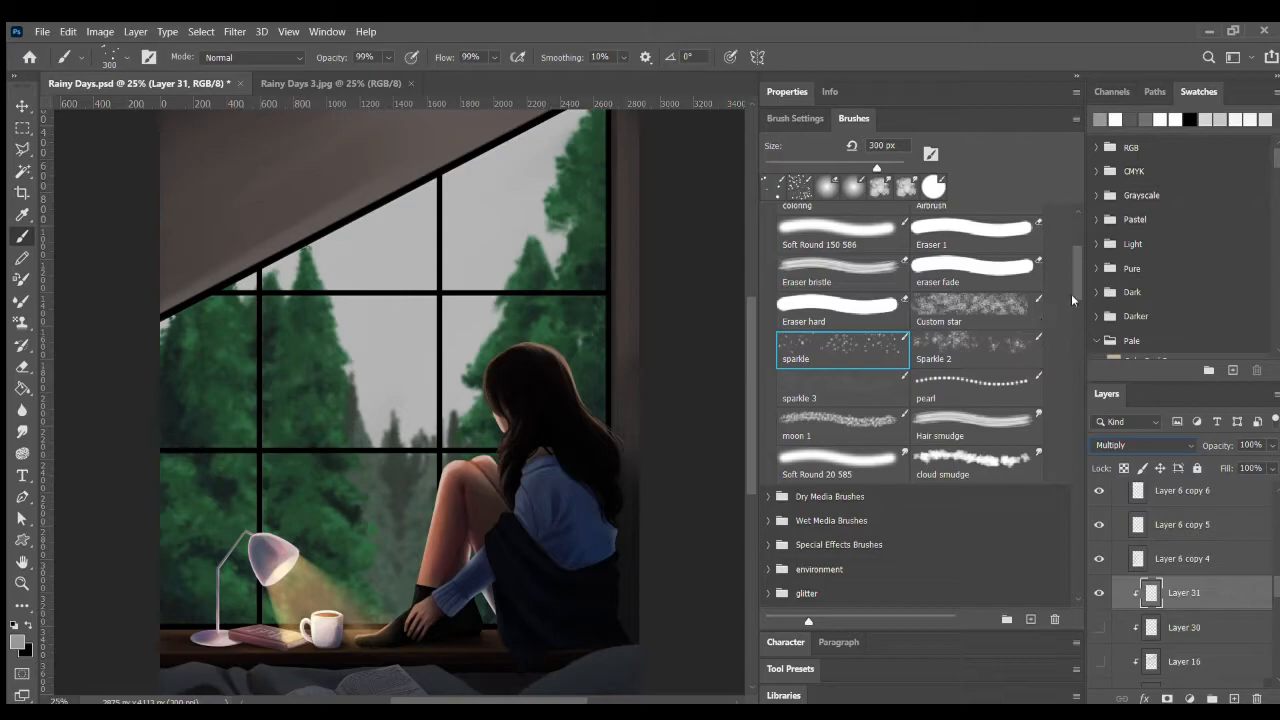
scroll(1069, 271, "up", 5)
left_click(806, 338)
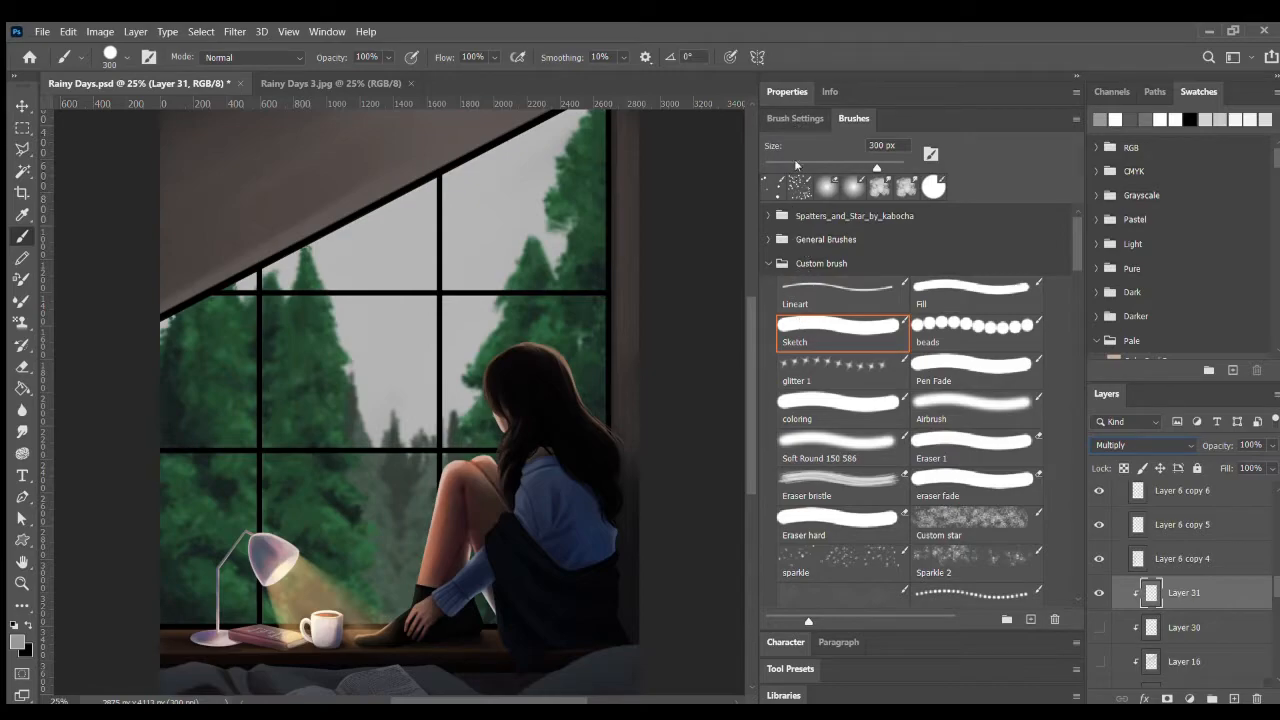
left_click(796, 119)
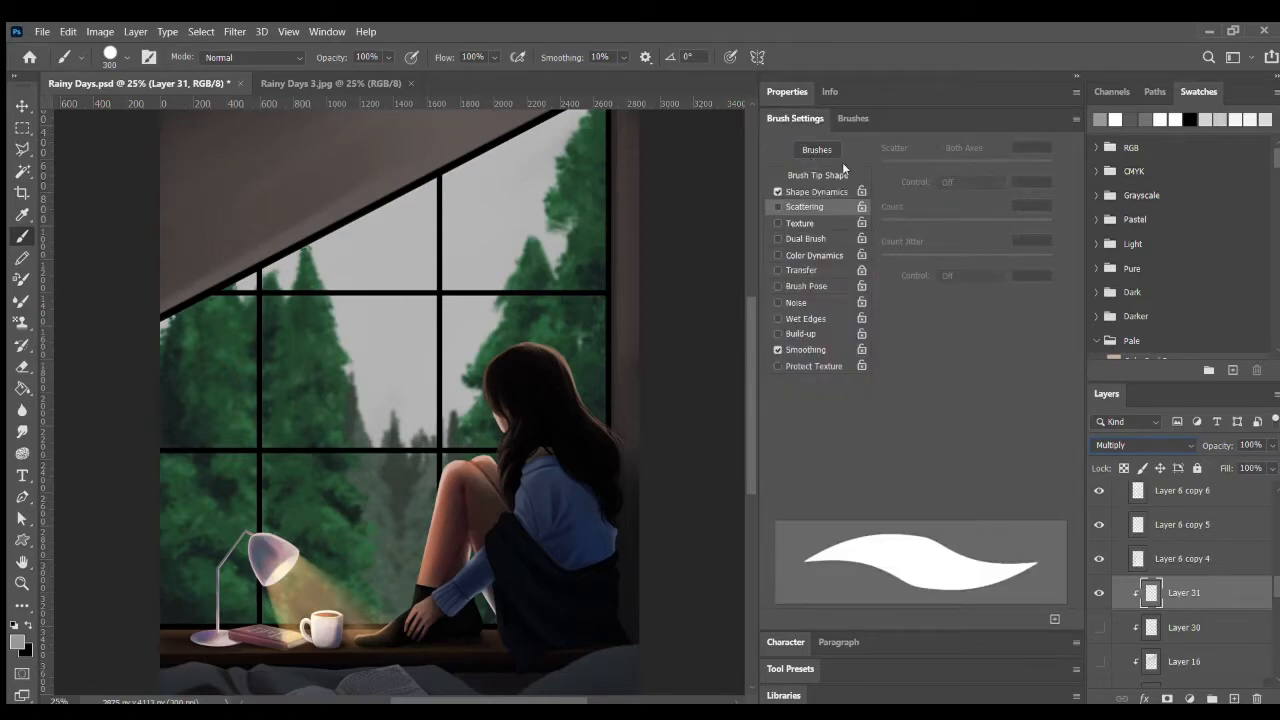
left_click(830, 191)
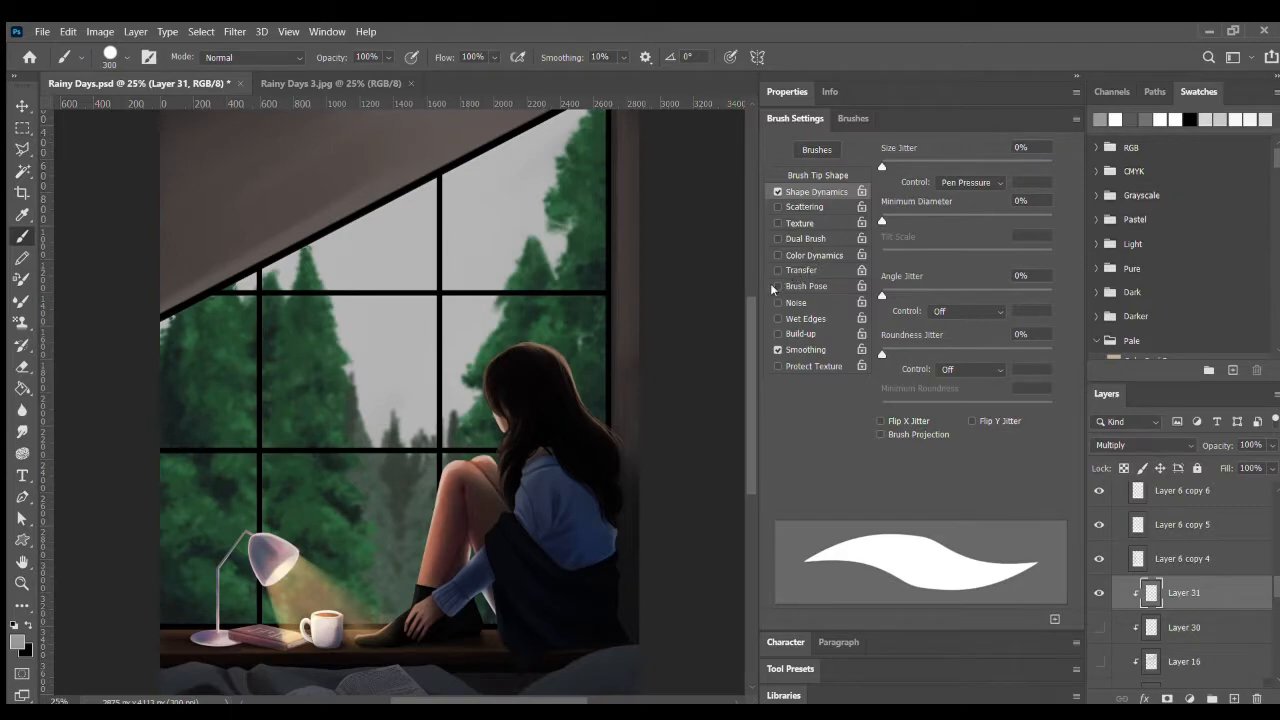
key("bracketleft")
key("bracketleft")
key("bracketleft")
key("bracketleft")
key("bracketleft")
key("bracketleft")
key("bracketleft")
key("bracketleft")
key("bracketleft")
- Pick a darker grey and dot individual raindrops of varied sizes across all the window panes on Layer 31
left_click(17, 645)
left_click(688, 330)
left_click(379, 351)
left_click(374, 383)
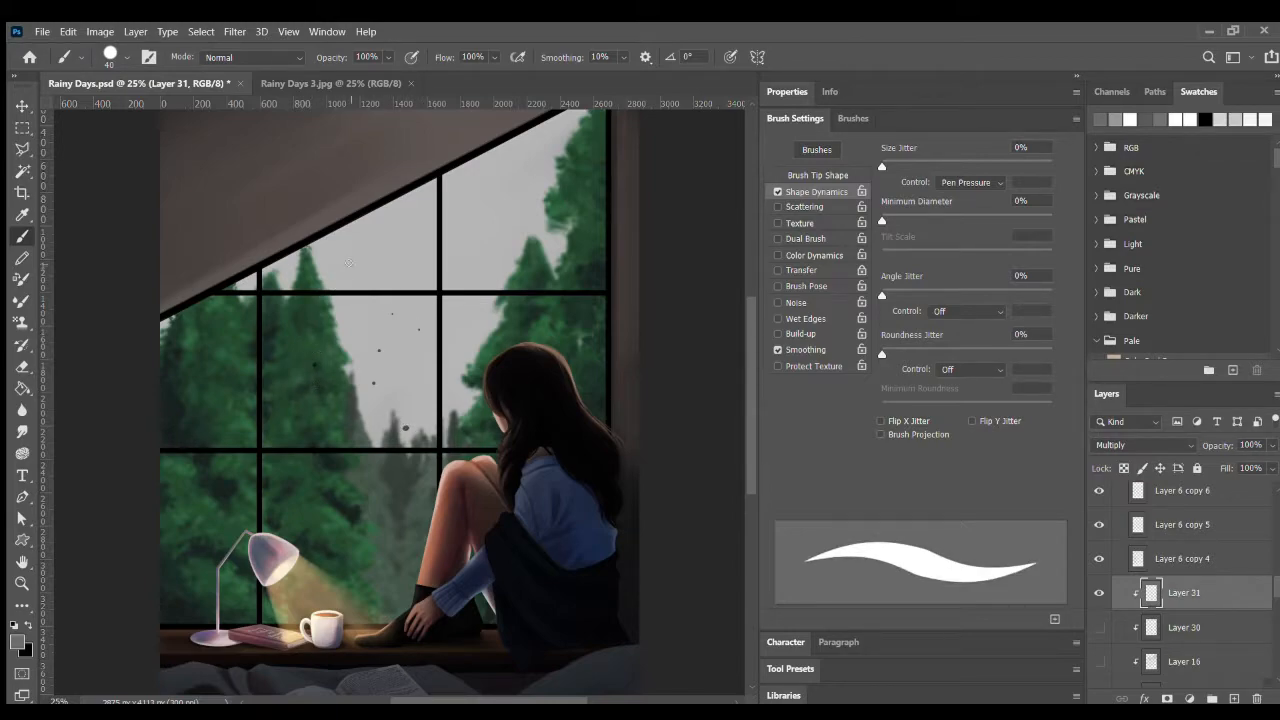
left_click(404, 278)
left_click(433, 437)
left_click(365, 531)
left_click(348, 569)
left_click(318, 504)
left_click(277, 504)
left_click(213, 467)
left_click(202, 512)
left_click(178, 493)
left_click(220, 396)
left_click(301, 403)
left_click(179, 387)
left_click(186, 431)
left_click(282, 334)
left_click(480, 228)
left_click(486, 268)
left_click(426, 245)
left_click(378, 213)
left_click(533, 147)
- Show Layer 30 together with Layer 31 to compare the drops, keeping Layer 31 as the active layer
left_click(1099, 593)
left_click(1099, 627)
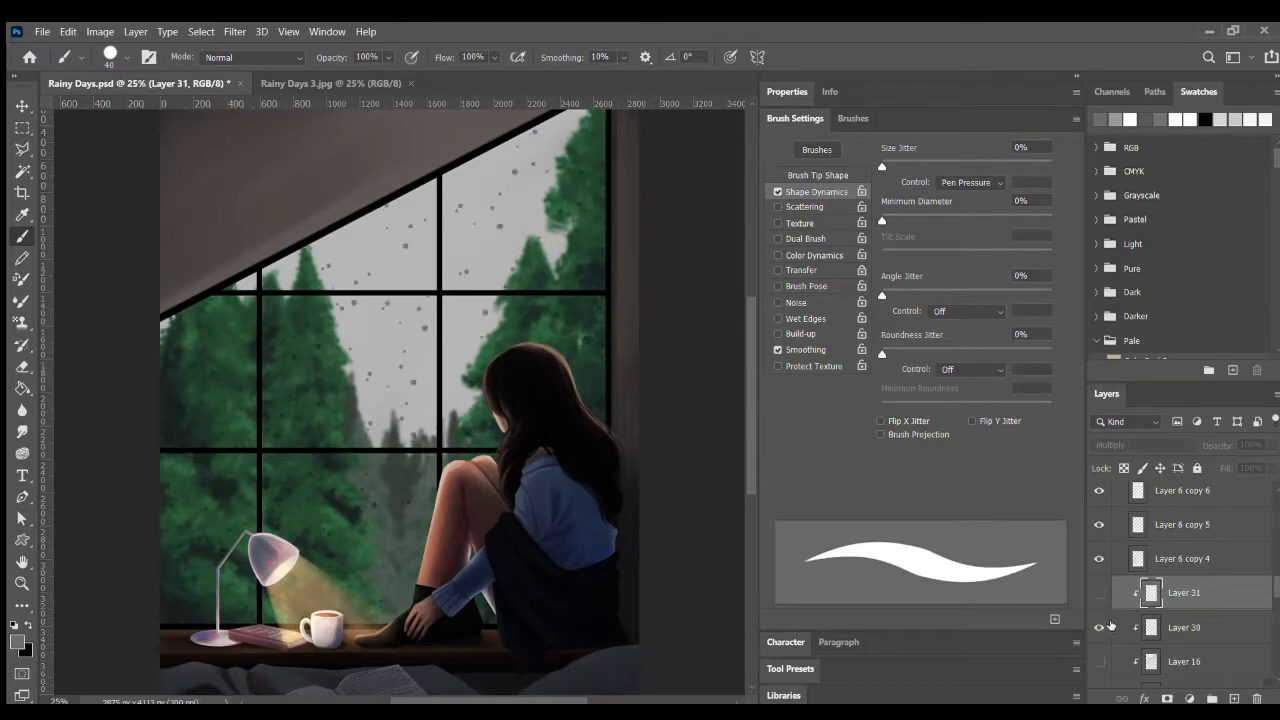
left_click(1200, 627)
left_click(1100, 593)
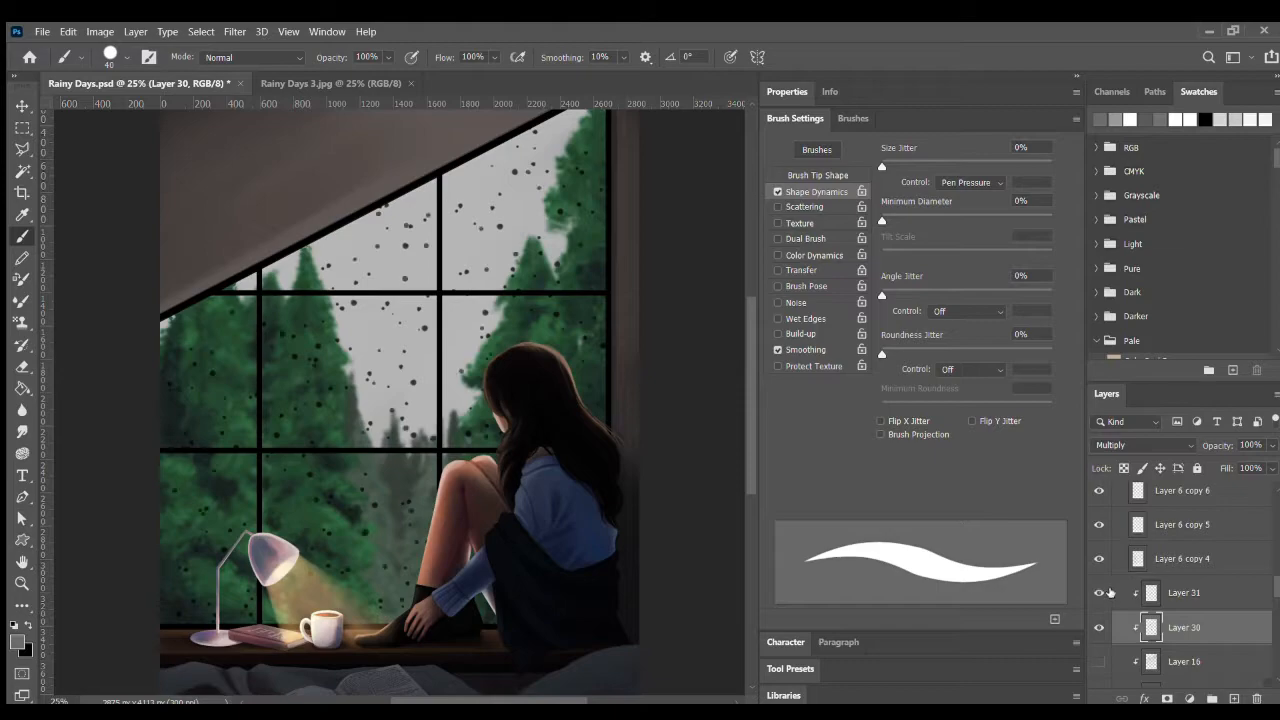
left_click(1212, 598)
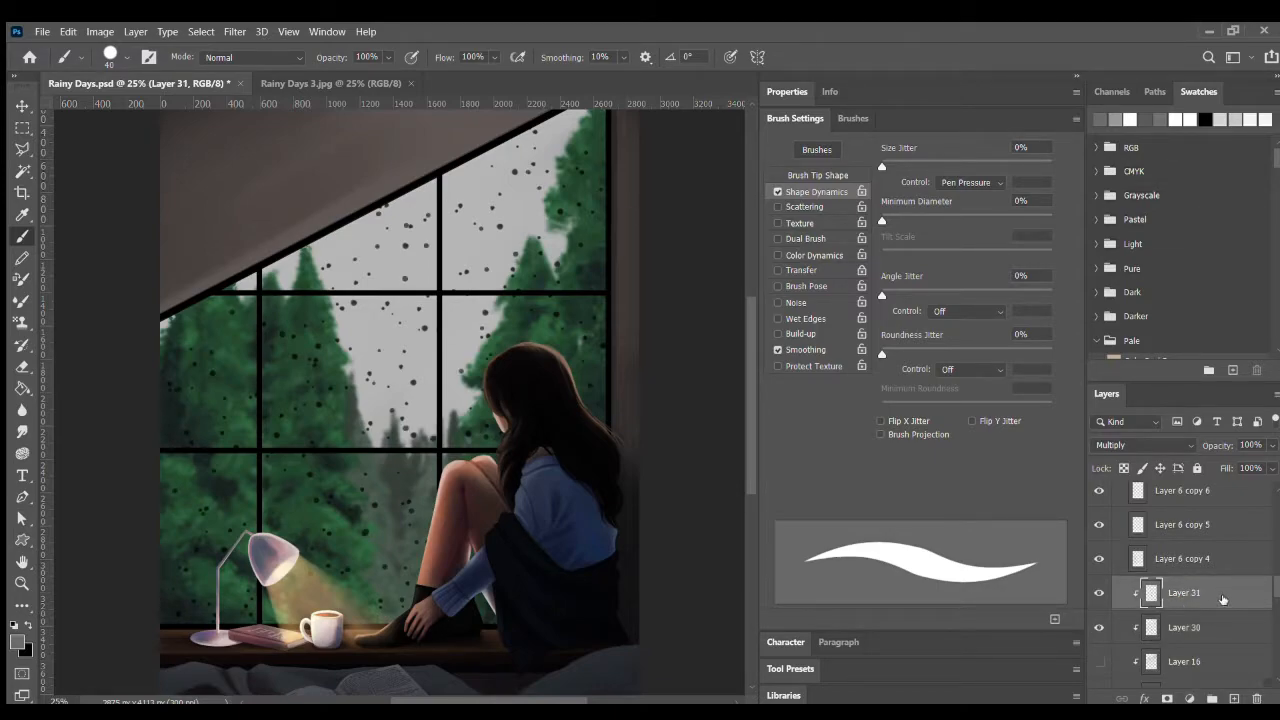
- Add a Drop Shadow effect in white to Layer 31 to give the hand-painted raindrops bright edges
key("h")
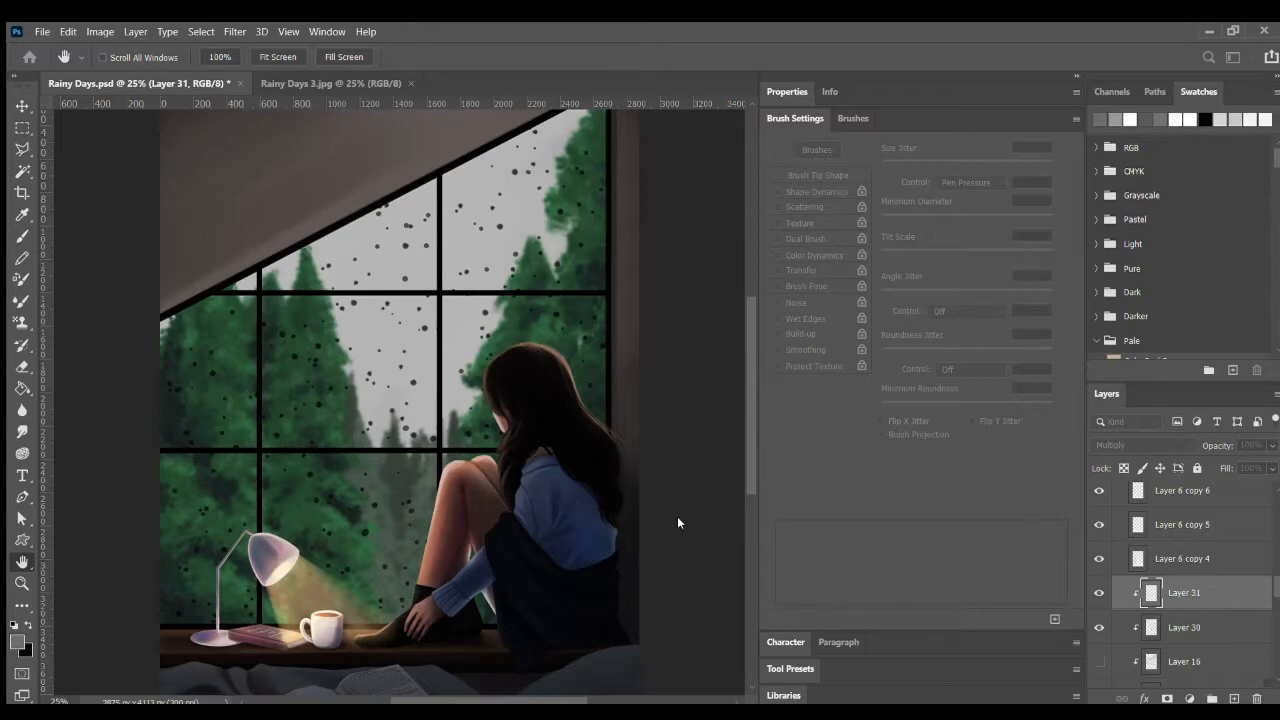
left_click(397, 537)
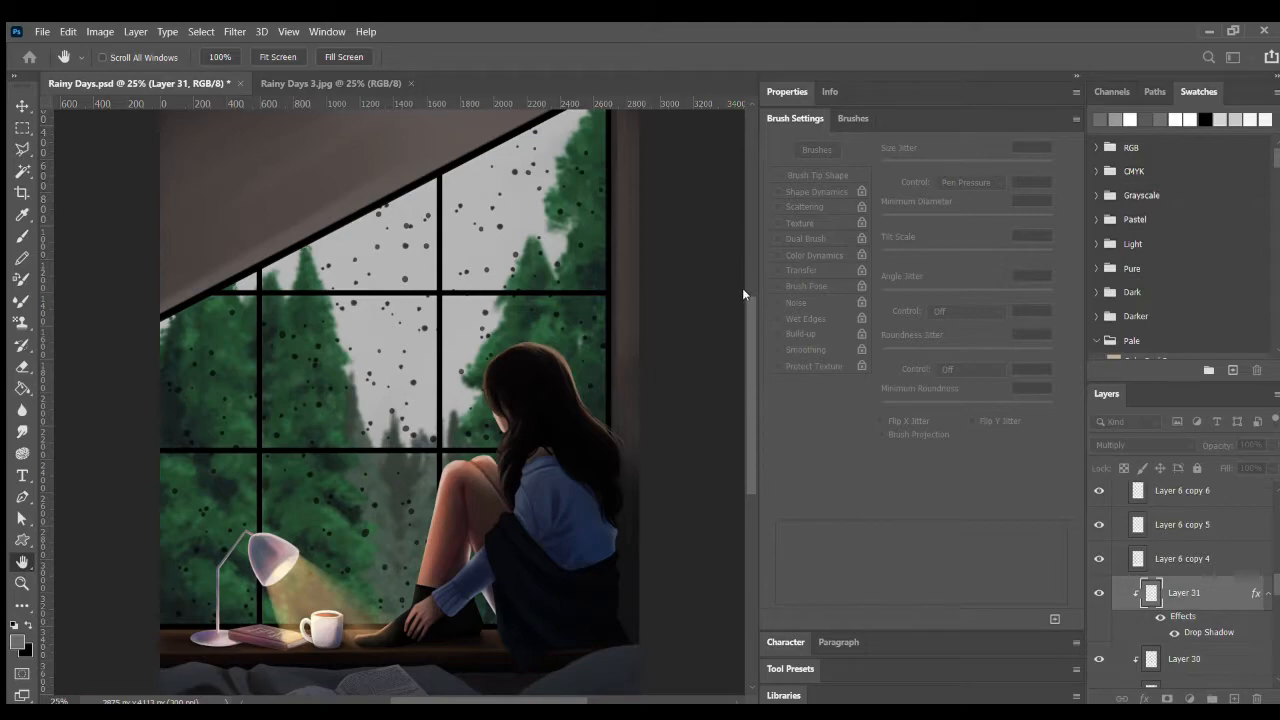
key("v")
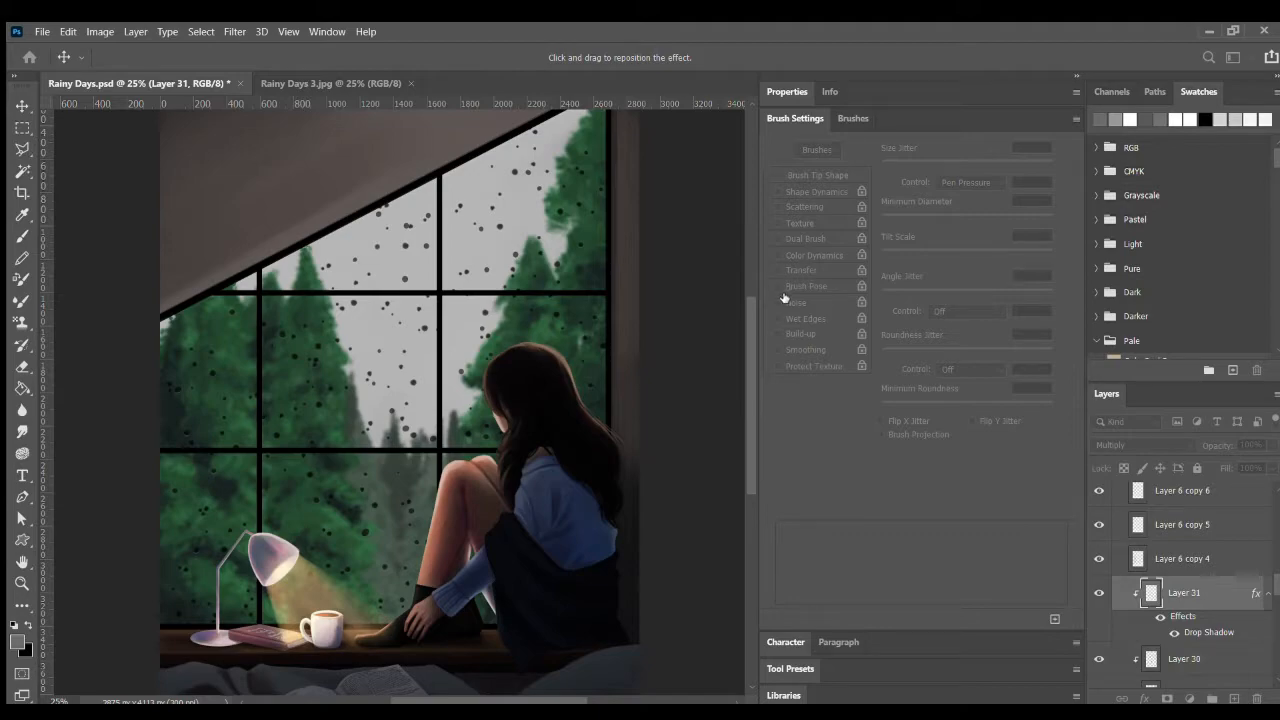
key("i")
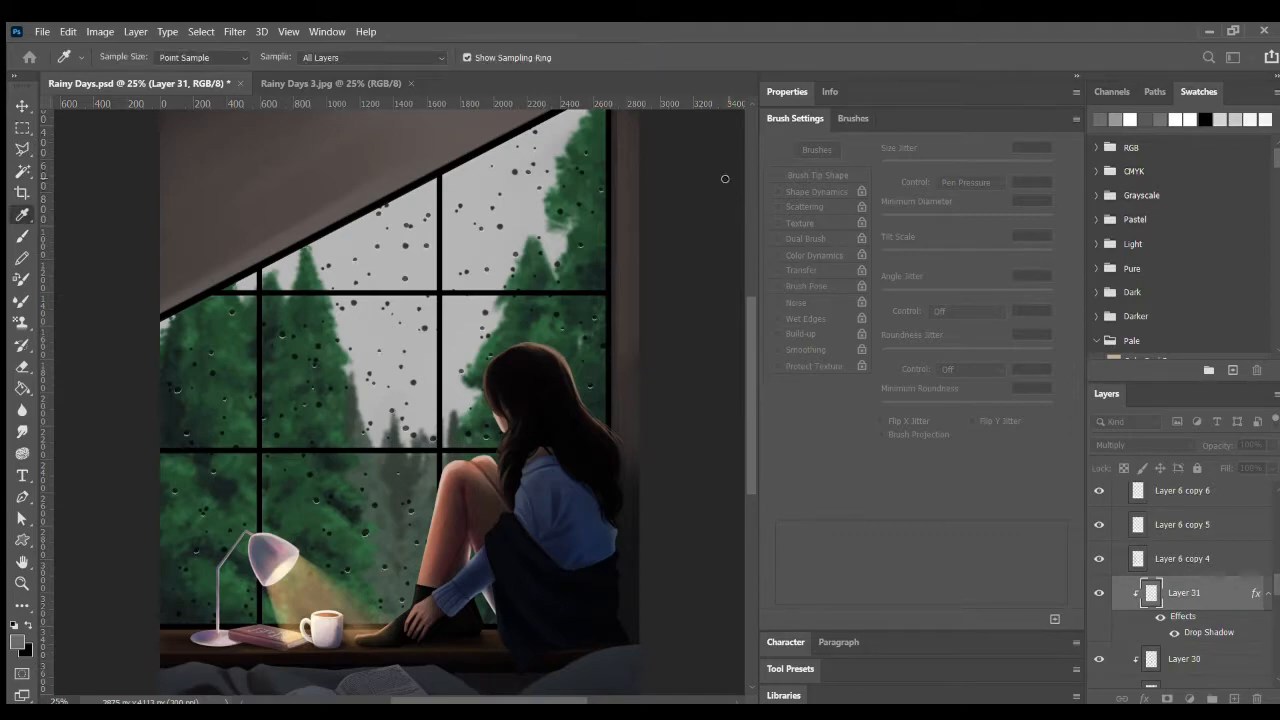
key("v")
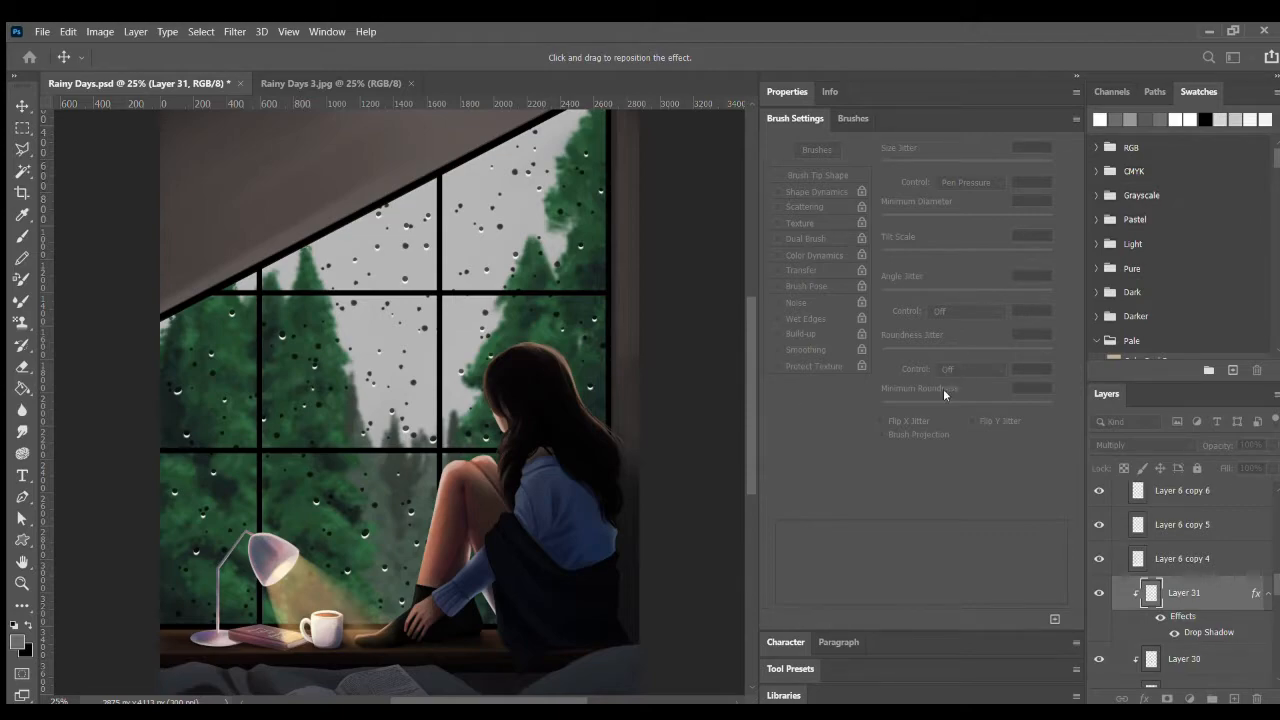
key("b")
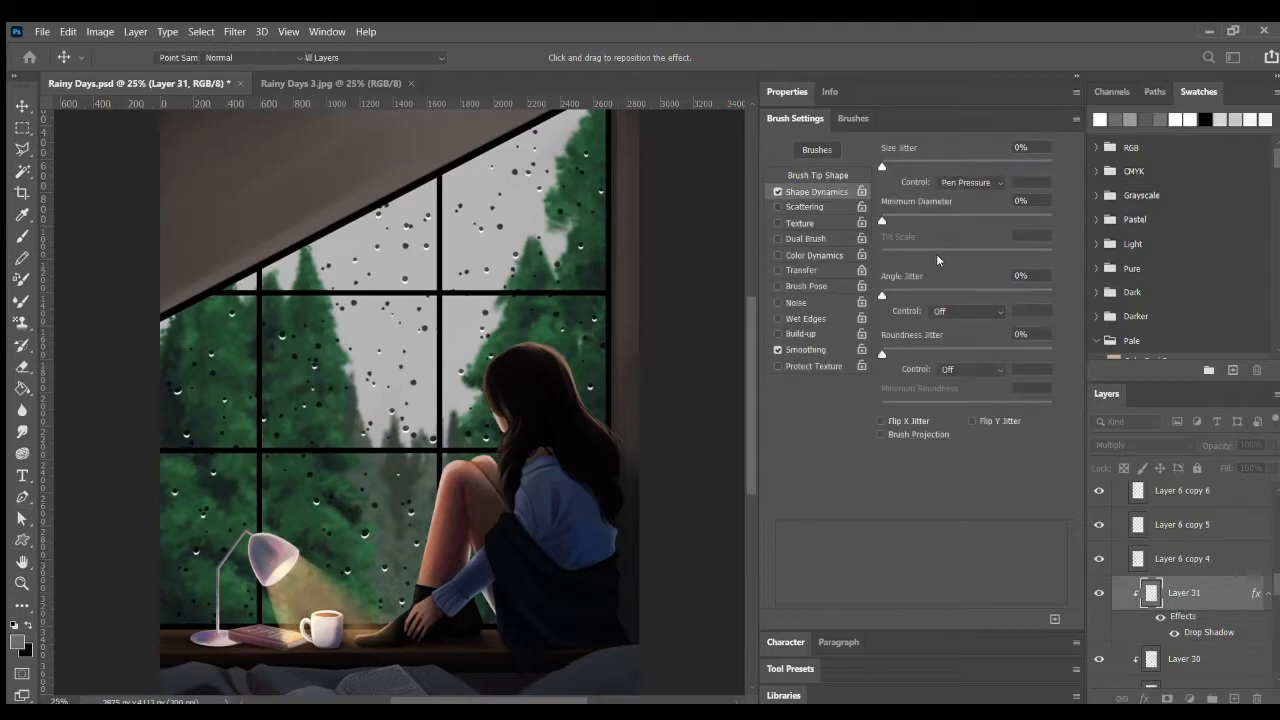
- Add a white Drop Shadow effect to the raindrops on Layer 30
scroll(1274, 593, "down", 2)
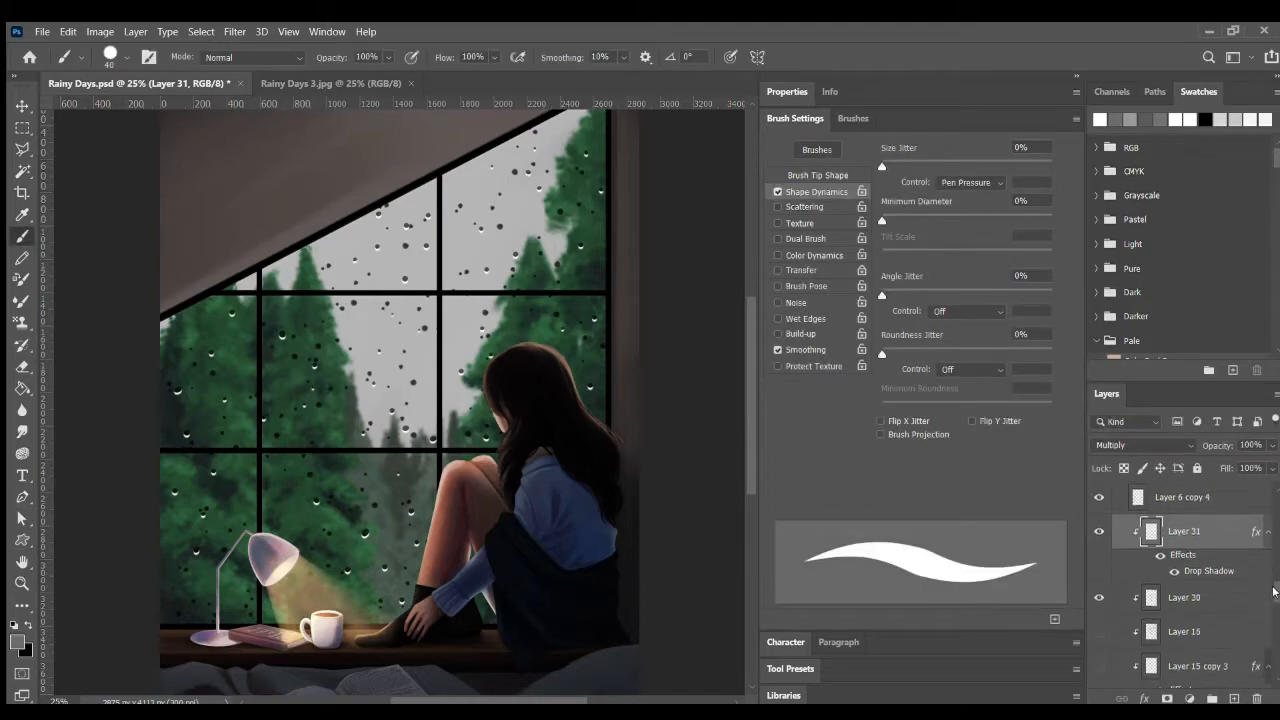
scroll(1274, 593, "up", 1)
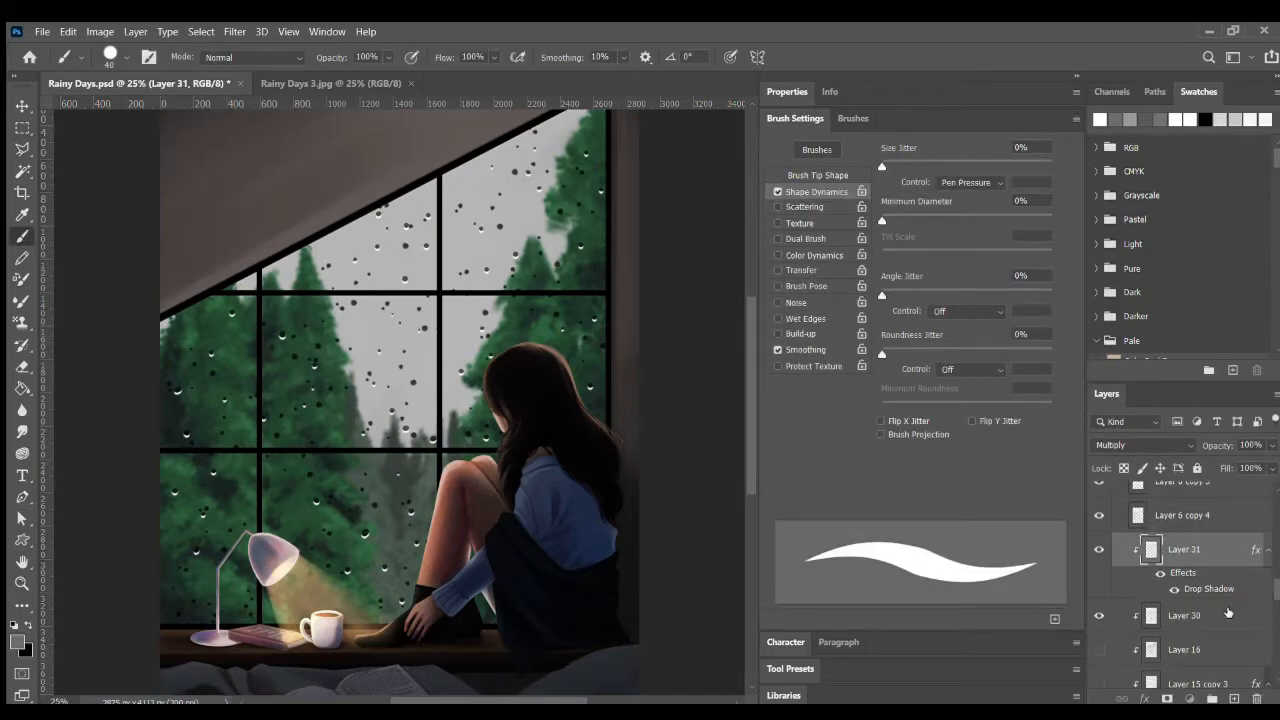
left_click(1231, 616)
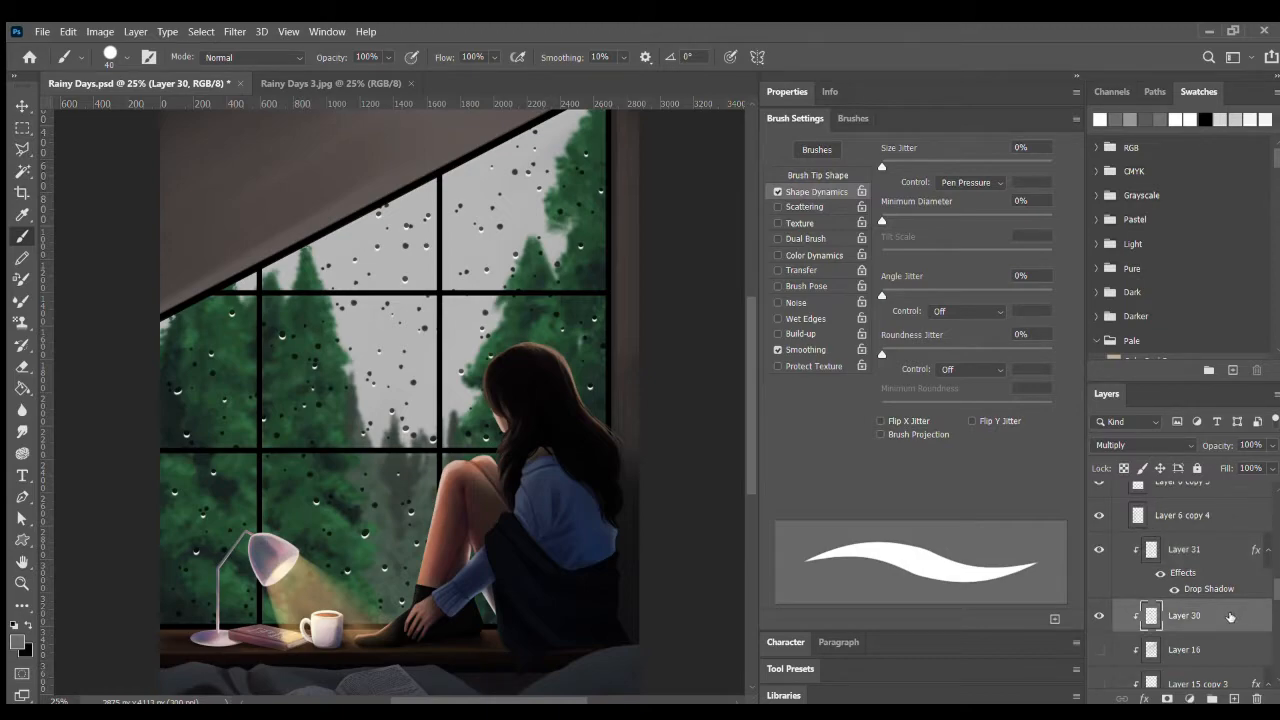
key("h")
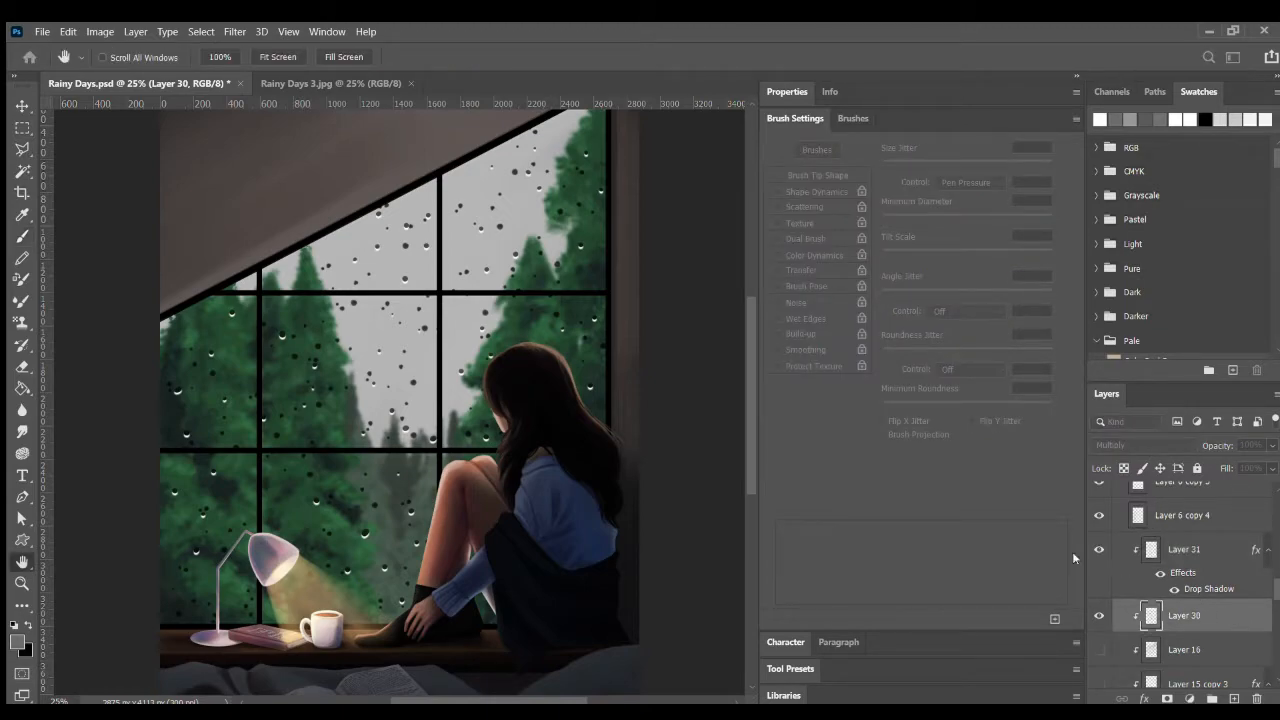
left_click(466, 535)
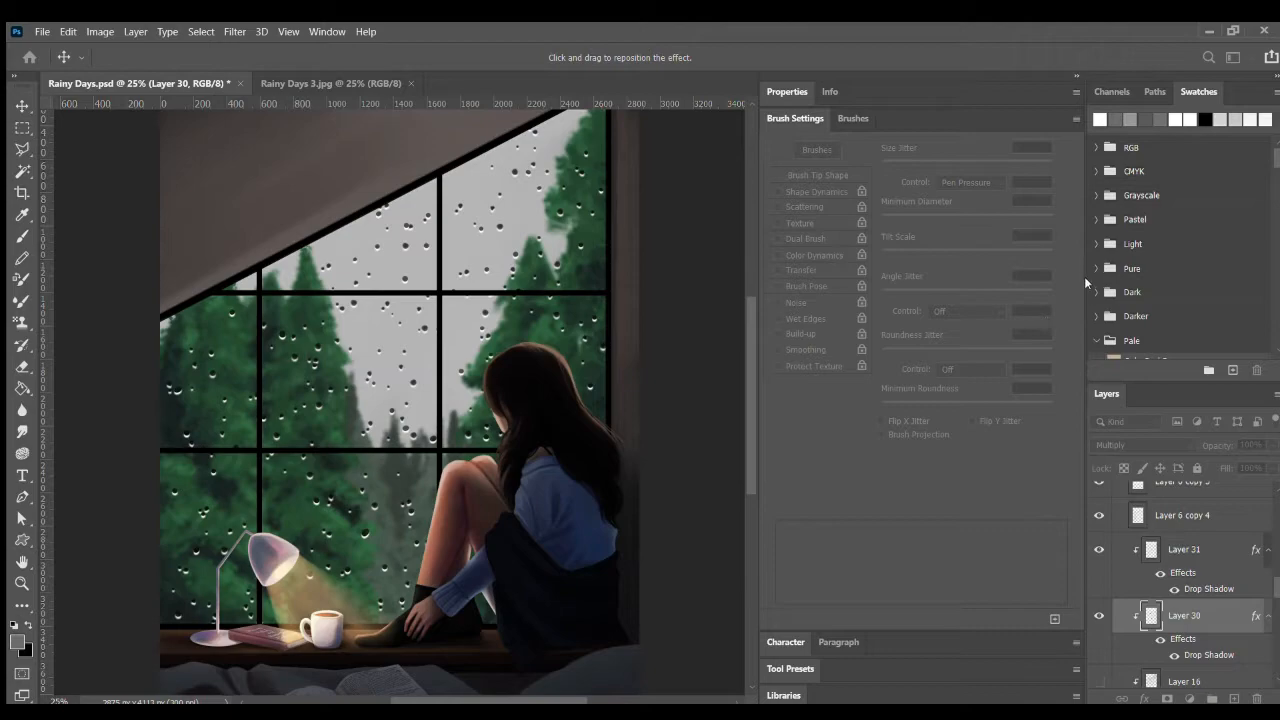
key("b")
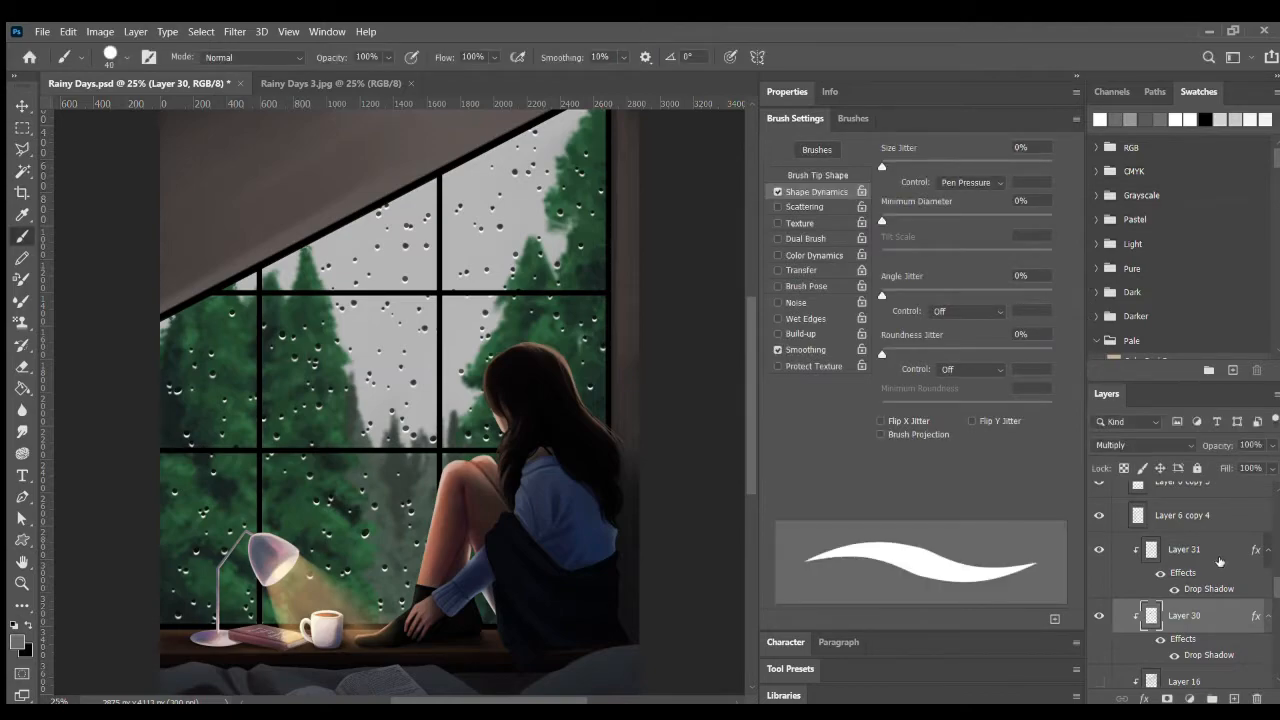
- Stretch the raindrops on Layer 31 vertically to about 134% height so they cover more of the window
left_click(1228, 565)
left_click(1223, 612)
left_click(1223, 549)
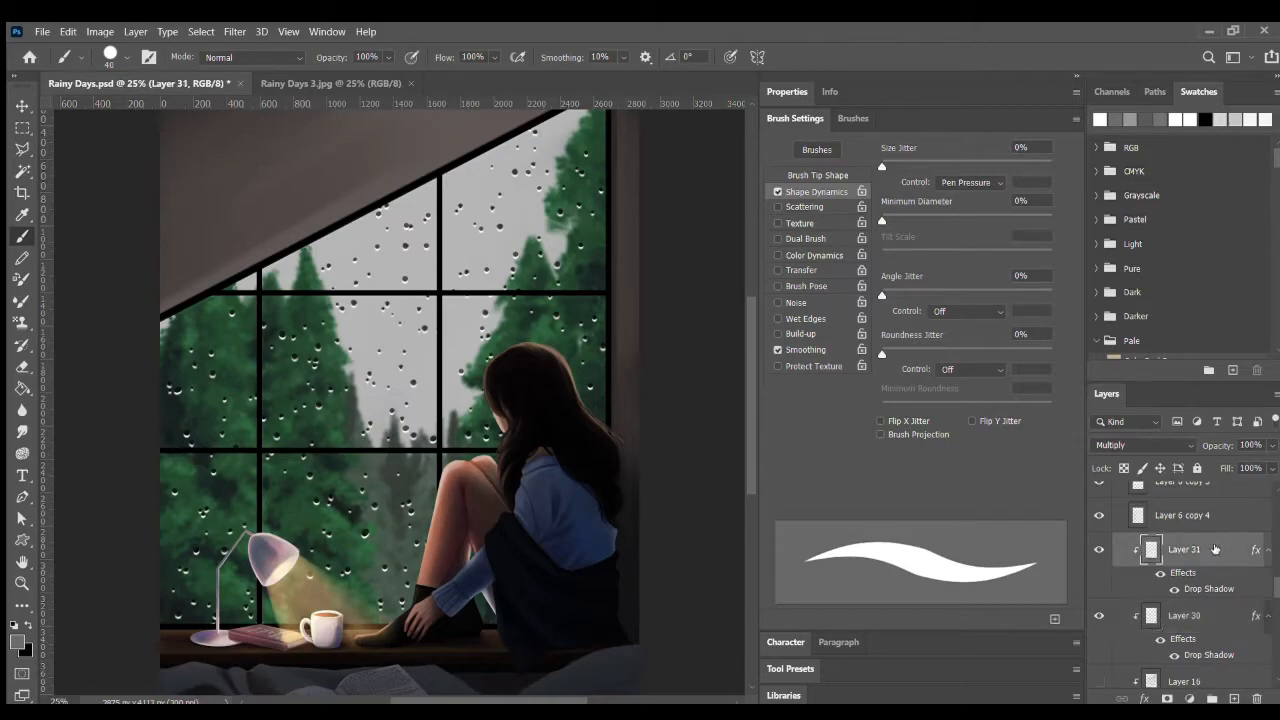
left_click(22, 105)
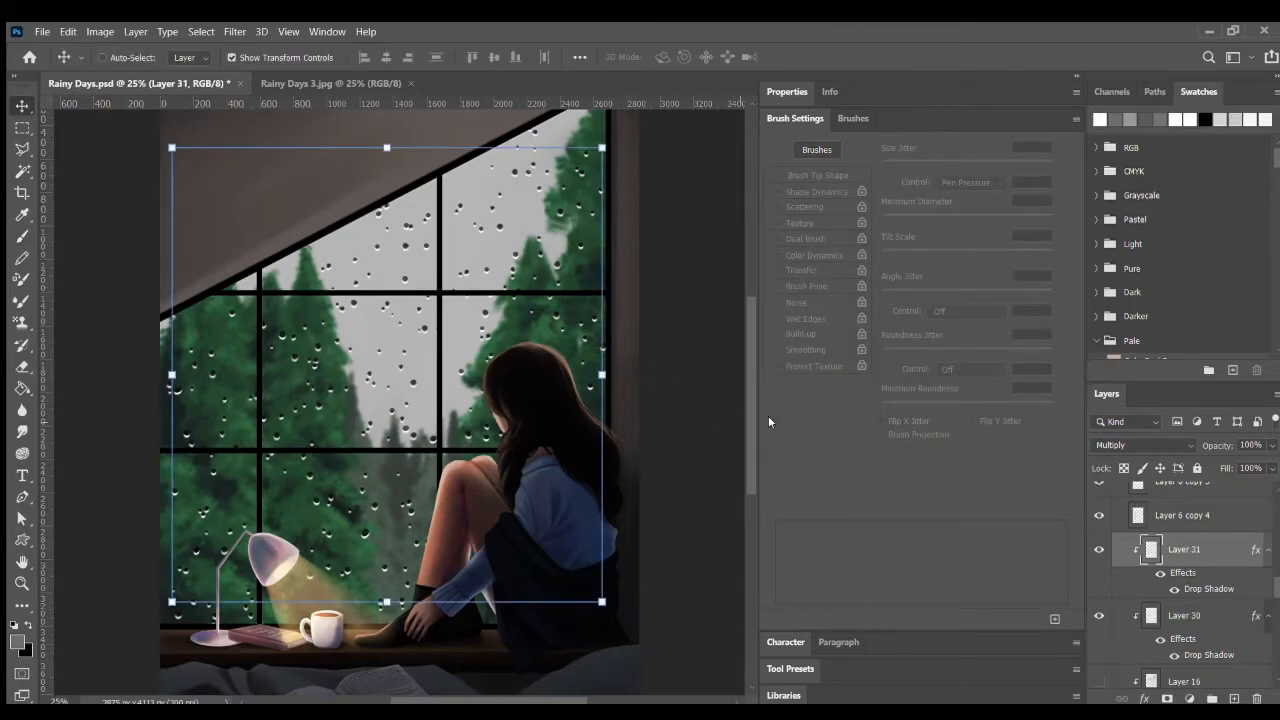
mouse_move(386, 148)
left_mouse_down()
mouse_move(388, 108)
mouse_move(388, 135)
left_mouse_up()
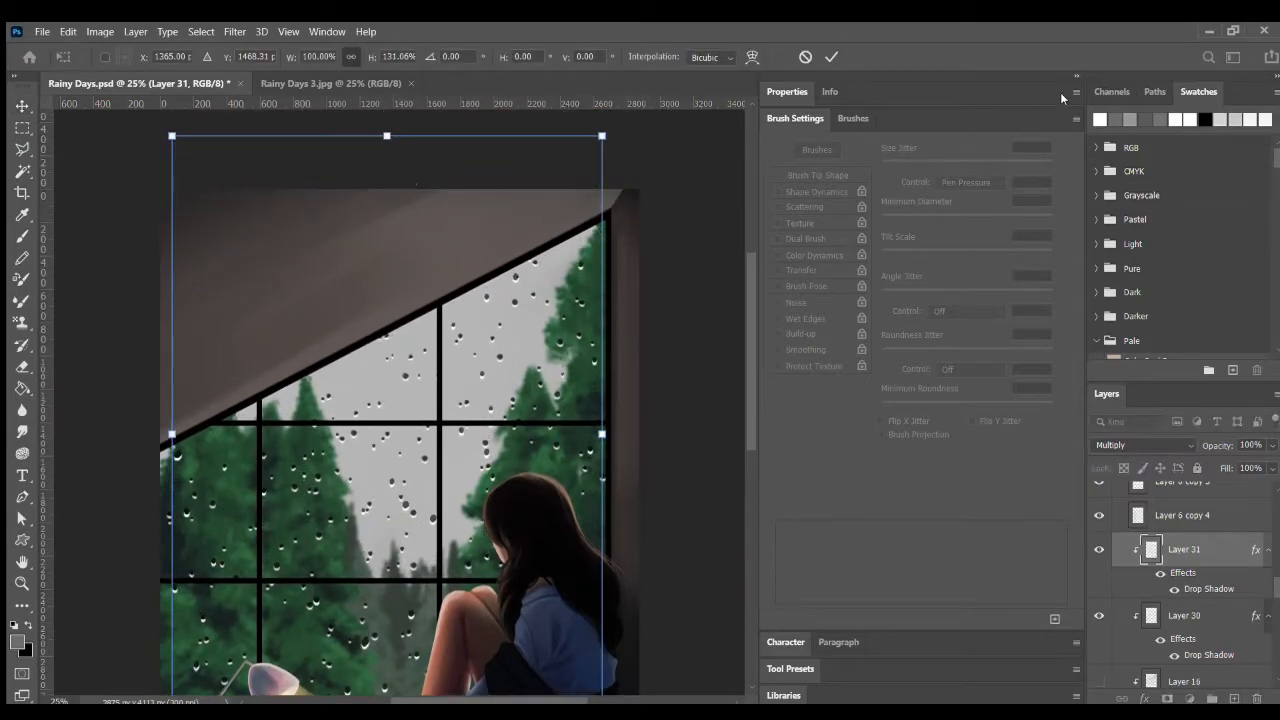
left_click(1076, 77)
left_click_drag(1040, 294, 1040, 324)
left_click_drag(1043, 457, 1043, 485)
left_click_drag(535, 556, 536, 570)
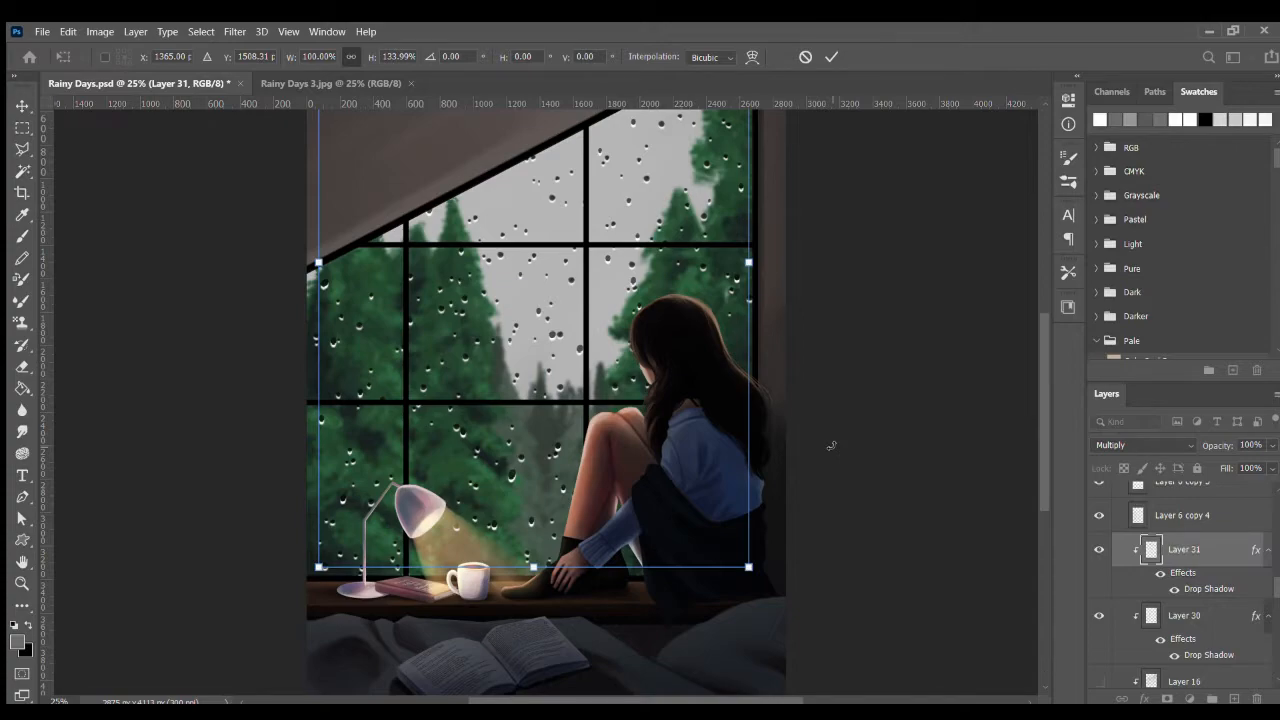
key("Return")
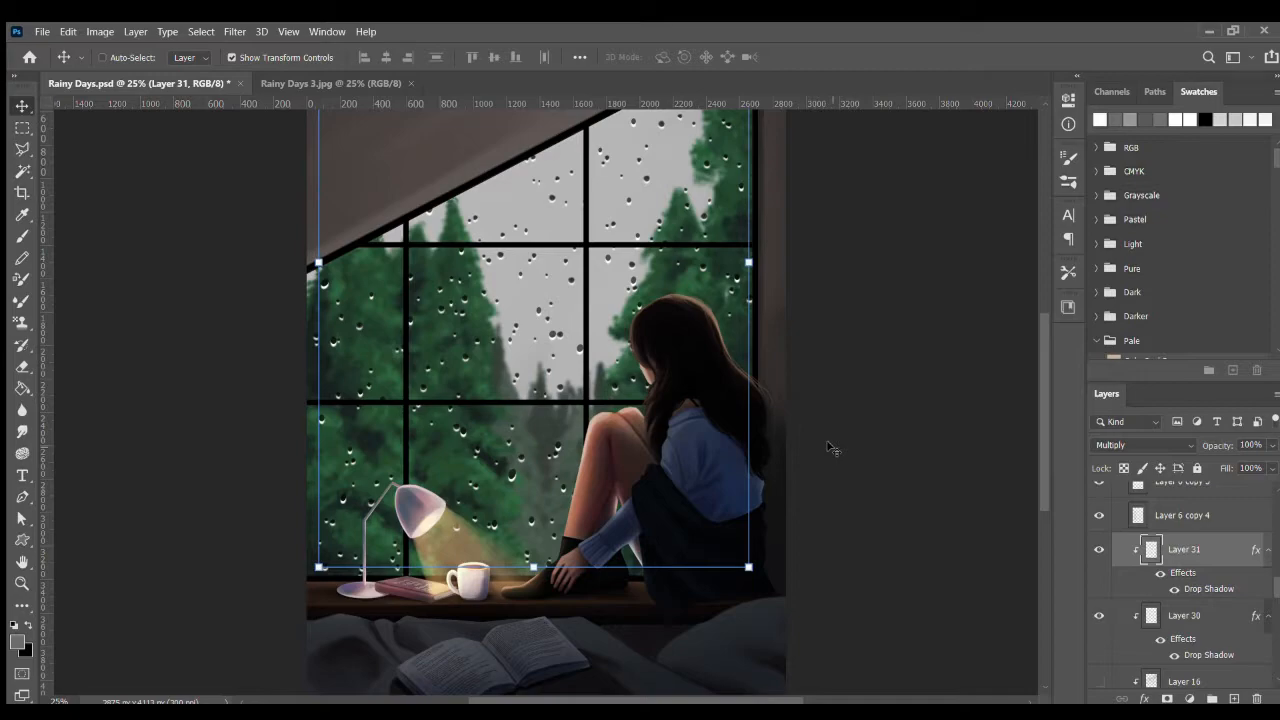
- Stretch the raindrops on Layer 30 vertically to about 114% height and shift them up and slightly left
left_click(1236, 609)
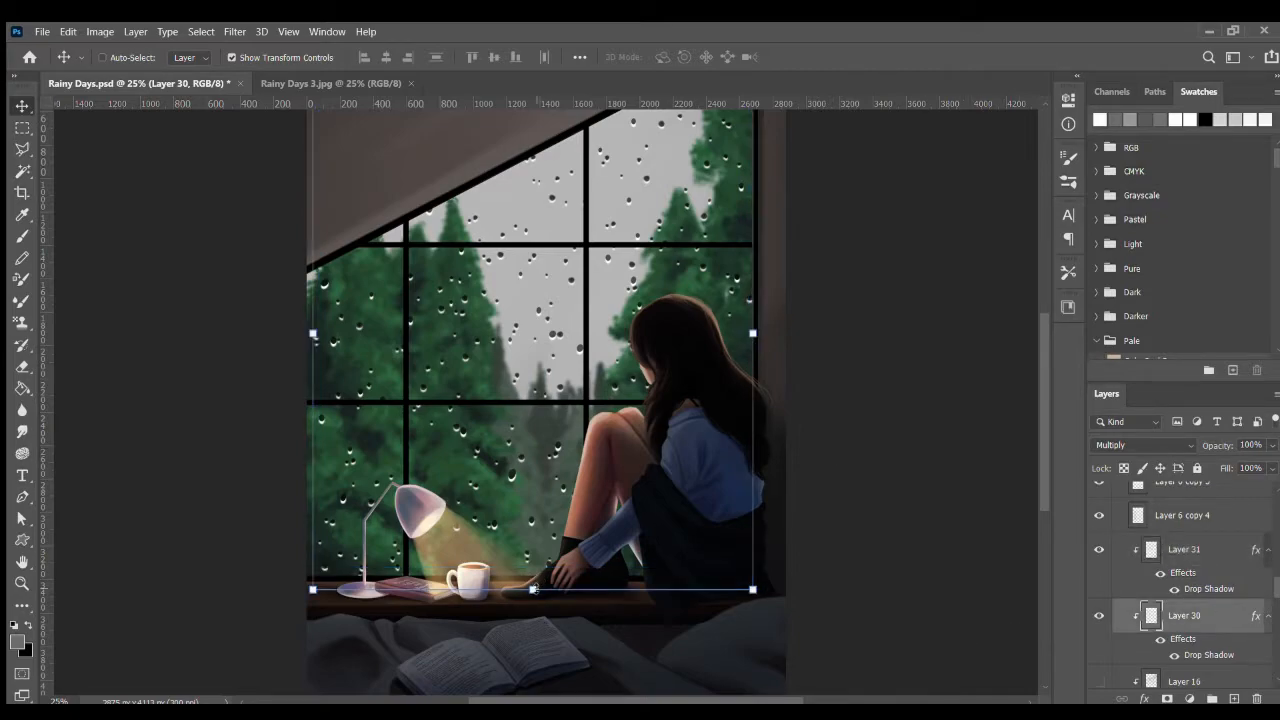
left_click_drag(533, 589, 538, 660)
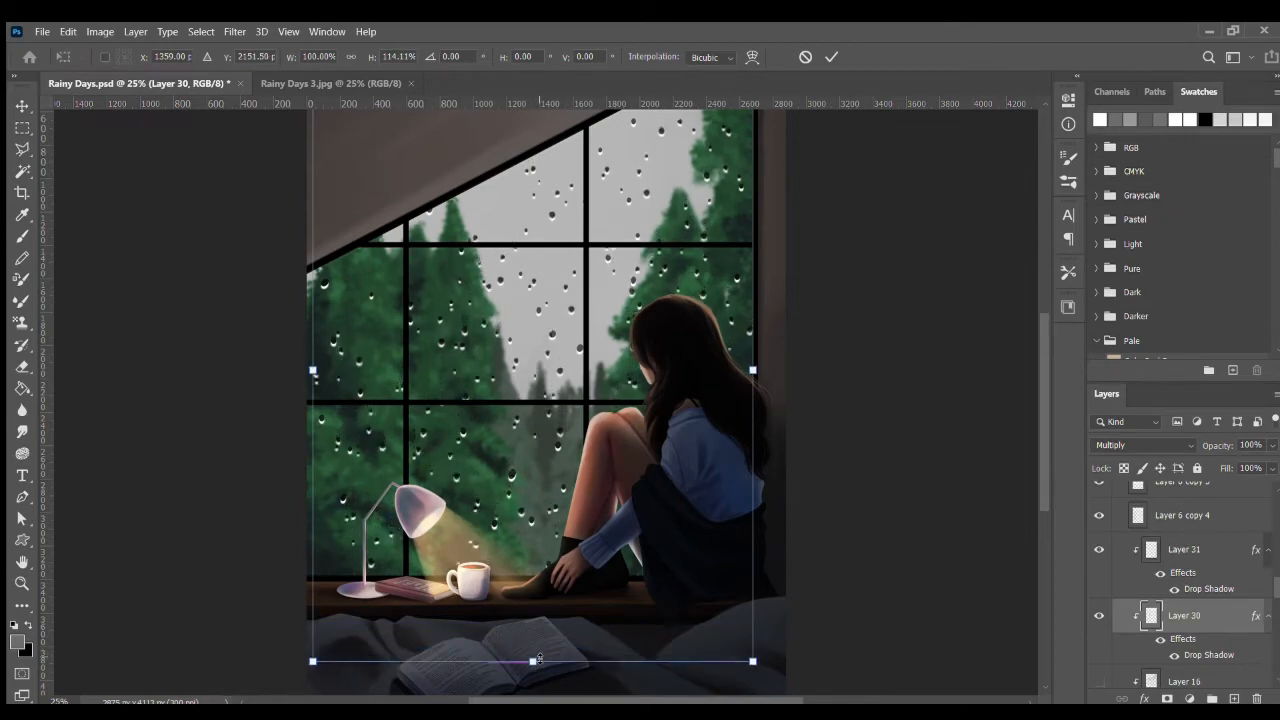
left_click_drag(532, 483, 510, 435)
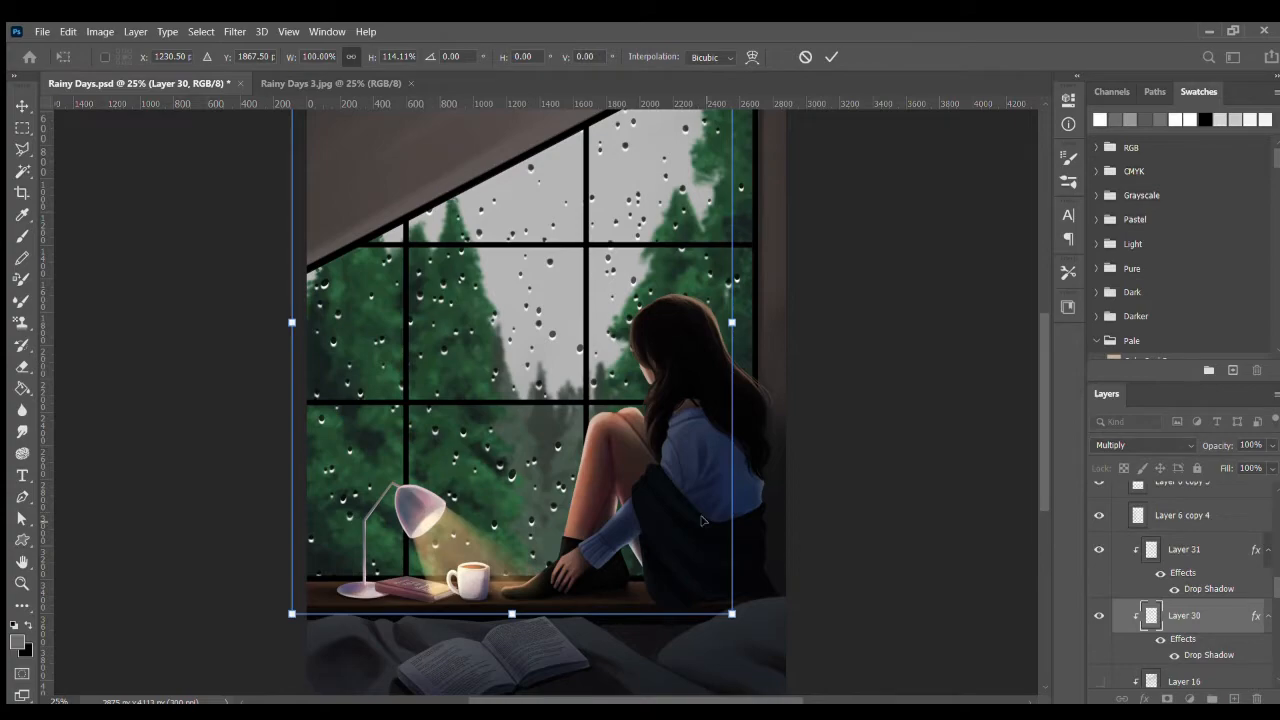
key("Return")
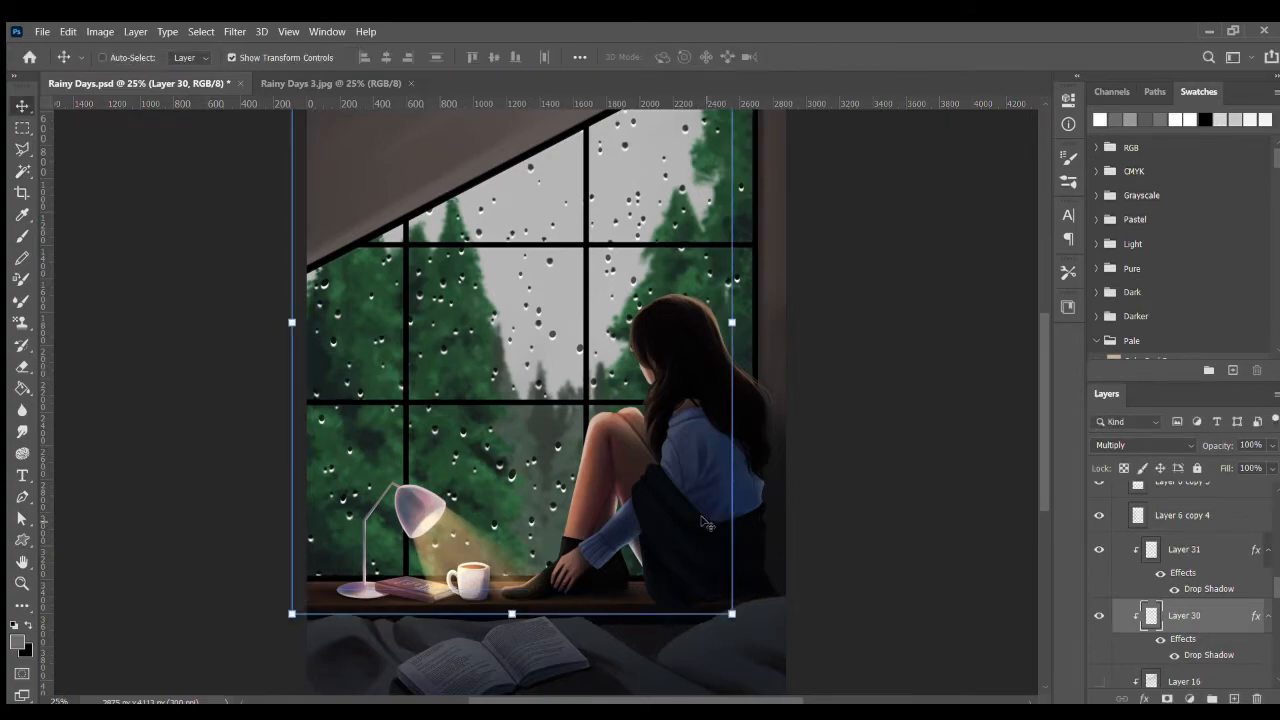
mouse_move(1042, 404)
left_mouse_down()
mouse_move(1040, 392)
mouse_move(1037, 413)
left_mouse_up()
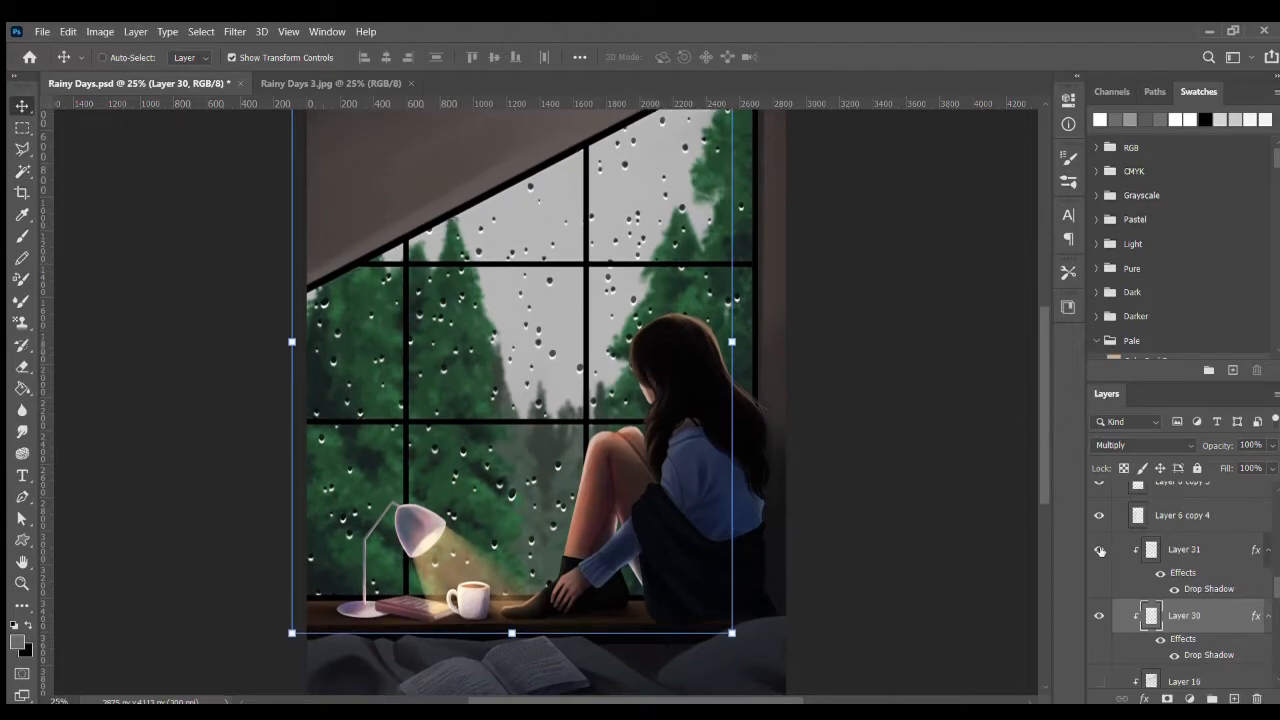
- Hide Layer 31 and make a hidden duplicate of Layer 30, keeping the original Layer 30 visible and active
left_click(1101, 550)
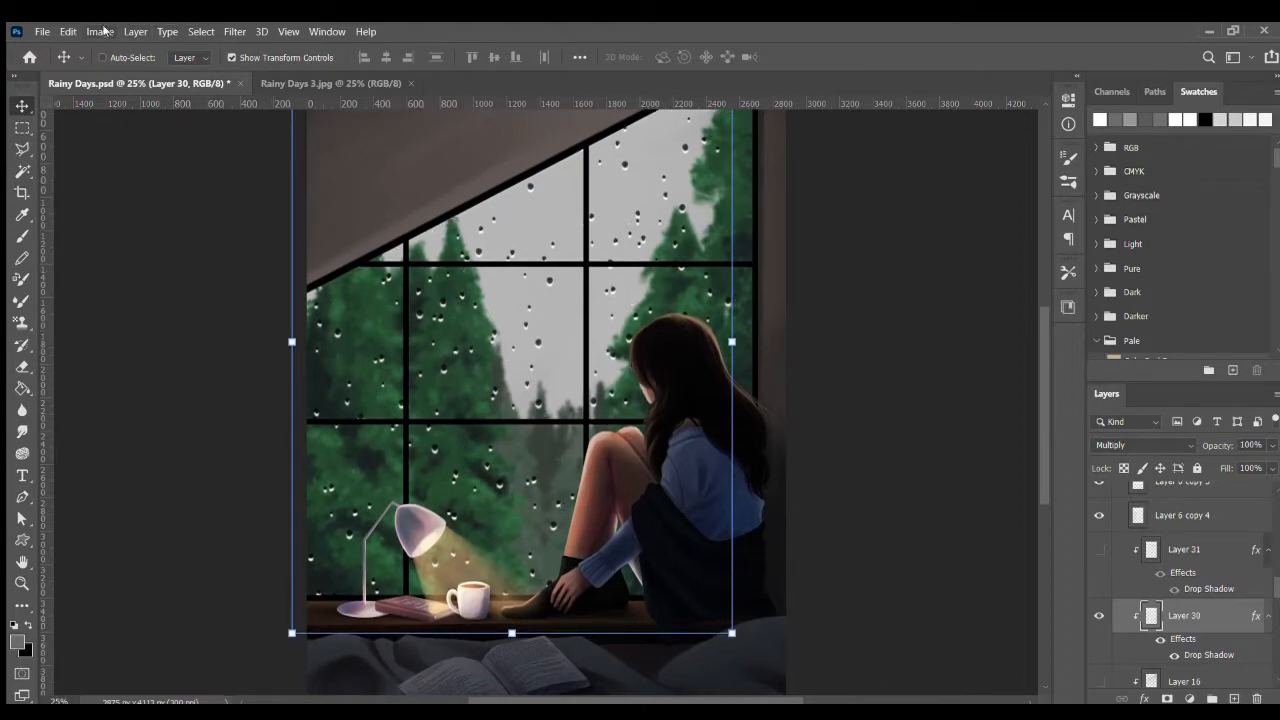
key("ctrl+j")
left_click(1107, 672)
left_click_drag(1275, 588, 1275, 597)
left_click(1100, 498)
left_click(1100, 498)
left_click(1101, 564)
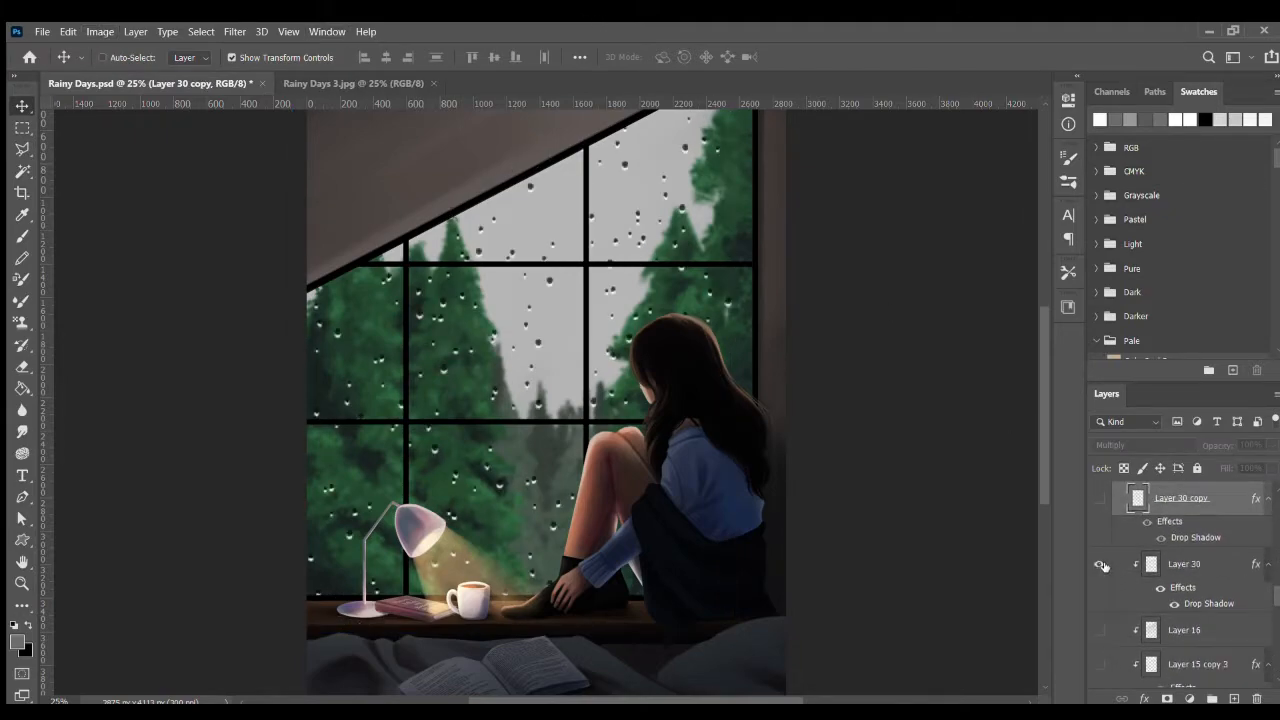
left_click(1214, 564)
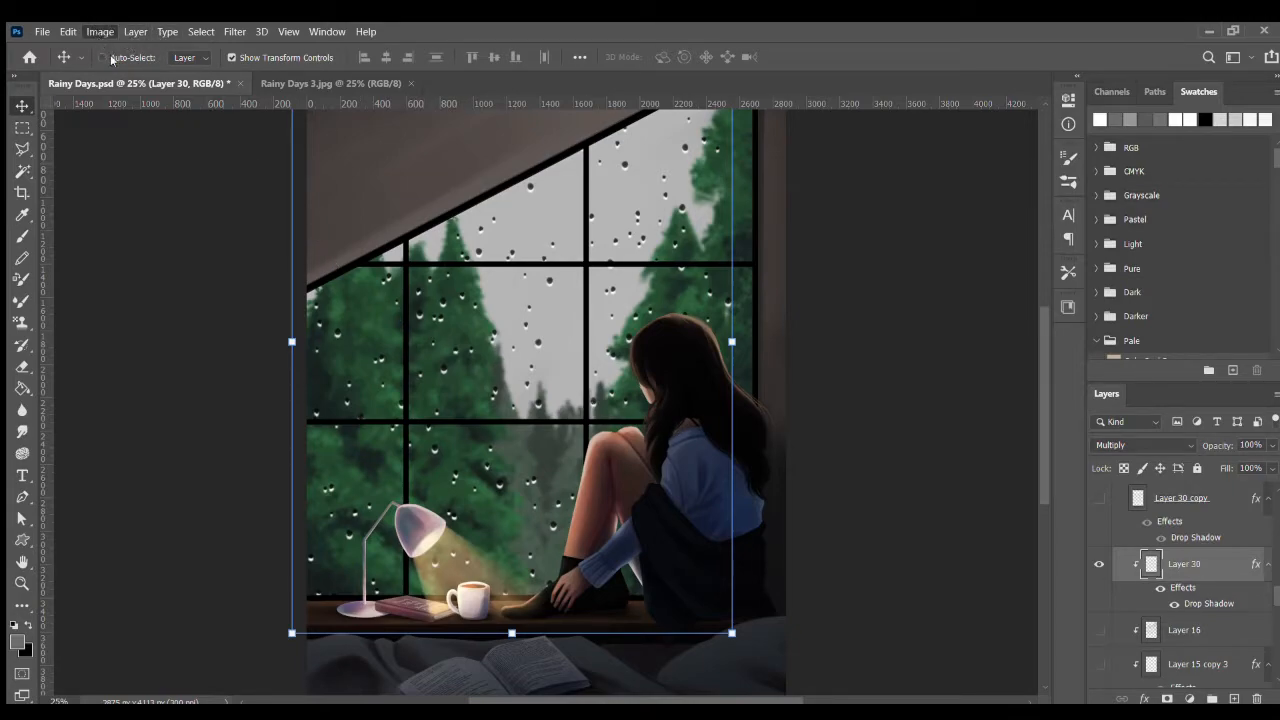
- Compare blending modes on Layer 30, from Screen through Overlay to Divide, and set it to Screen
left_click(1160, 449)
left_click(1128, 424)
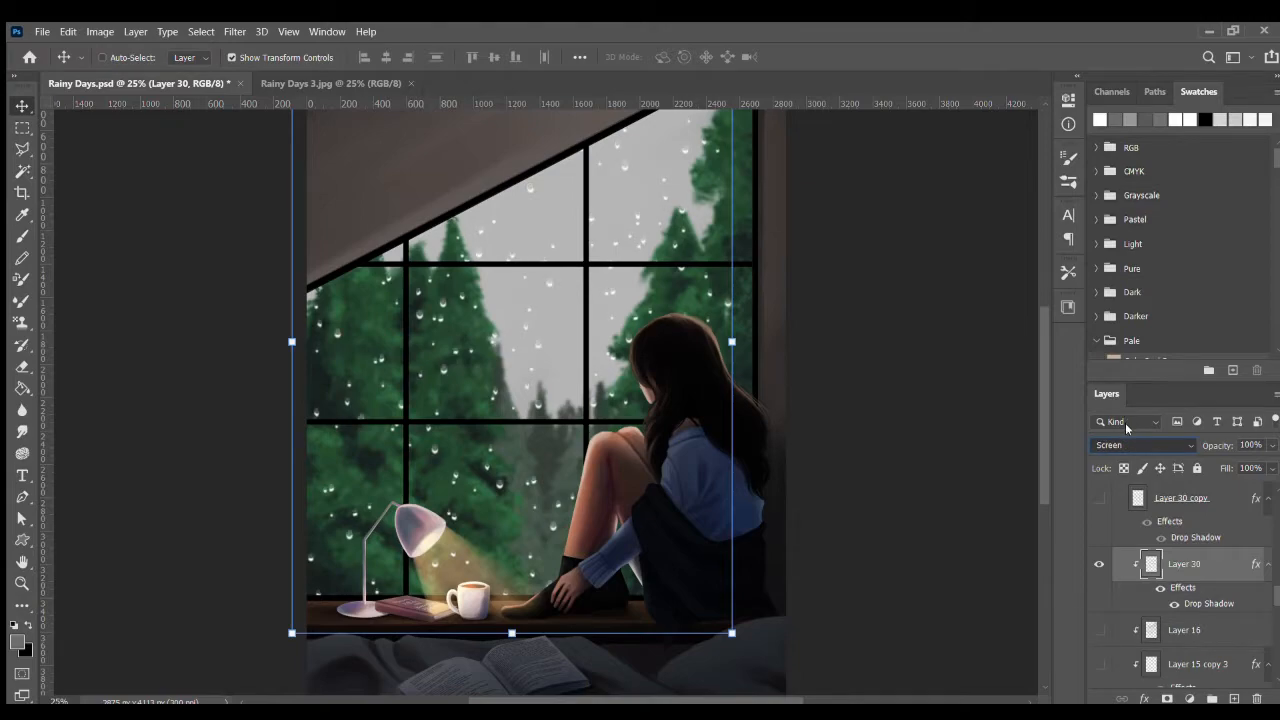
key("Down")
key("Down")
key("Down")
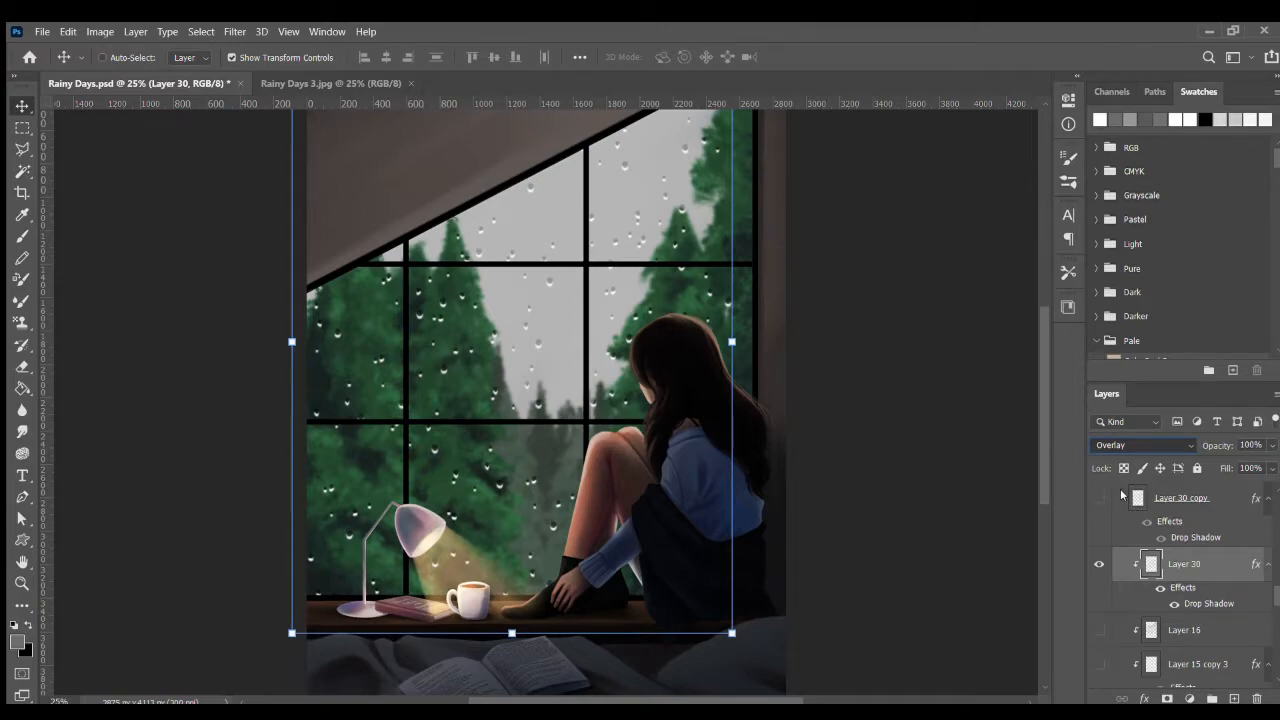
key("Down")
key("Down")
key("Down")
key("Down")
key("Down")
key("Down")
key("Down")
key("Down")
key("Down")
key("Down")
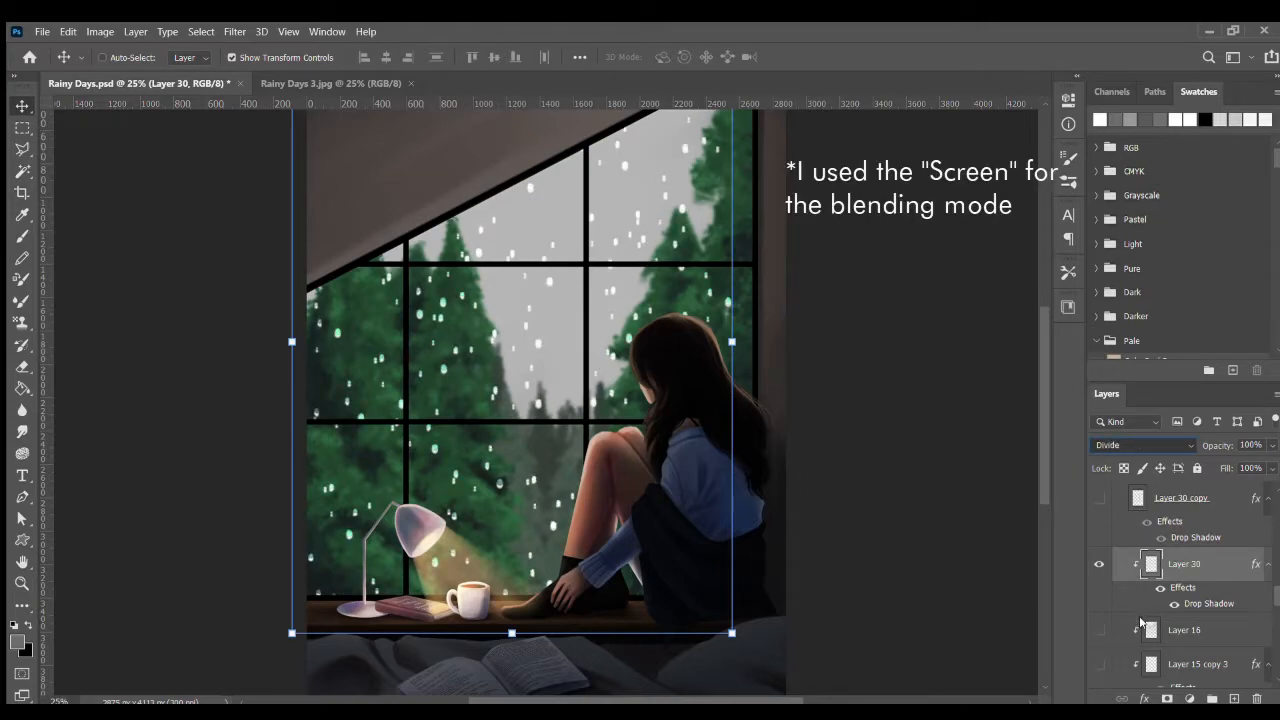
left_click(1107, 425)
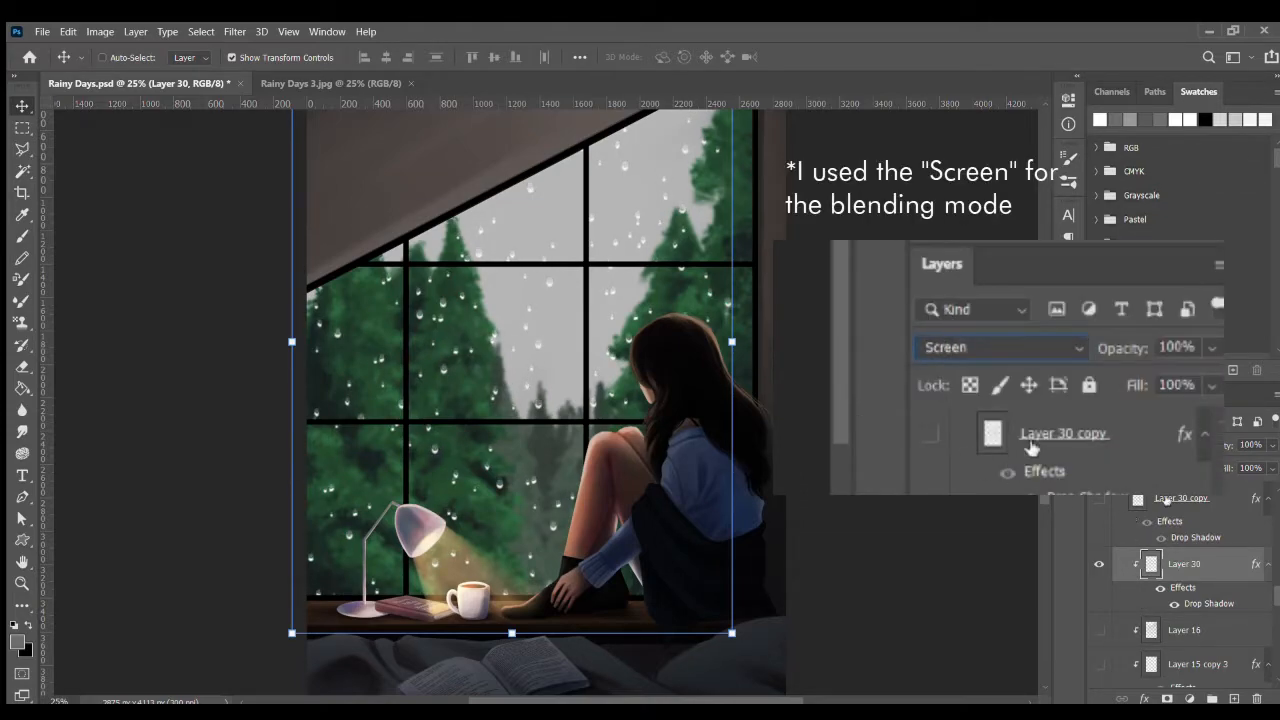
- Change the colour of Layer 30's Drop Shadow effect from white to a dark tone
double_click(1224, 569)
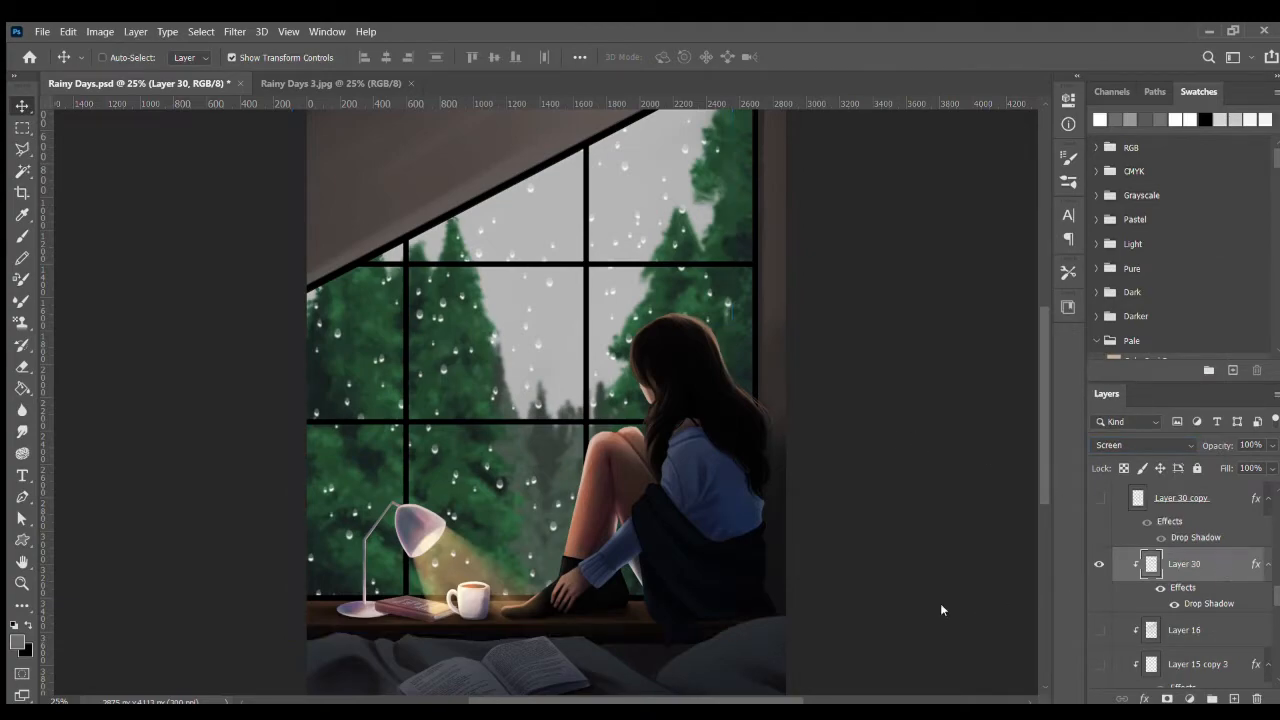
left_click(911, 309)
left_click(782, 272)
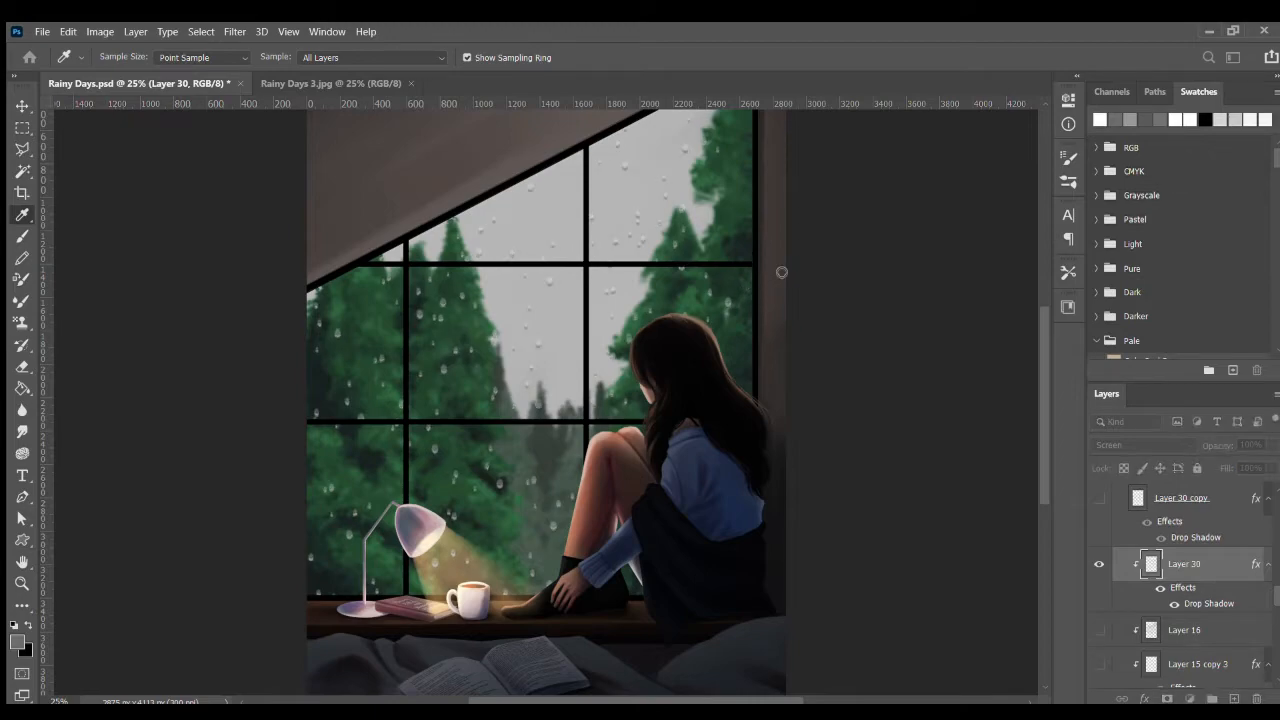
key("Return")
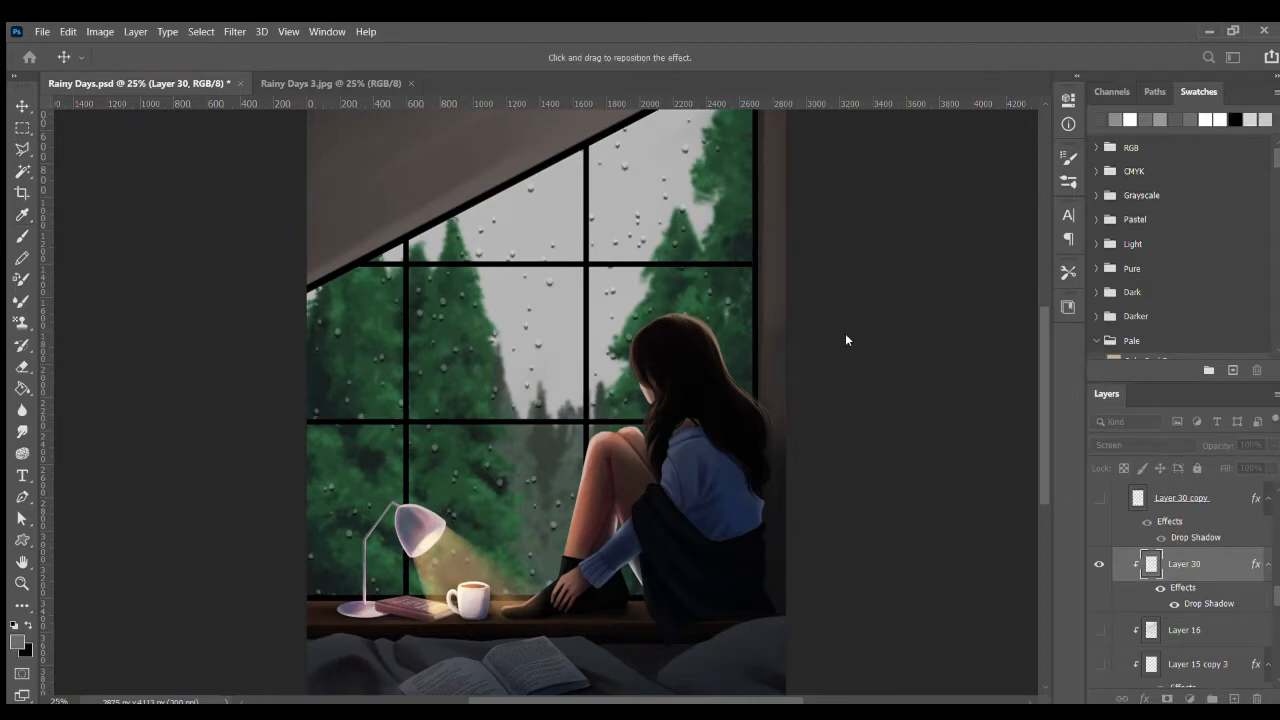
key("Return")
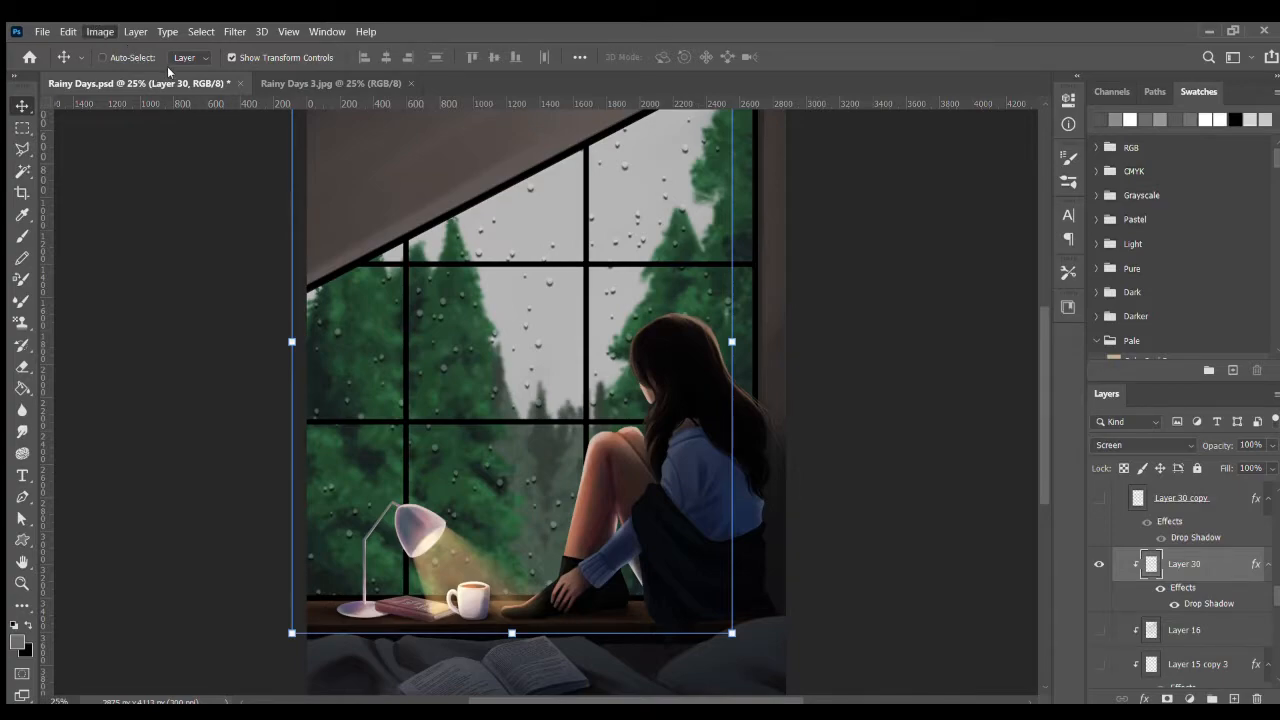
- Delete the original Layer 30 with its Screen-blended raindrops
left_click(307, 139)
left_click(1106, 220)
key("Delete")
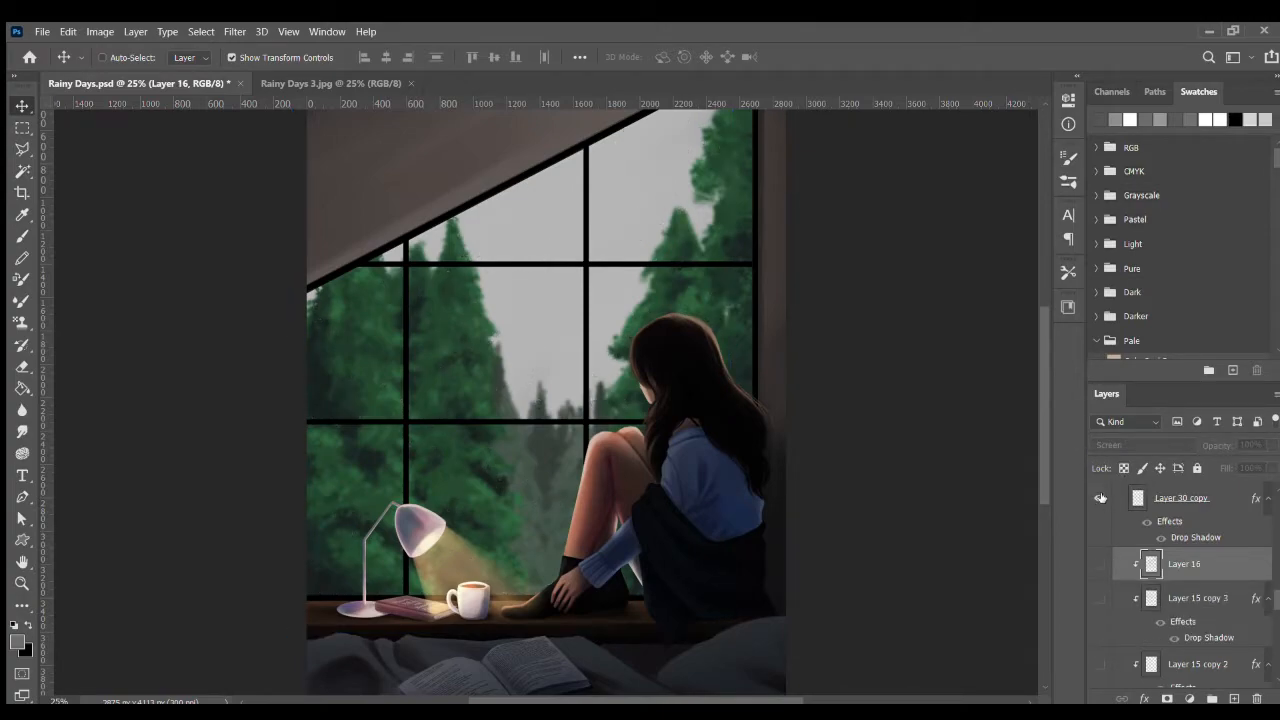
- Show Layer 30 copy and Layer 31 again and restore the copy's clipping mask
left_click(1098, 499)
left_click(1273, 490)
left_click(1220, 563)
key("ctrl+alt+g")
scroll(1192, 583, "up", 1)
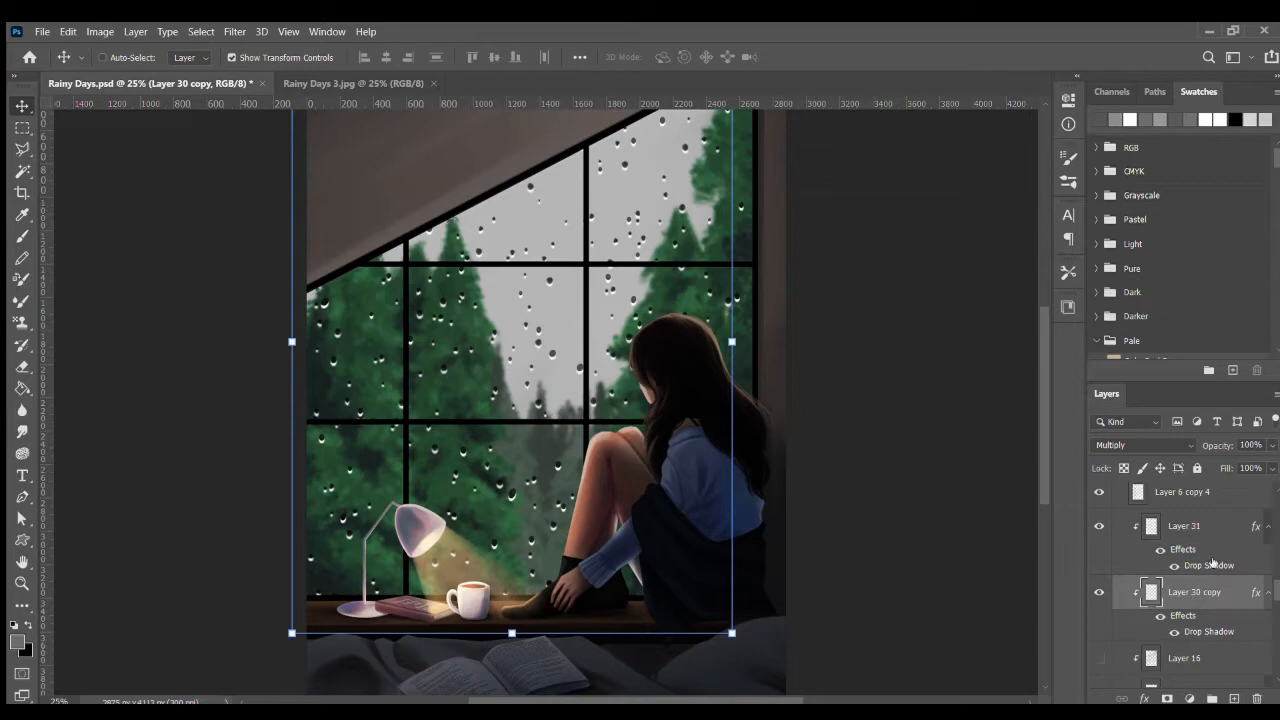
- Check the raindrops in the Rainy Days 3.jpg reference and add a new clipped layer above Layer 16 in Rainy Days.psd
scroll(1270, 595, "down", 3)
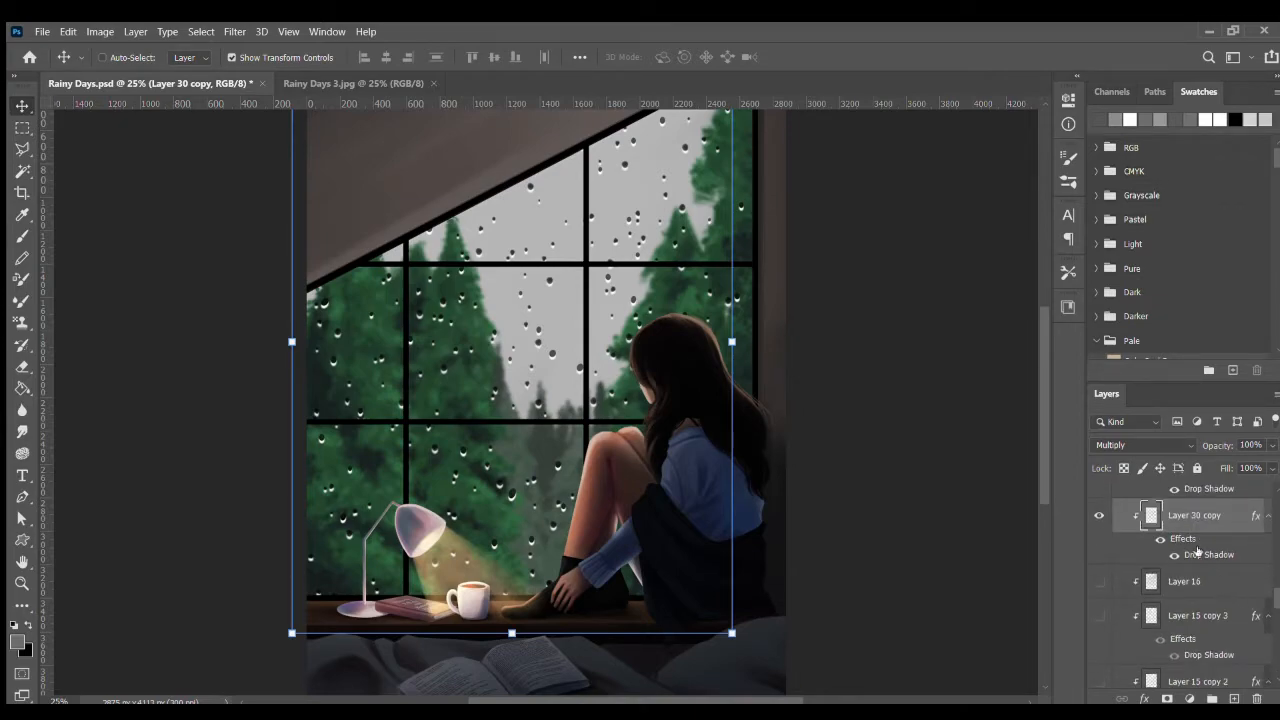
key("ctrl+Tab")
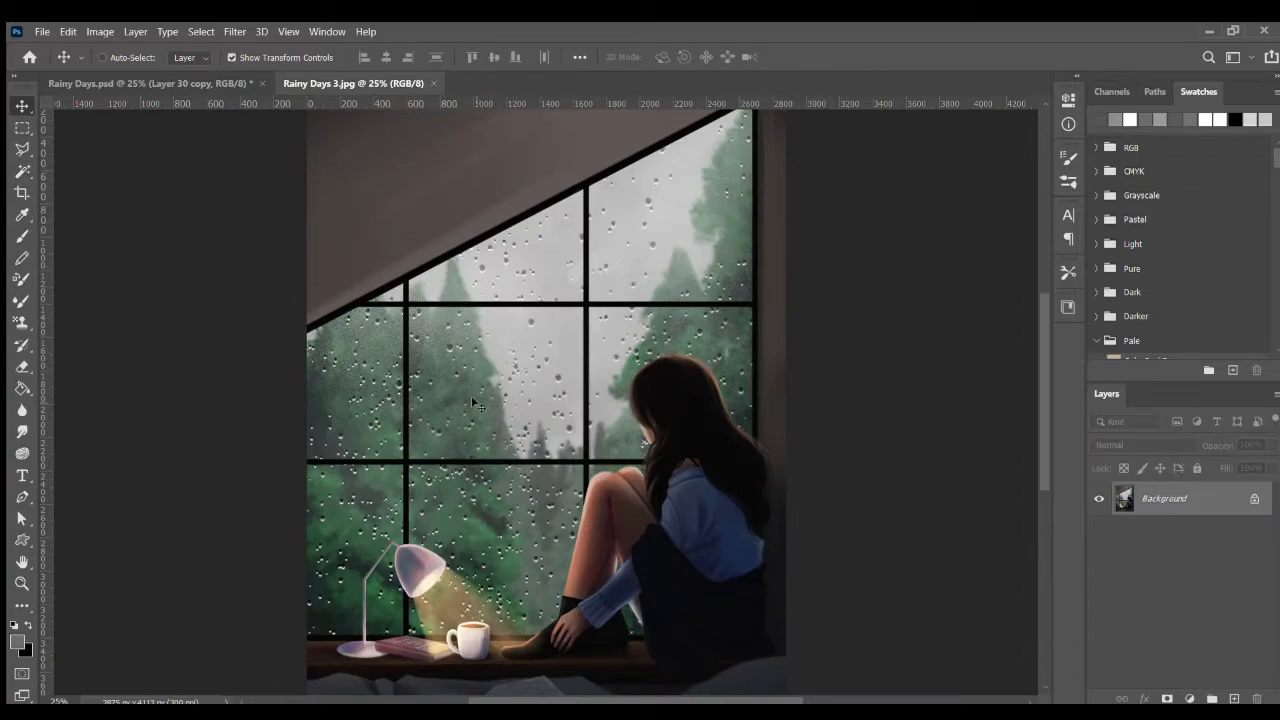
key("ctrl+plus")
key("ctrl+minus")
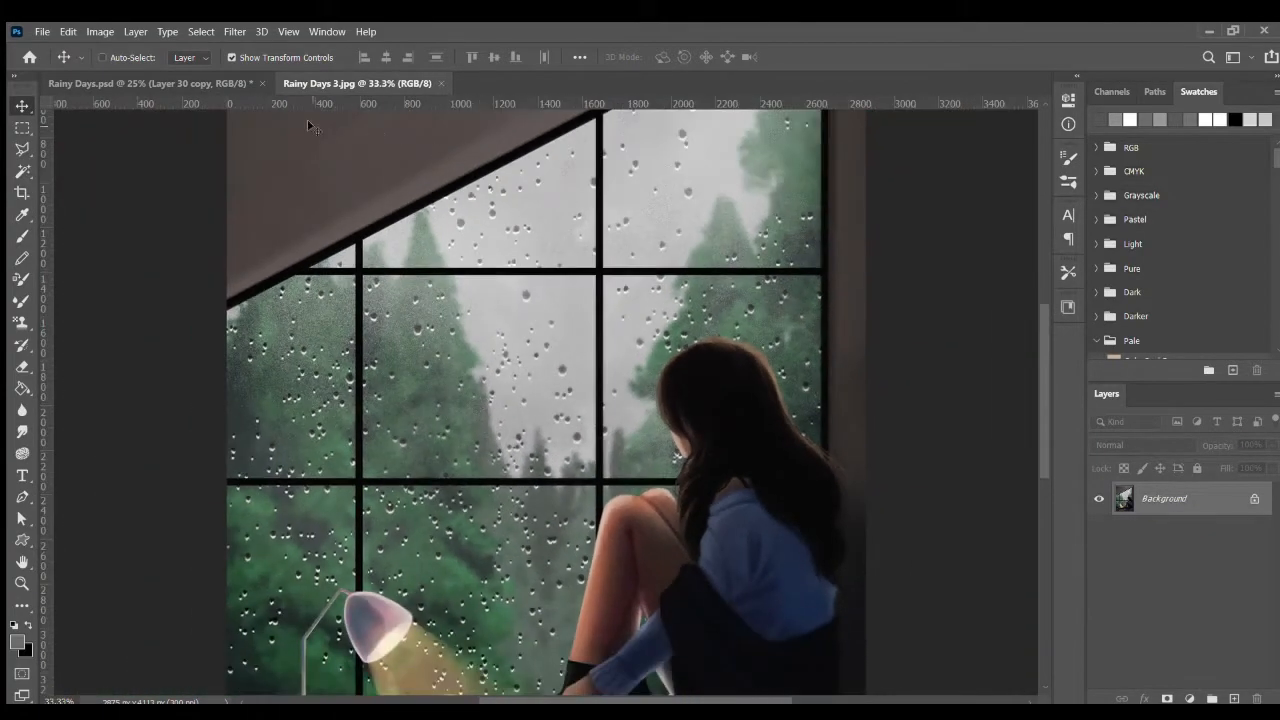
left_click(200, 84)
left_click_drag(1273, 583, 1273, 592)
left_click(1230, 588)
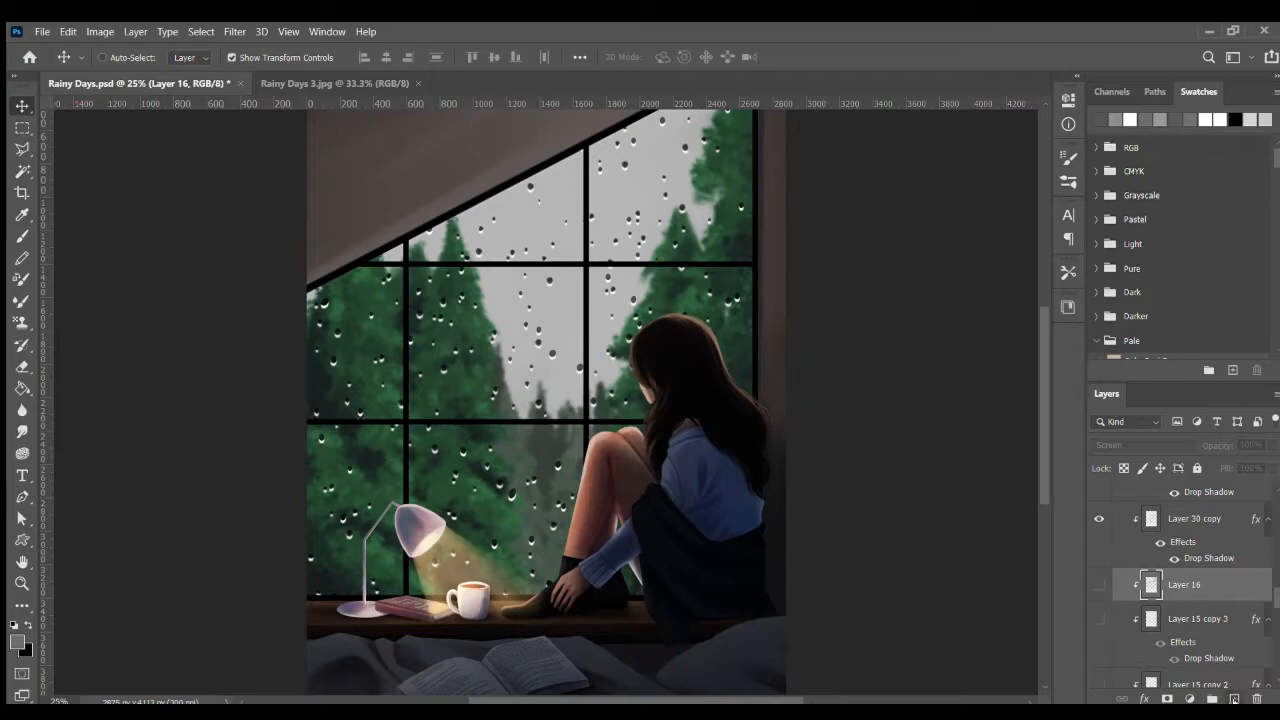
left_click(1234, 698)
- Choose a textured brush preset at 500 px for painting on the new layer
key("b")
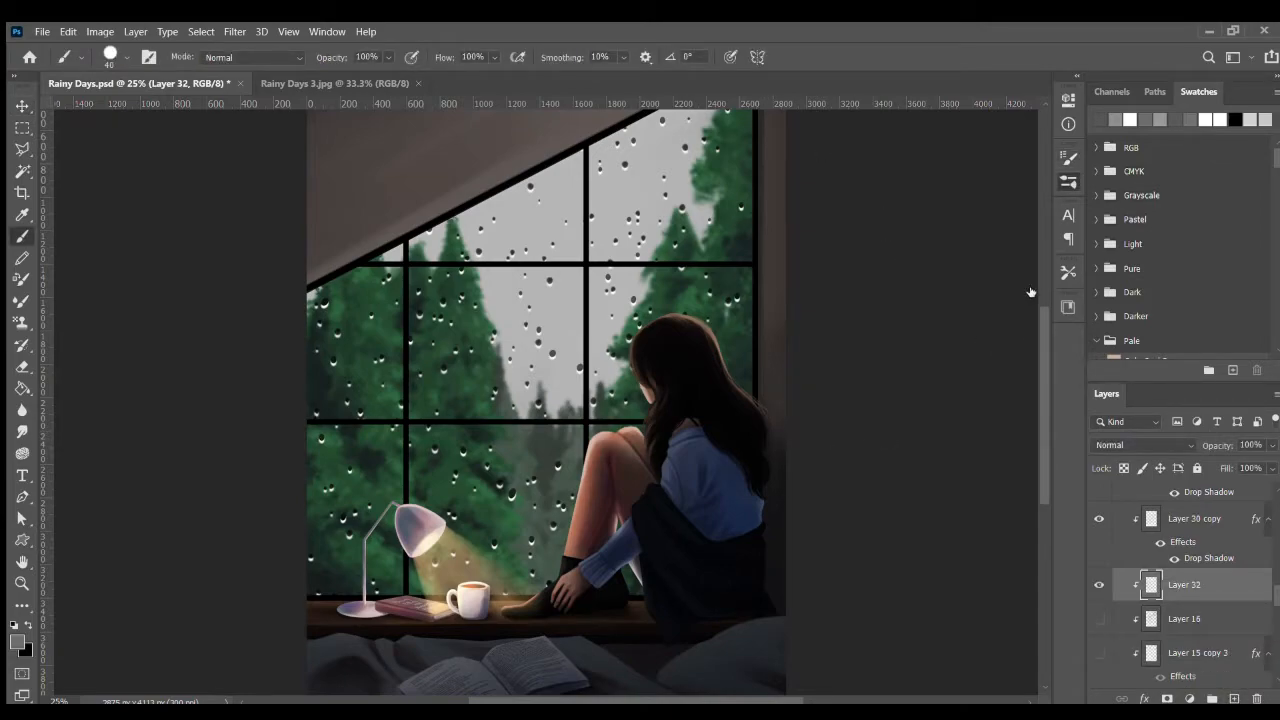
left_click(948, 357)
key("F5")
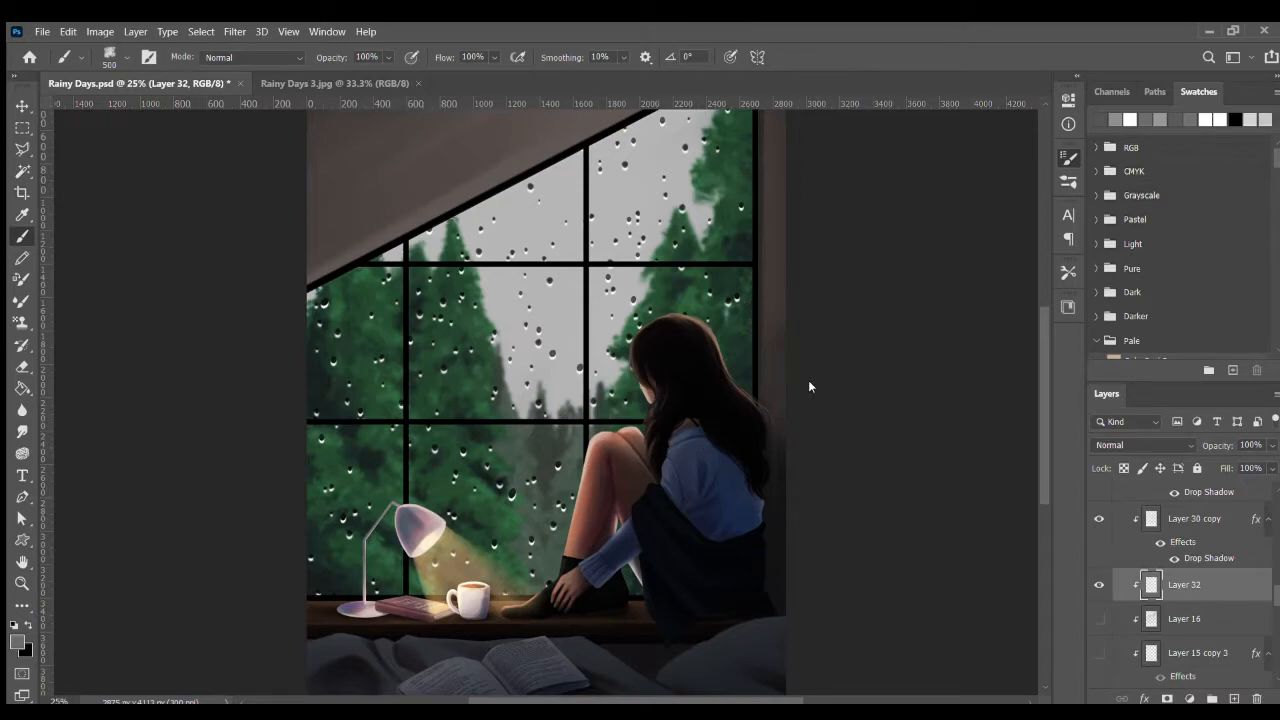
- Set the foreground colour to white for the textured brush
left_click(830, 156)
left_click(932, 353)
left_click(810, 143)
left_click(991, 363)
key("F5")
key("F5")
left_click(28, 625)
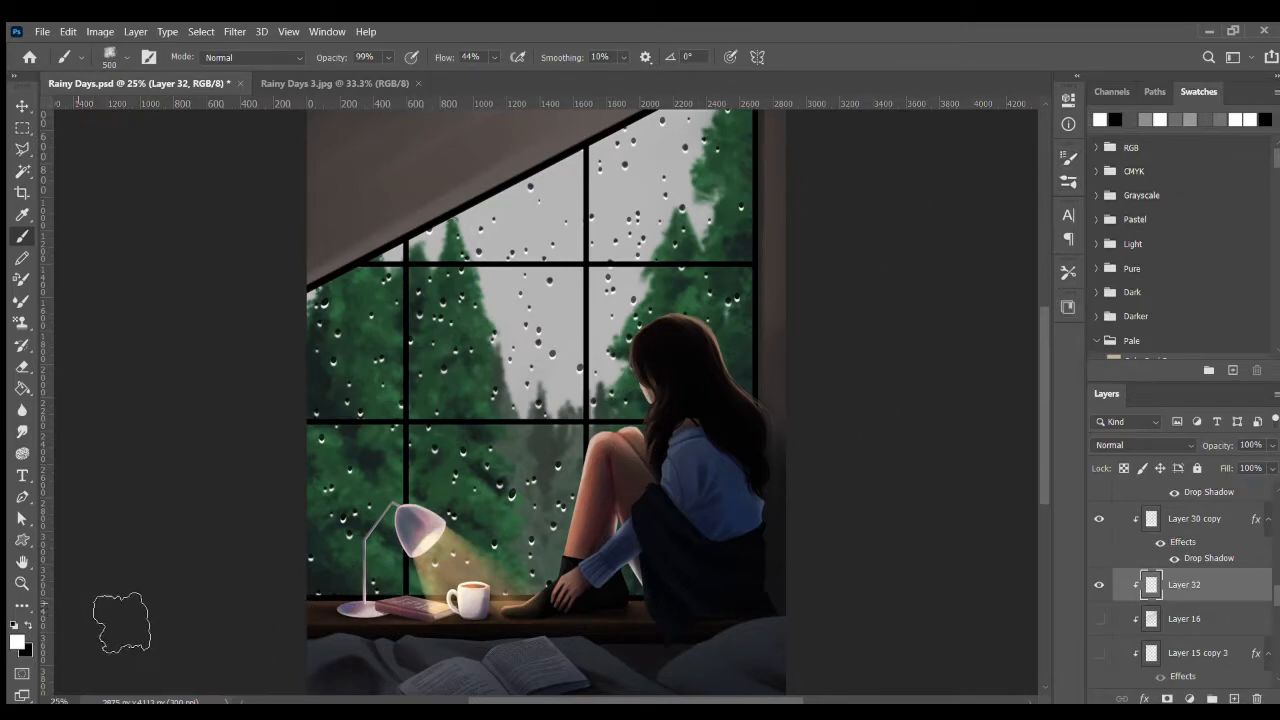
- Set the textured brush to 28% opacity, 7% flow and a size of 900 px
left_click_drag(1040, 410, 1042, 393)
key("]")
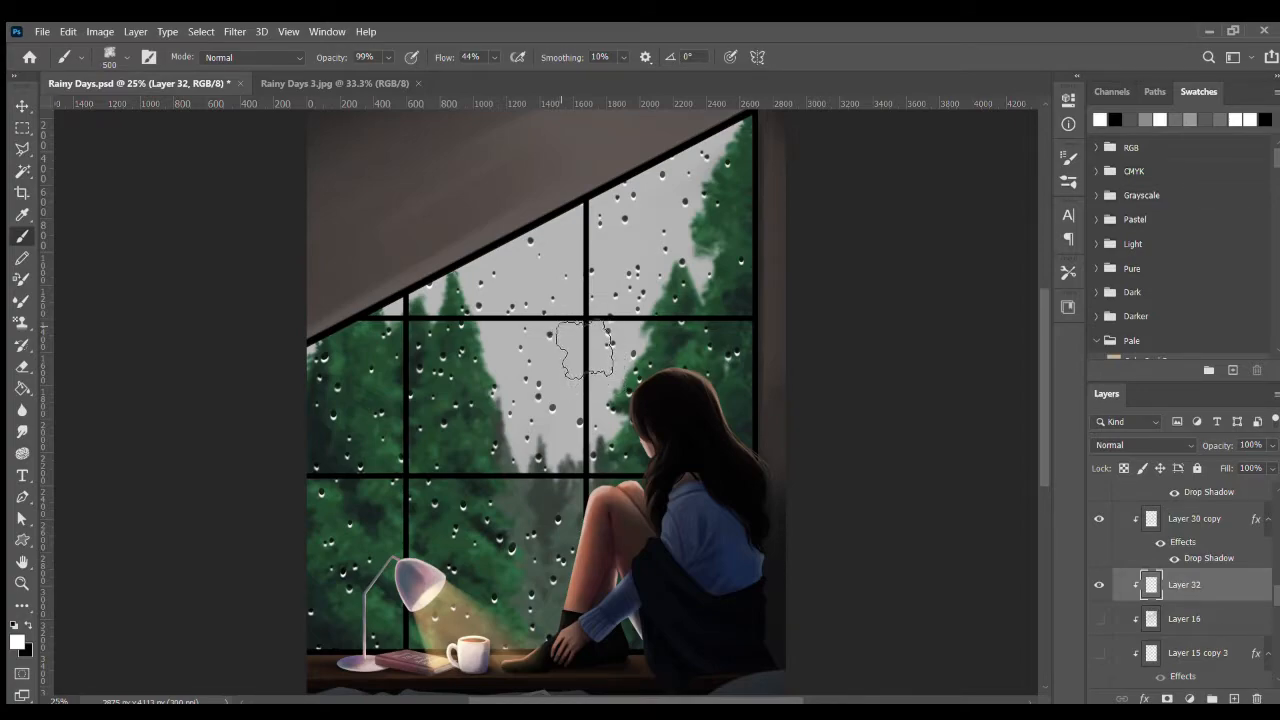
key("[")
key("4")
key("6")
key("shift+0")
key("shift+7")
left_click_drag(345, 57, 327, 60)
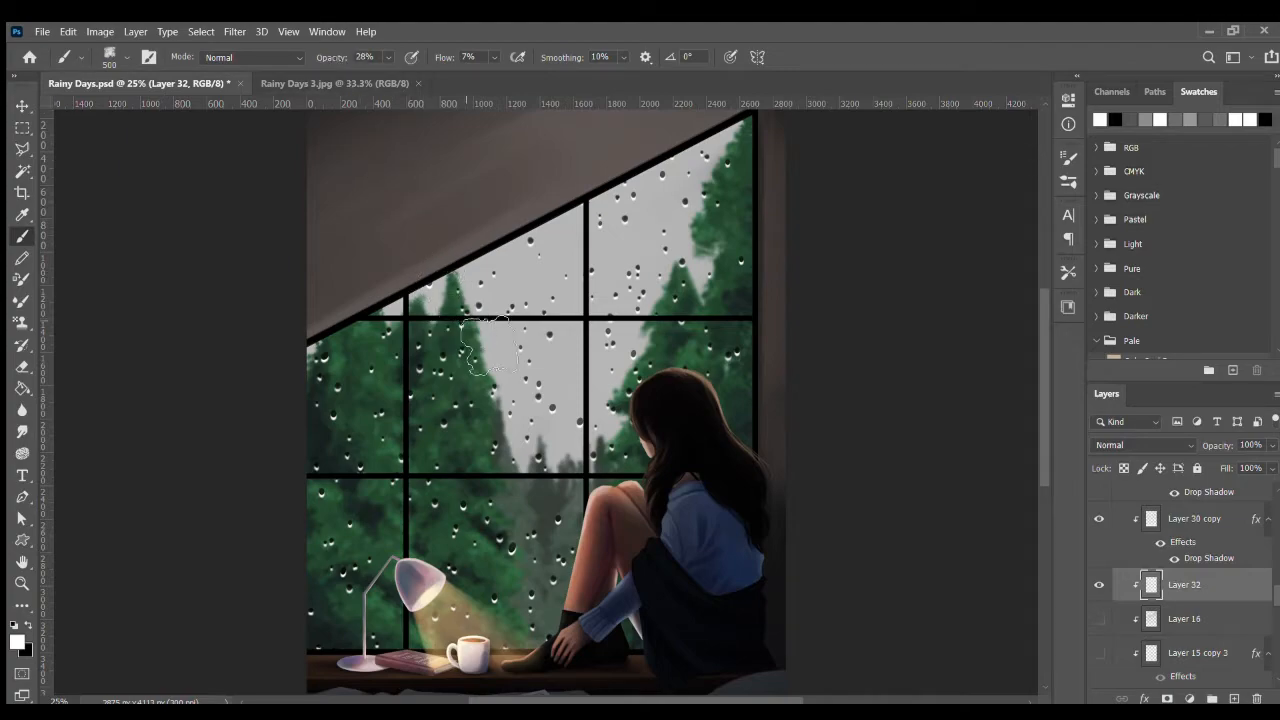
key("]")
key("]")
key("]")
key("]")
- Paint faint white mist over the trees and window panes on Layer 32 with the textured brush
left_click_drag(418, 398, 388, 404)
mouse_move(745, 243)
left_mouse_down()
mouse_move(682, 400)
mouse_move(700, 240)
left_mouse_up()
mouse_move(360, 400)
left_mouse_down()
mouse_move(480, 405)
mouse_move(400, 390)
left_mouse_up()
left_click_drag(470, 340, 465, 385)
left_click_drag(742, 242, 690, 300)
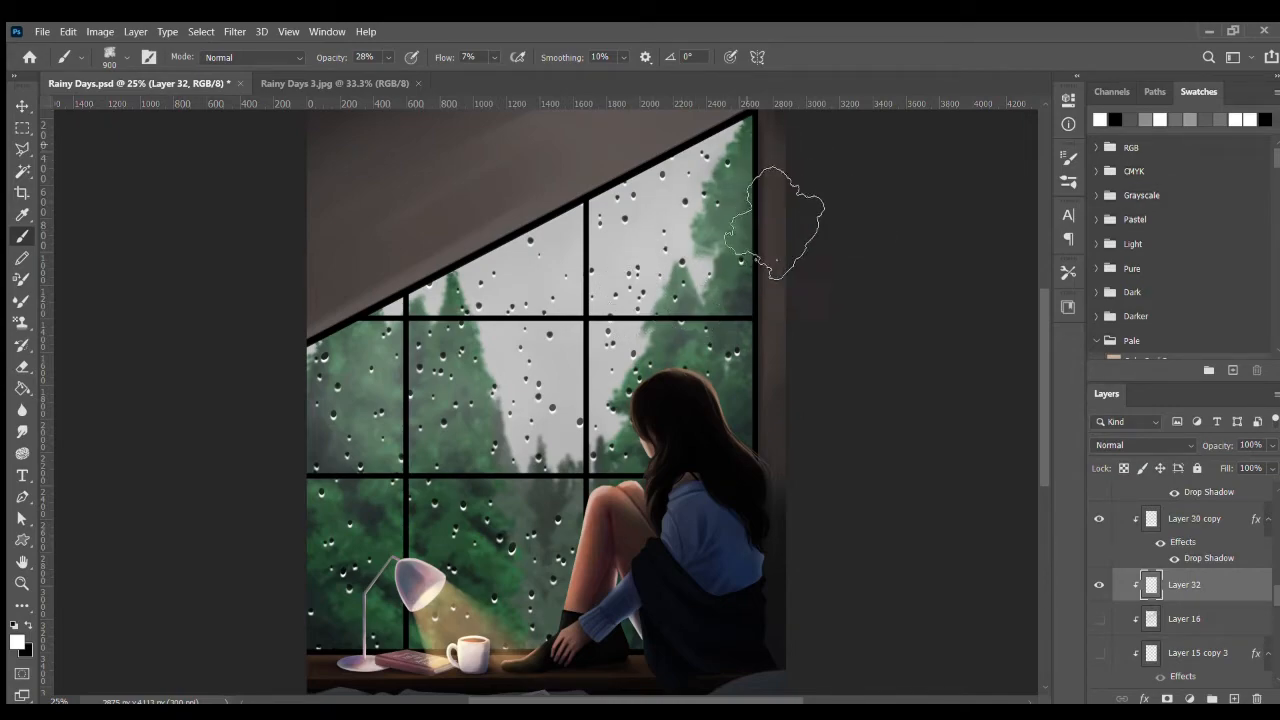
mouse_move(460, 392)
left_mouse_down()
mouse_move(364, 383)
mouse_move(380, 378)
left_mouse_up()
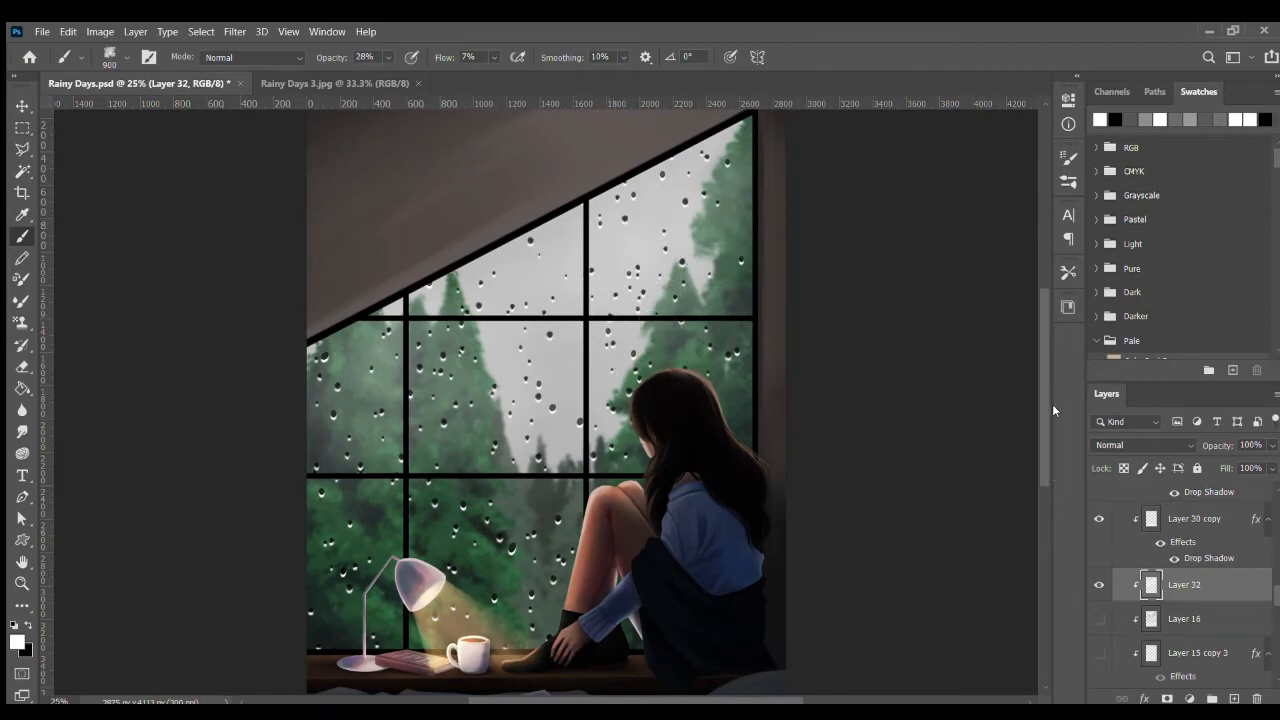
- Change the blending mode of Layer 32 to Dissolve so the mist turns into fine speckles
mouse_move(1039, 402)
left_mouse_down()
mouse_move(1039, 420)
mouse_move(1039, 408)
left_mouse_up()
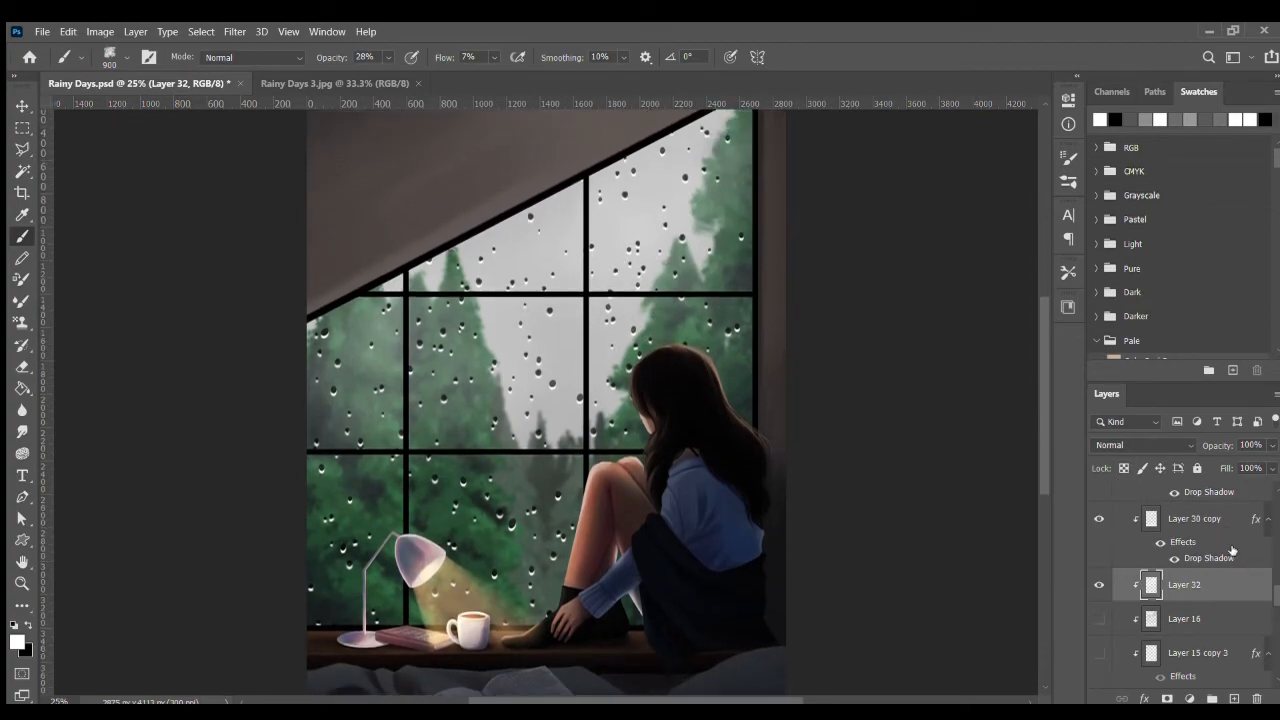
scroll(1274, 585, "up", 2)
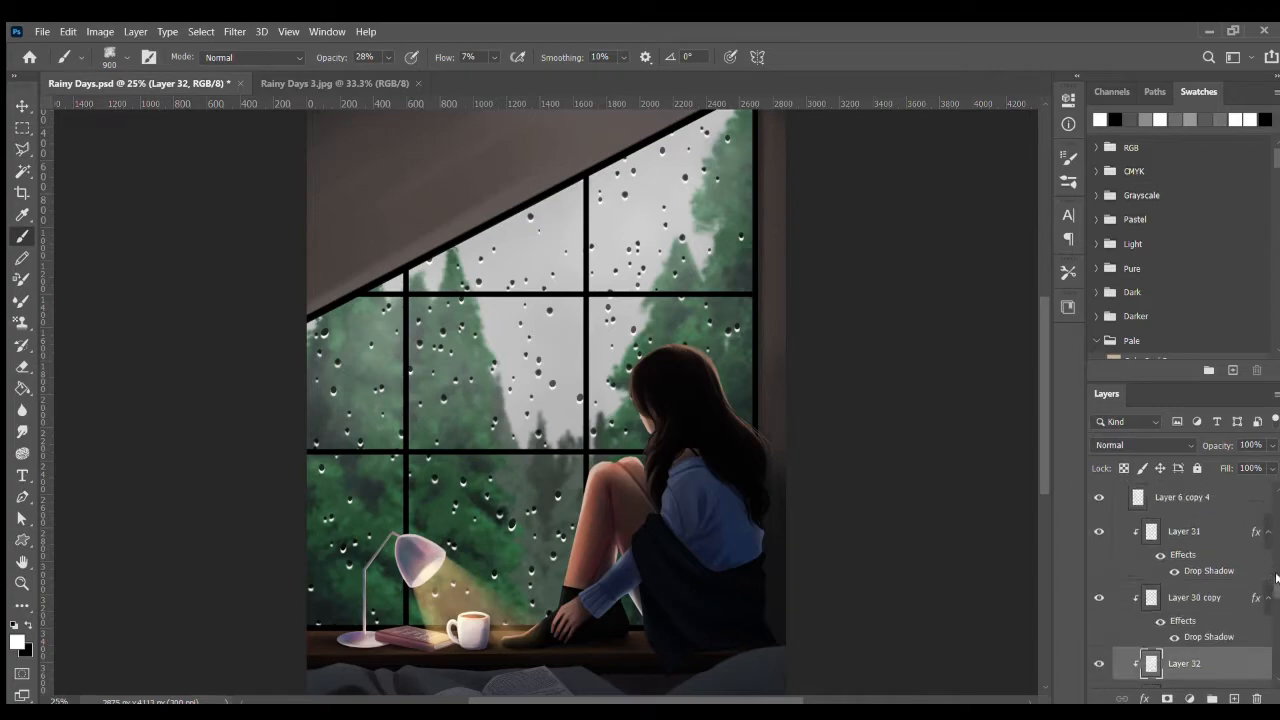
scroll(1270, 590, "down", 3)
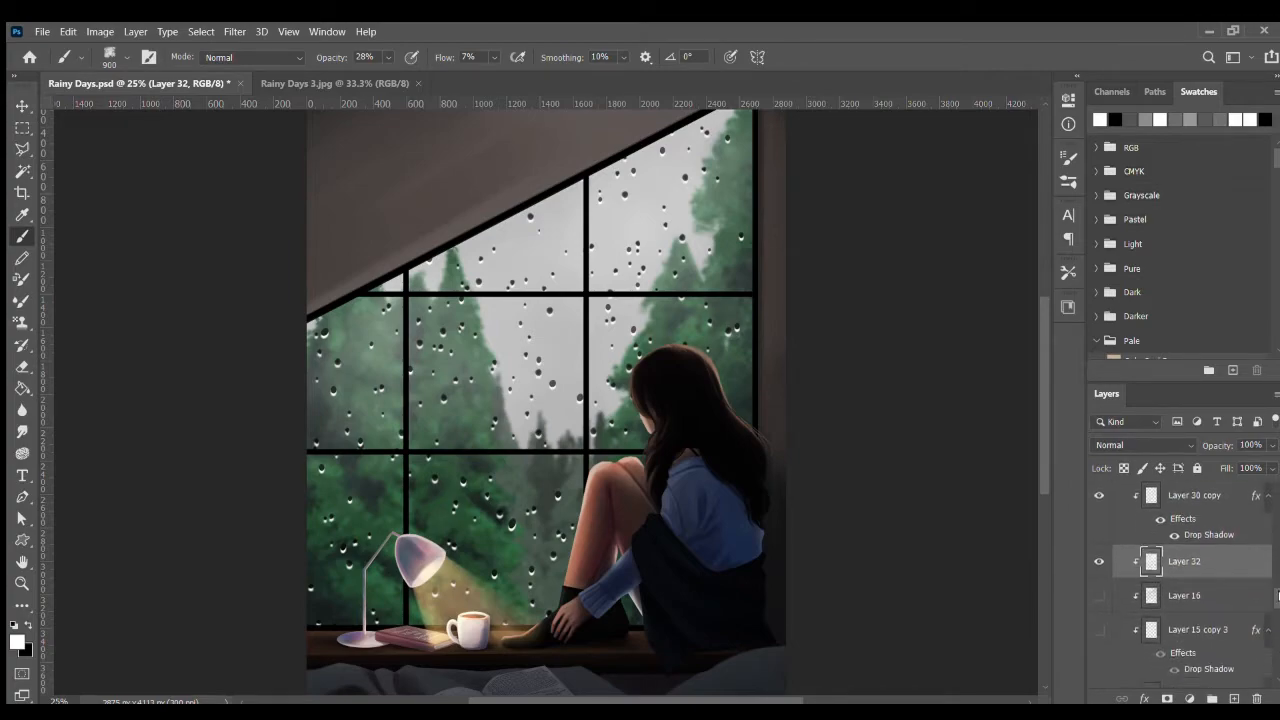
left_click(1187, 441)
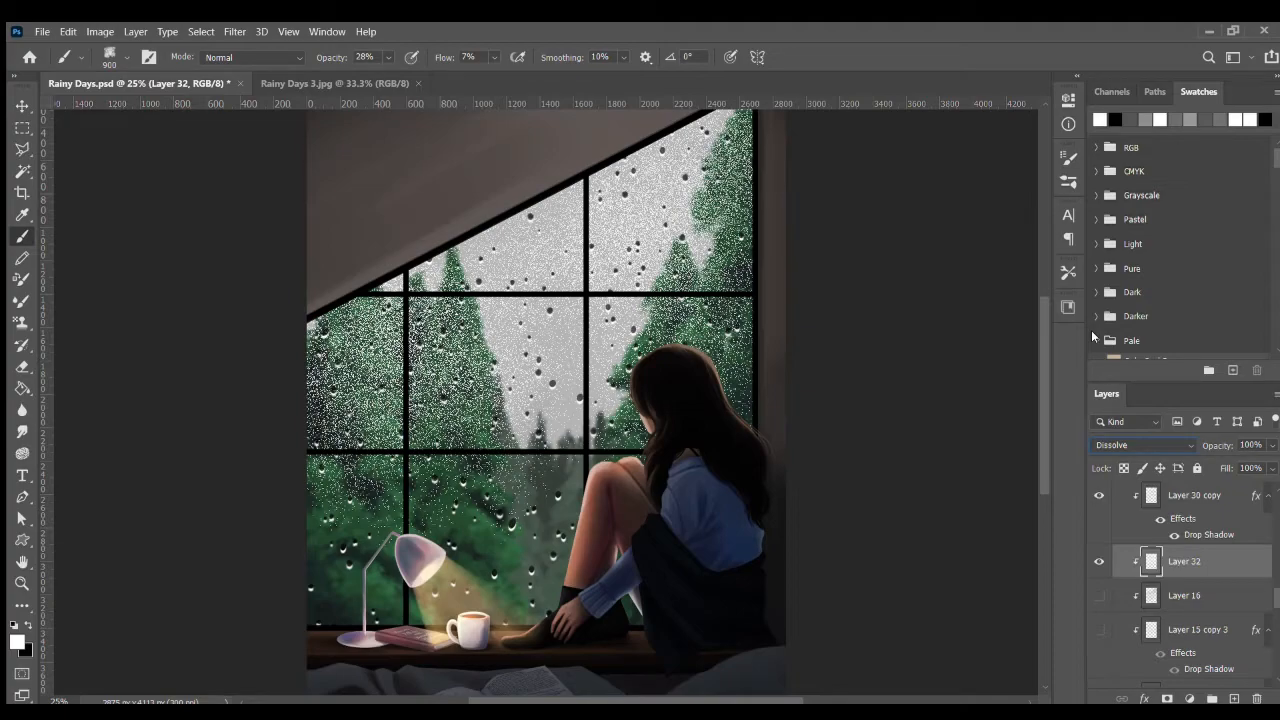
- Lightly erase some of Layer 32's speckles over the window panes with a soft 400 px eraser at 34% opacity
key("r")
key("]")
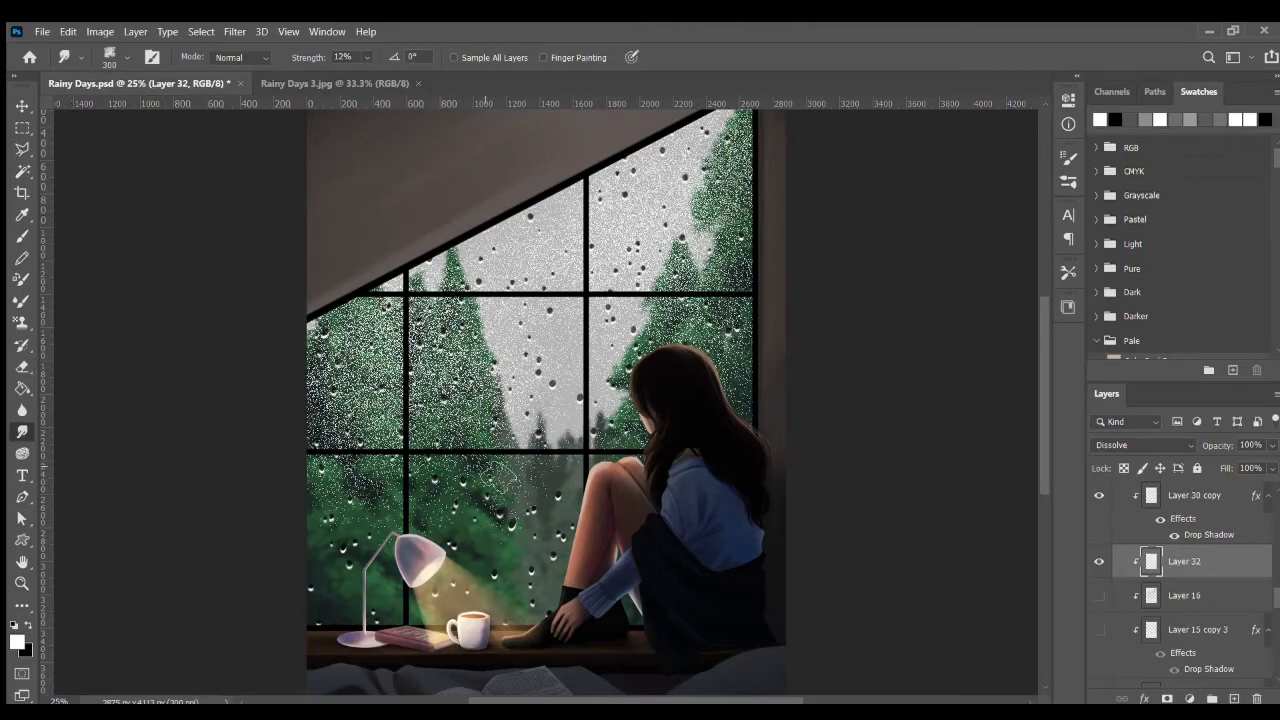
key("e")
key("]")
key("]")
key("]")
scroll(690, 470, "up", 2)
mouse_move(468, 390)
left_mouse_down()
mouse_move(462, 358)
mouse_move(468, 432)
mouse_move(460, 406)
left_mouse_up()
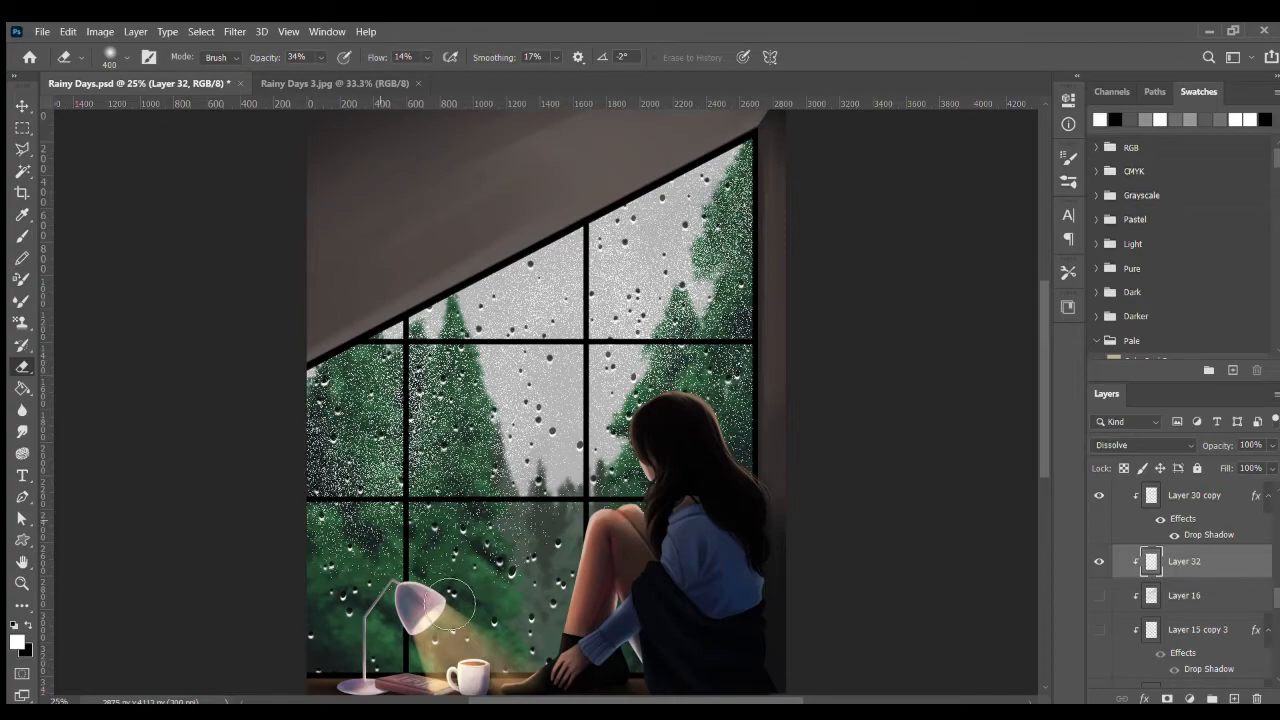
- Add a Drop Shadow effect with a dark grey colour to Layer 32
key("space")
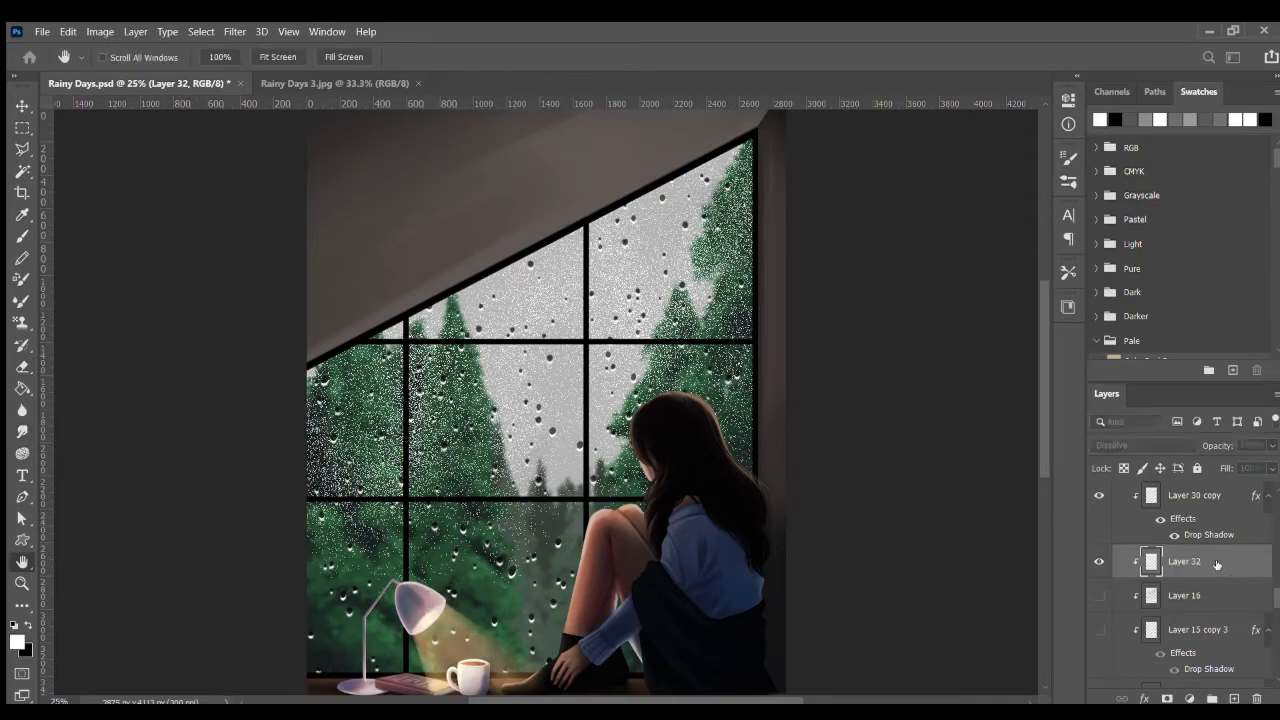
left_click(577, 558)
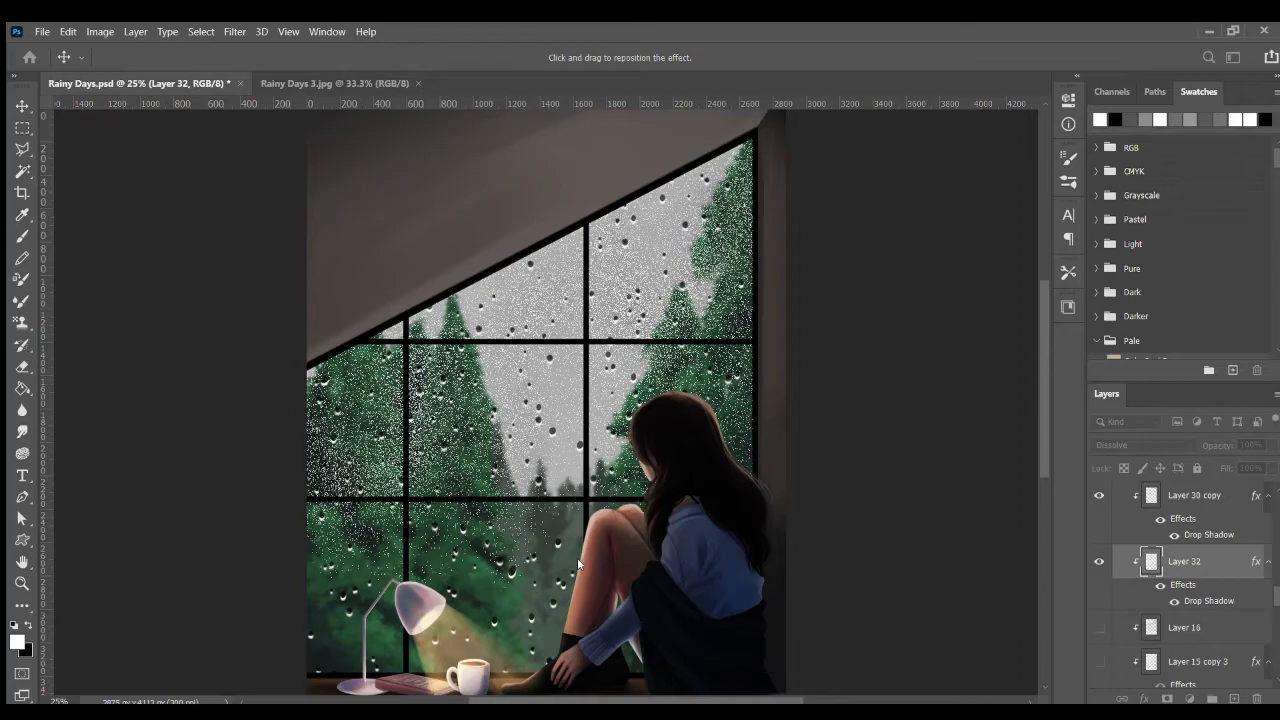
left_click(903, 280)
left_click(617, 299)
left_click(1084, 257)
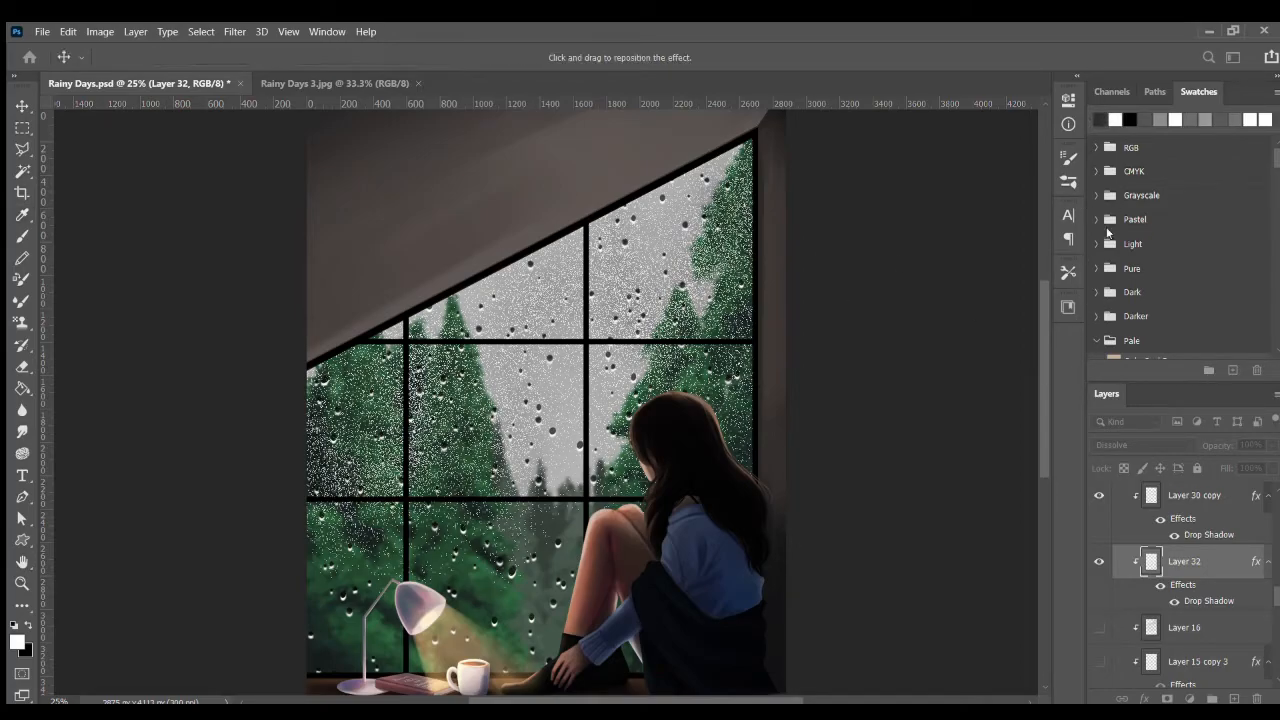
left_click(1105, 238)
- Fine-tune the Drop Shadow settings of Layer 32
key("ctrl+plus")
key("ctrl+plus")
key("ctrl+plus")
key("ctrl+plus")
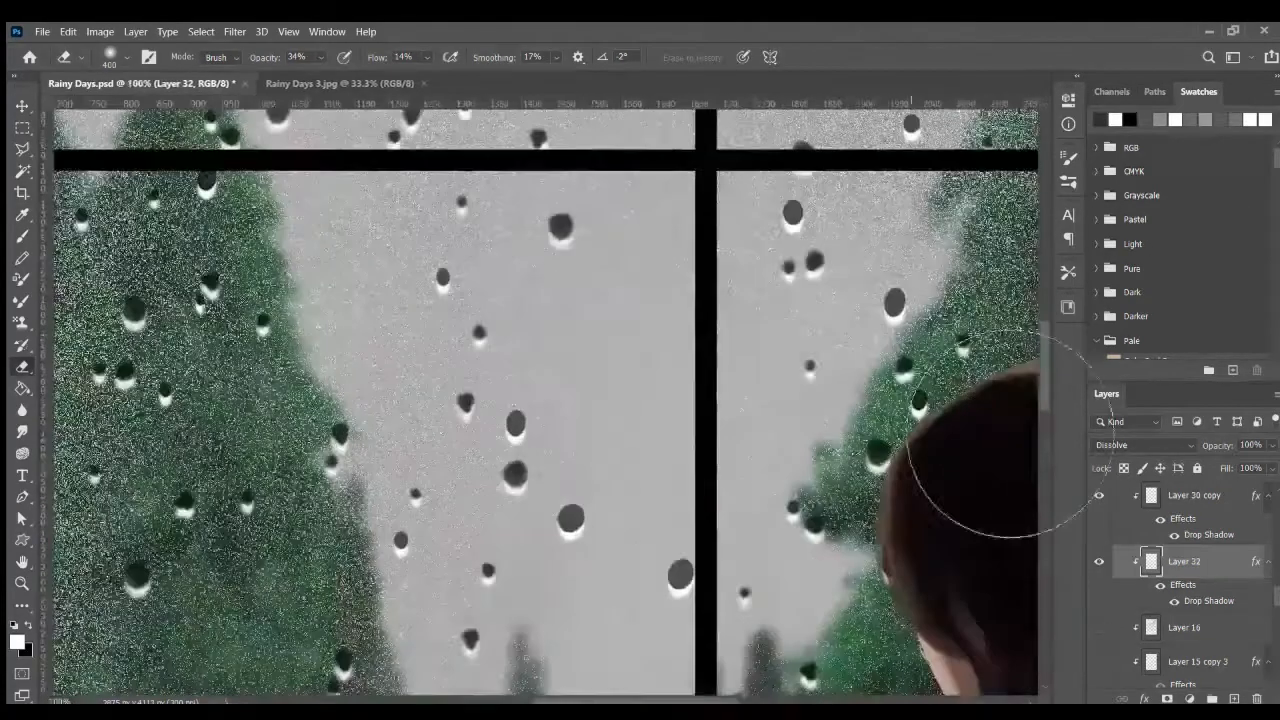
double_click(1209, 601)
left_click_drag(932, 402, 914, 396)
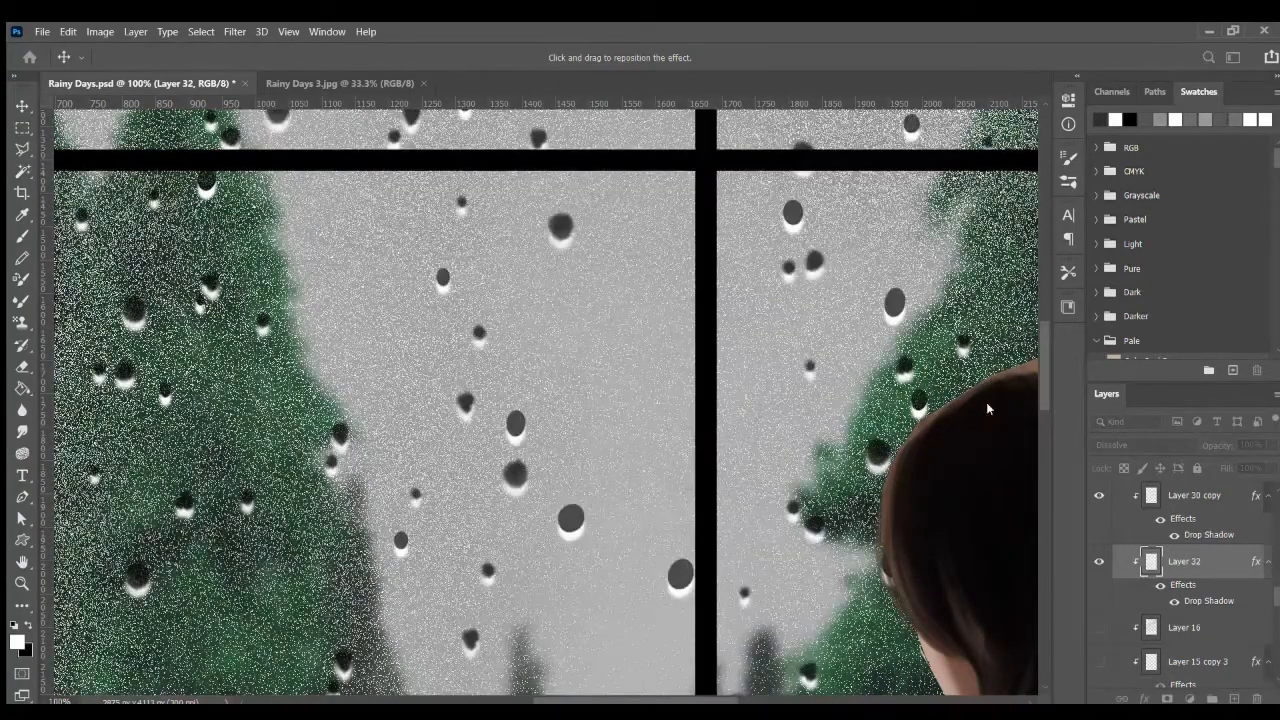
left_click(1162, 271)
key("ctrl+minus")
key("ctrl+minus")
key("ctrl+minus")
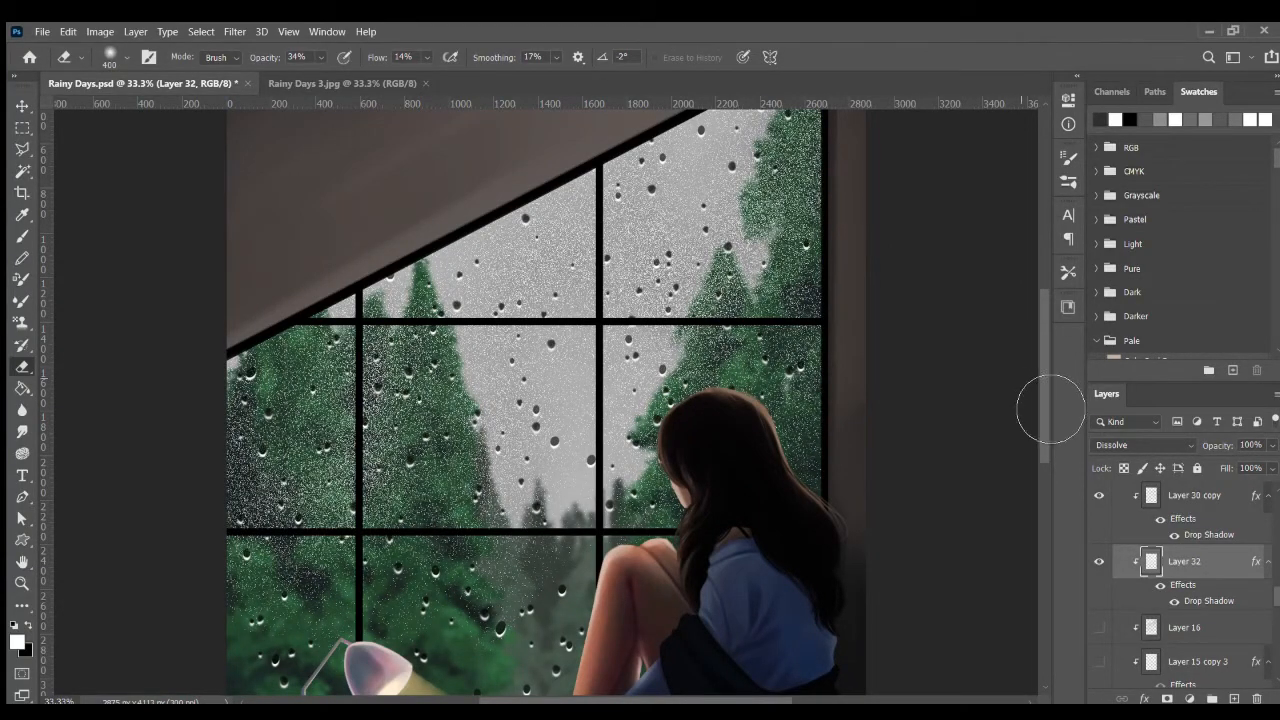
- Lower the opacity of Layer 32 to 80%
scroll(1040, 380, "up", 2)
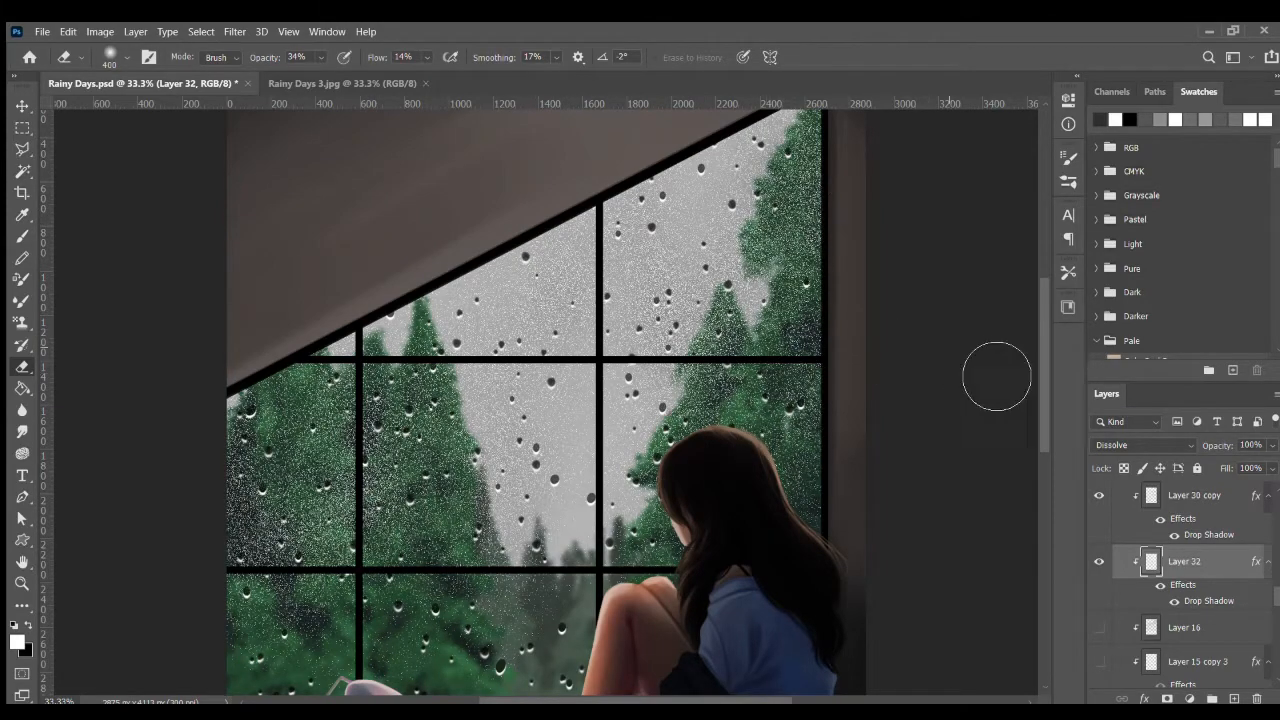
scroll(1039, 366, "down", 5)
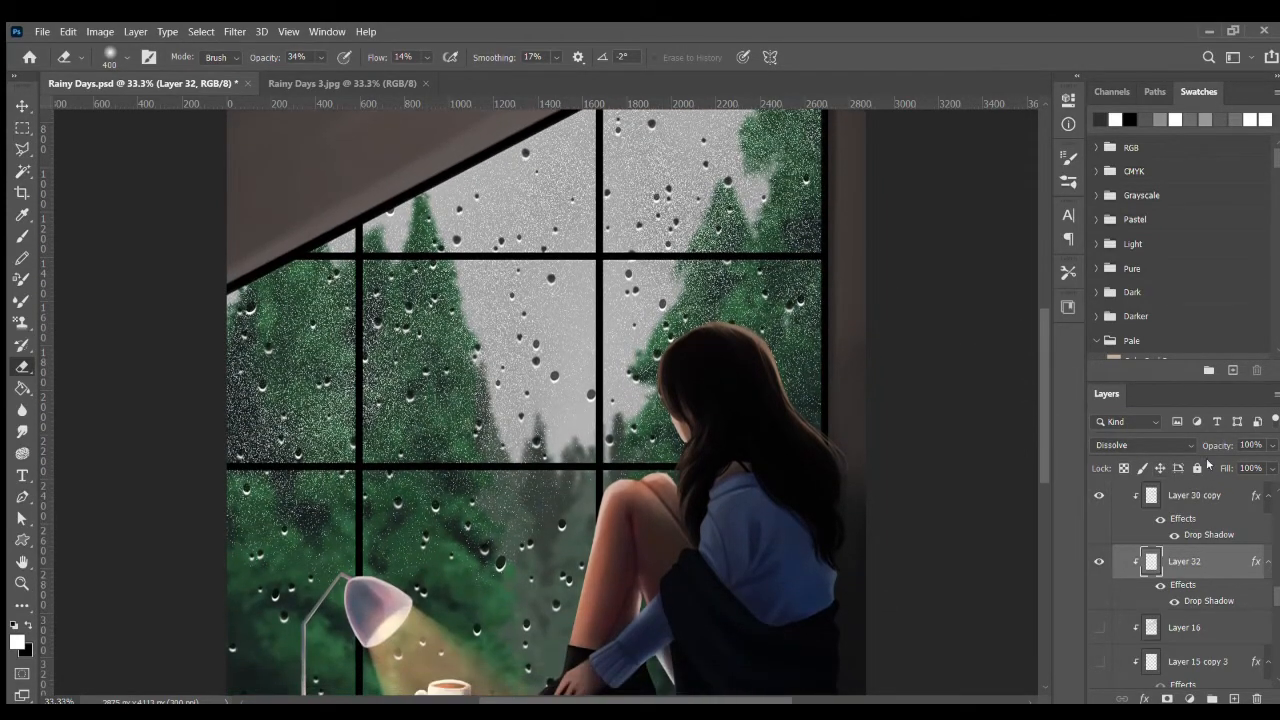
left_click_drag(1222, 445, 1217, 447)
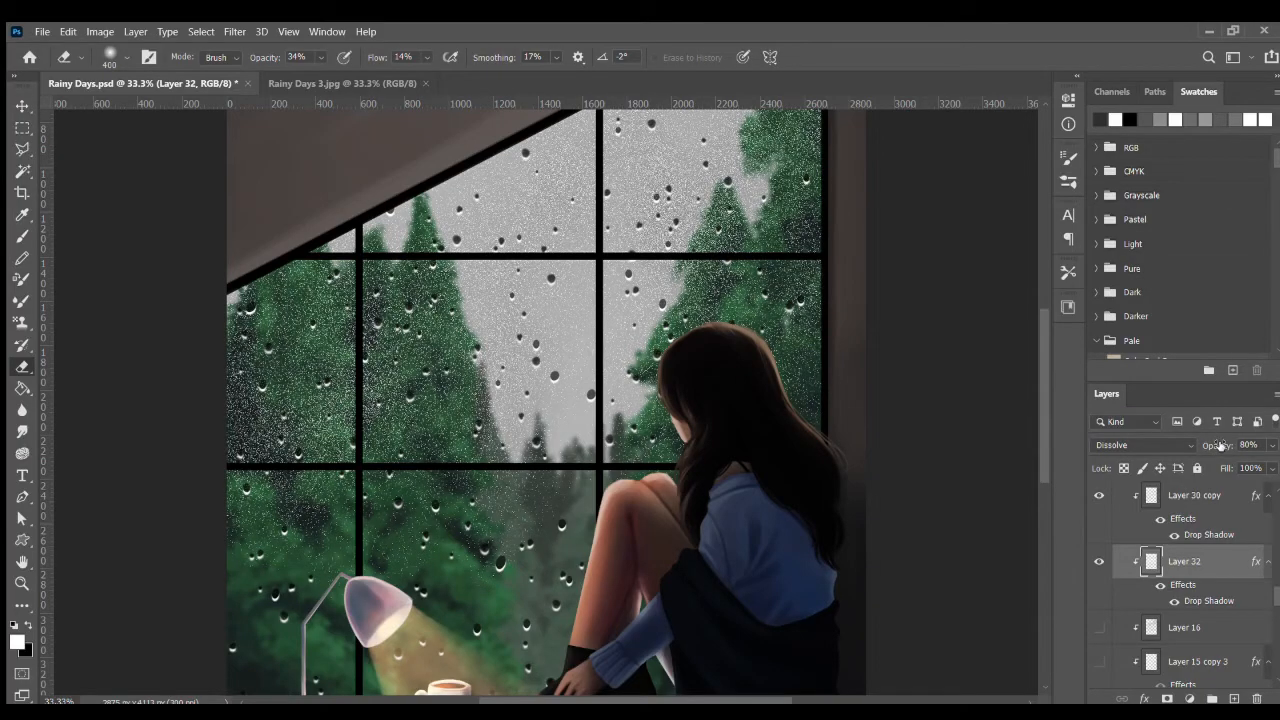
key("ctrl+minus")
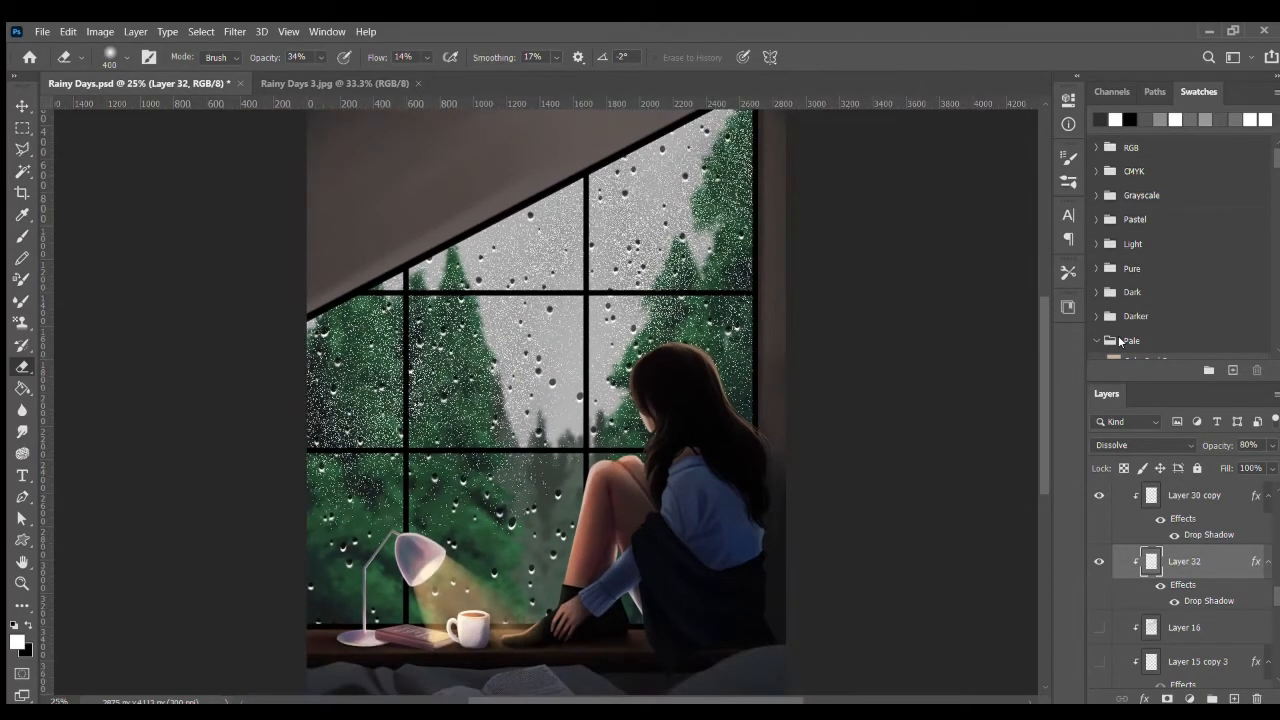
key("ctrl+plus")
key("ctrl+plus")
key("ctrl+minus")
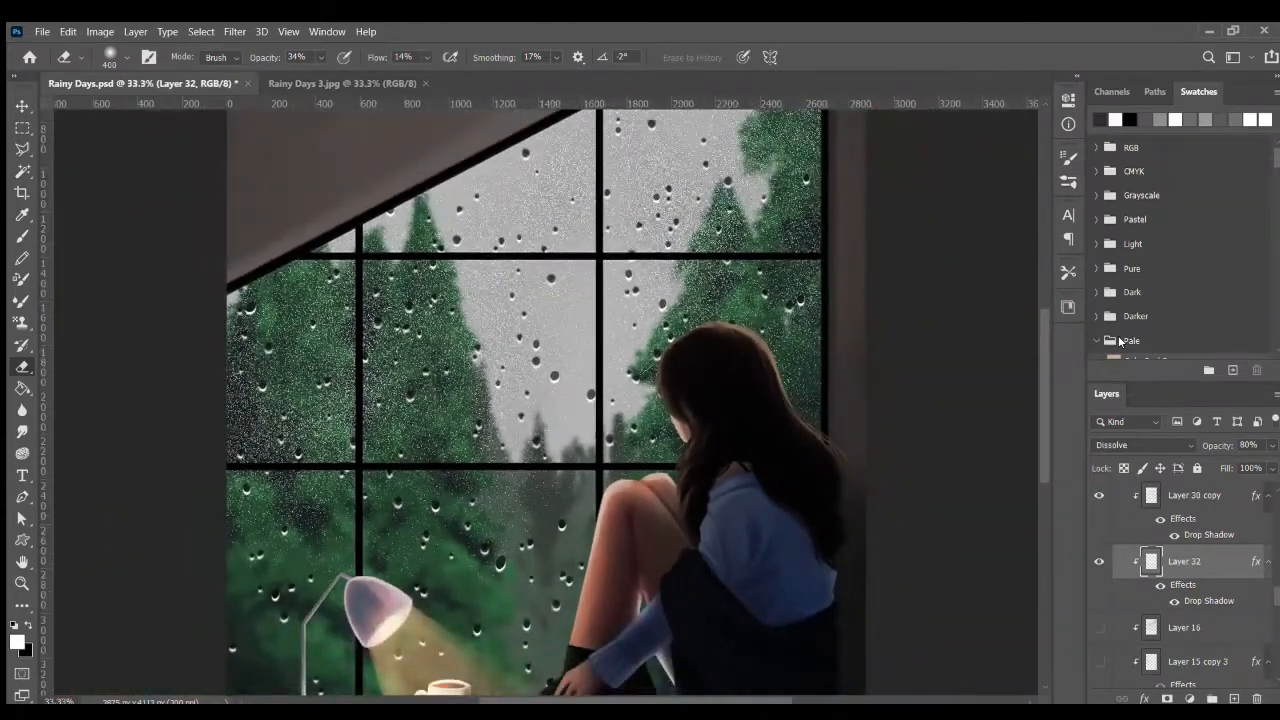
- Add a new layer above Layer 31 and clip it to the window layers below
scroll(1200, 560, "up", 2)
left_click(1218, 528)
left_click(1234, 698)
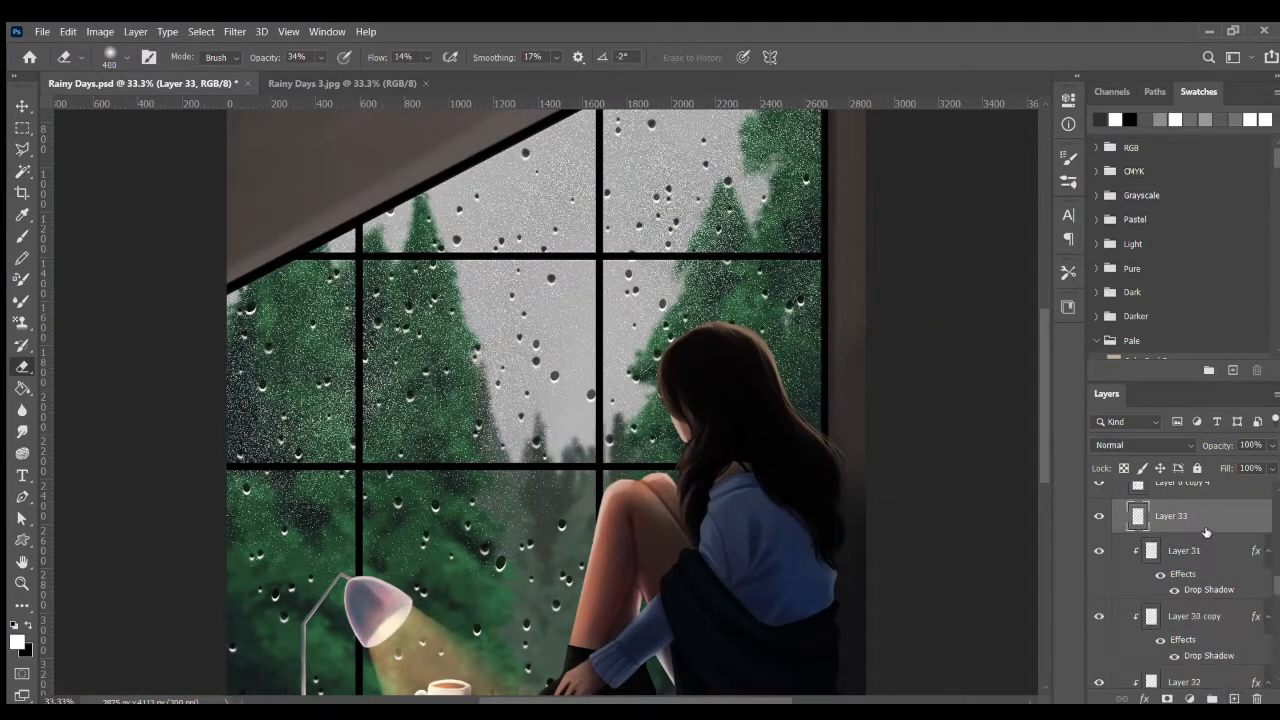
left_click(1203, 530, "alt")
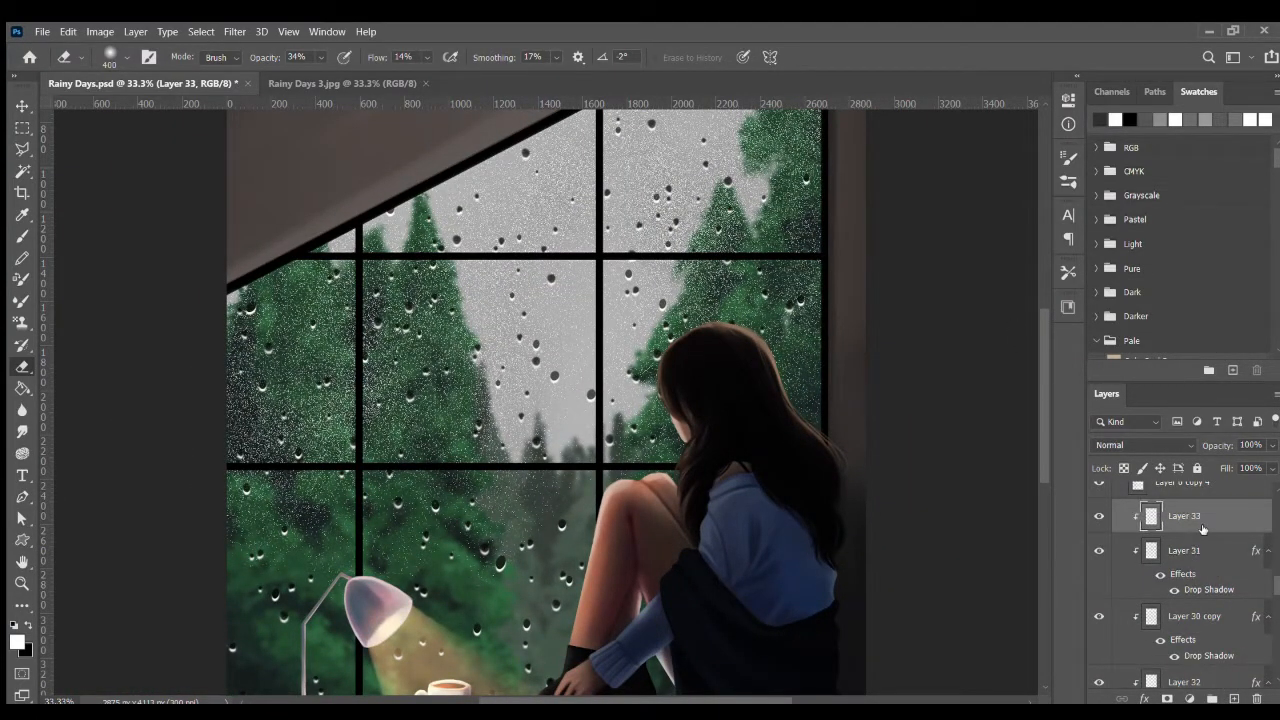
- Paint a soft white haze over the window on Layer 33, switching to a soft round brush at 24% opacity and 13% flow
key("b")
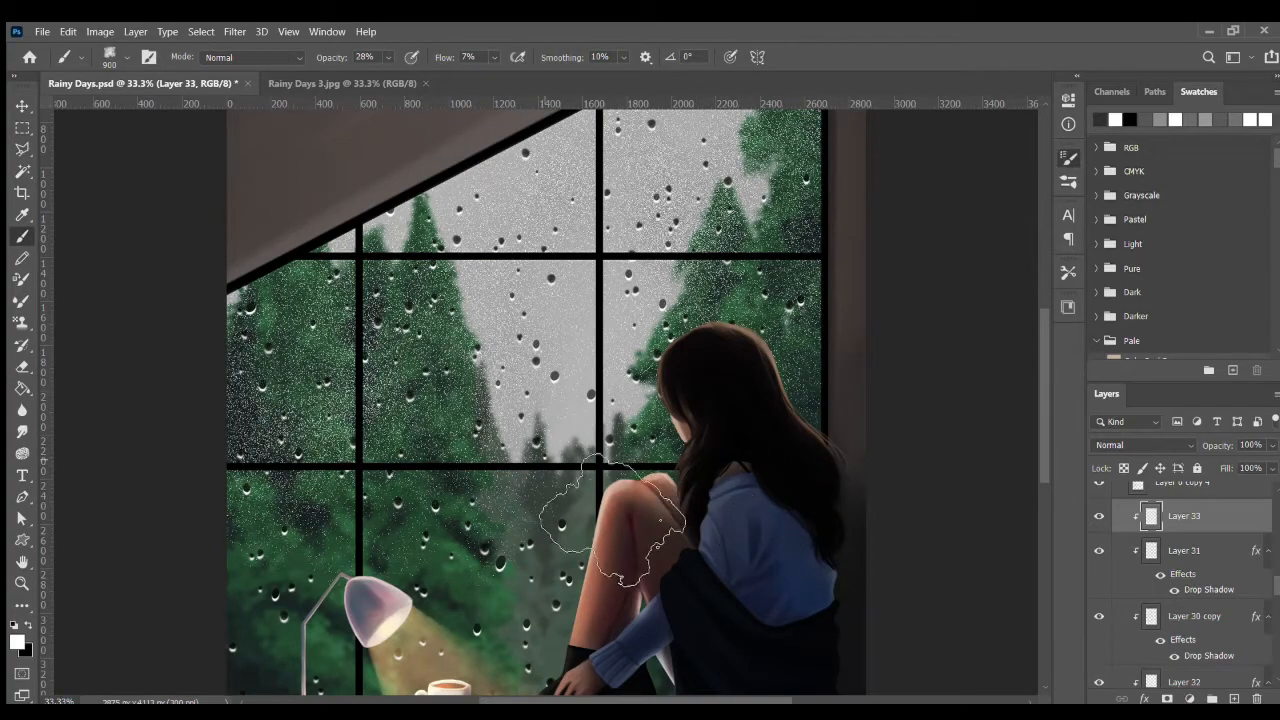
scroll(760, 470, "up", 2)
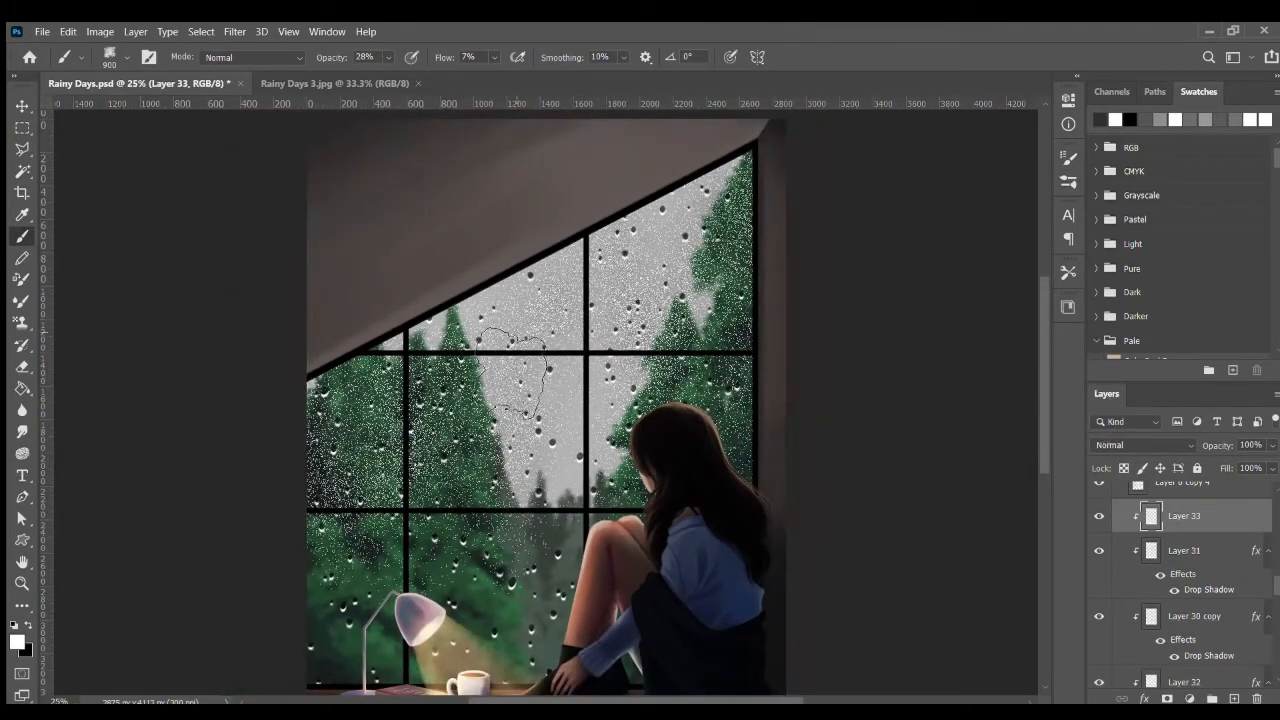
mouse_move(425, 396)
left_mouse_down()
mouse_move(371, 384)
mouse_move(445, 385)
left_mouse_up()
left_click(1069, 158)
left_click(814, 154)
left_click_drag(650, 240, 791, 251)
key("ctrl+z")
left_click_drag(334, 57, 328, 57)
left_click_drag(441, 57, 452, 57)
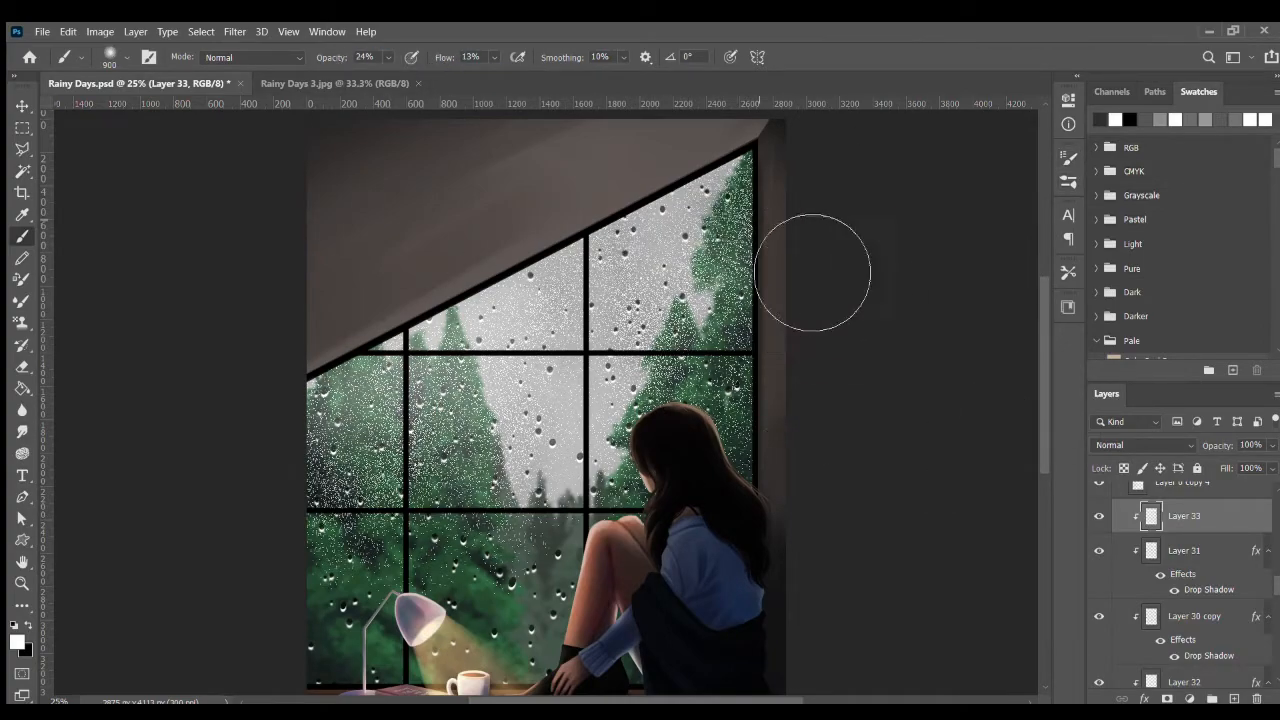
- Lower the opacity of the speckled Layer 32 to 72%
scroll(540, 288, "down", 2)
left_click_drag(1231, 446, 1219, 446)
left_click(1216, 682)
key("ctrl+plus")
key("ctrl+minus")
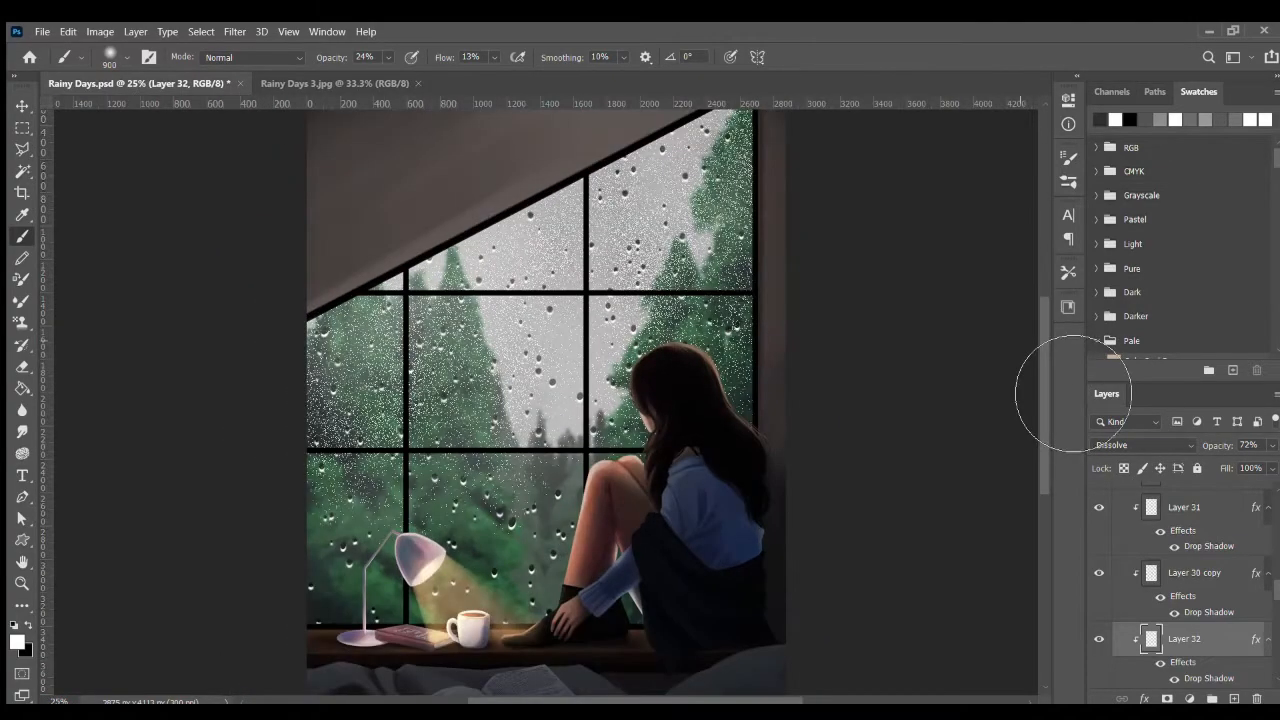
scroll(1032, 451, "down", 1)
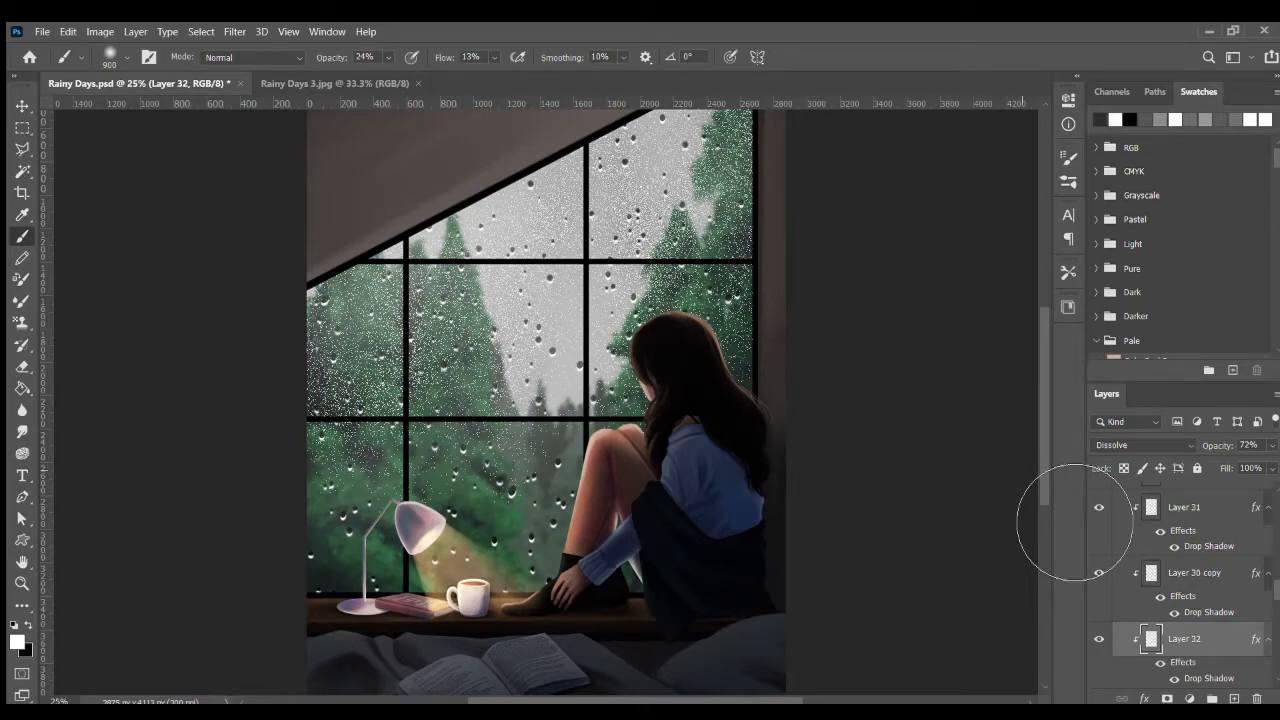
key("ctrl+plus")
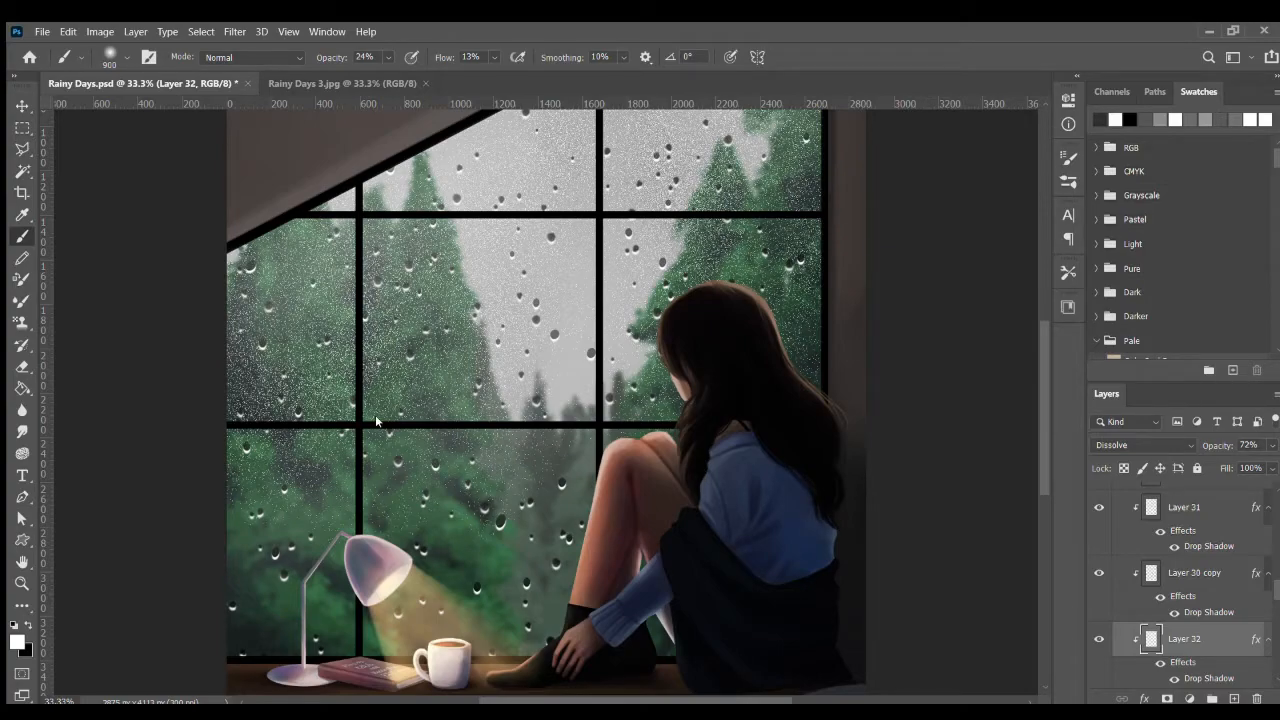
- Save the illustration as Rainy Days 5.jpg and compare the opened JPEG with Rainy Days.psd
key("ctrl+s")
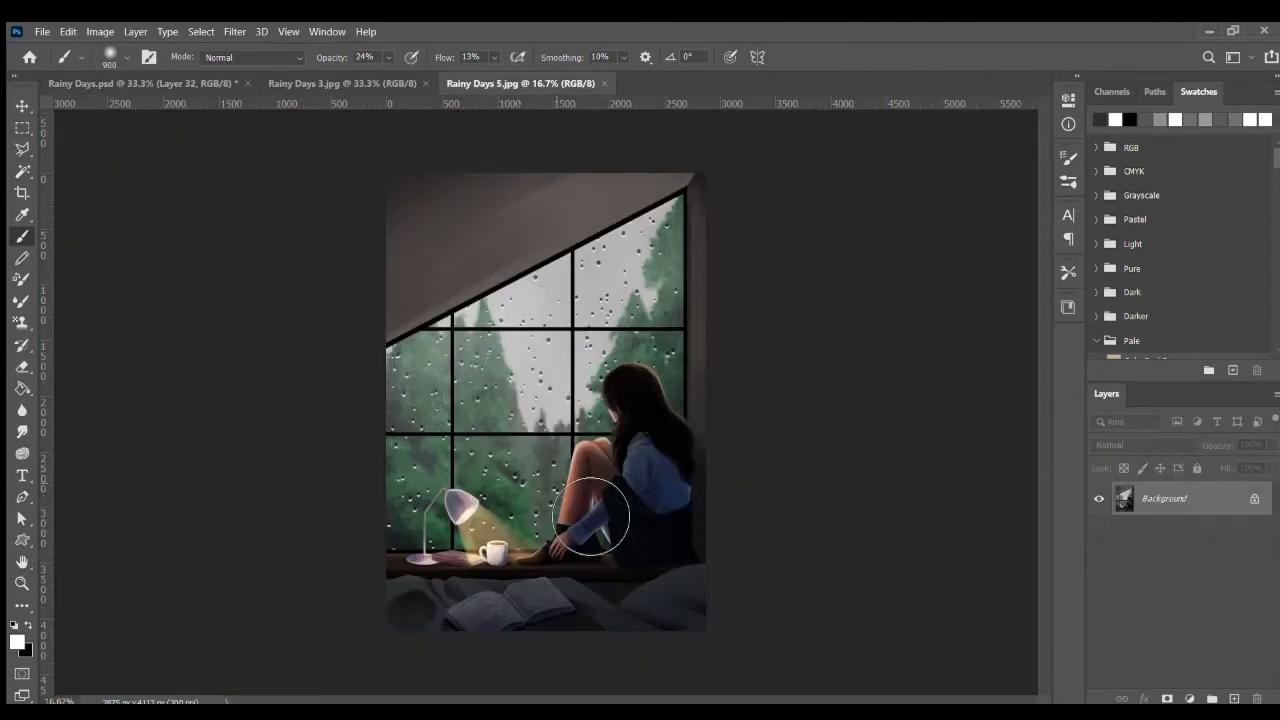
key("ctrl+plus")
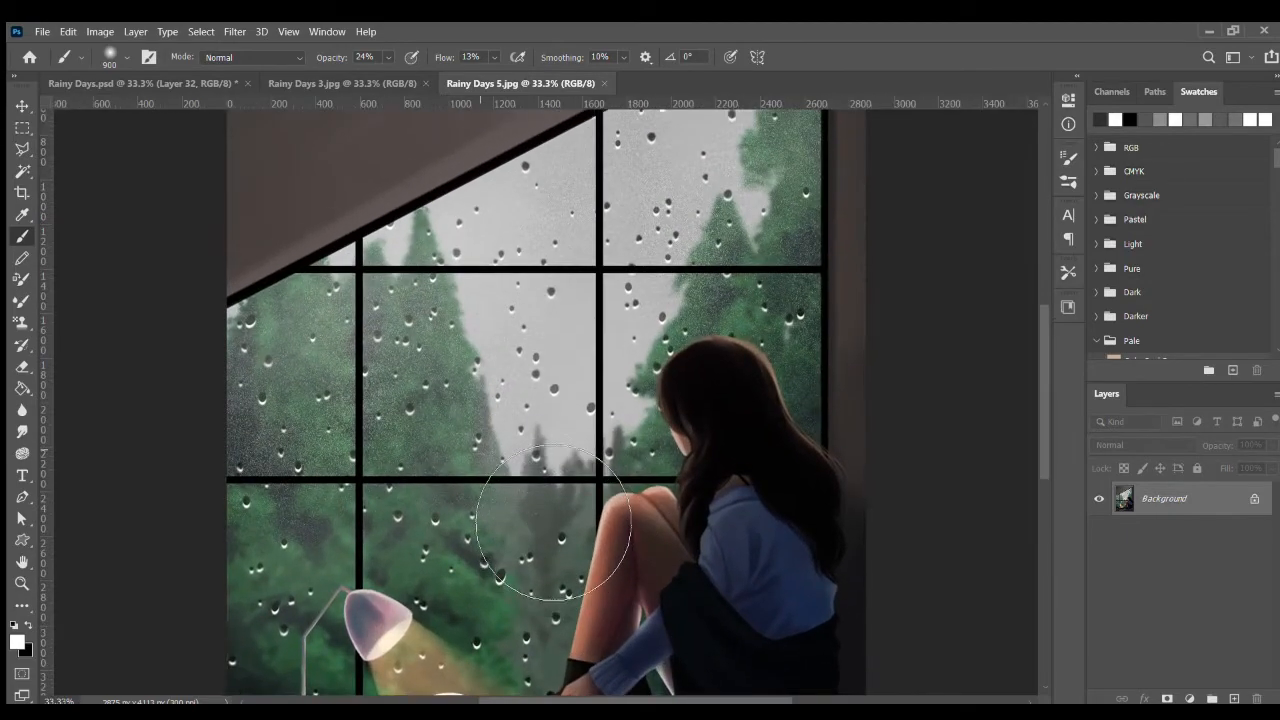
key("ctrl+minus")
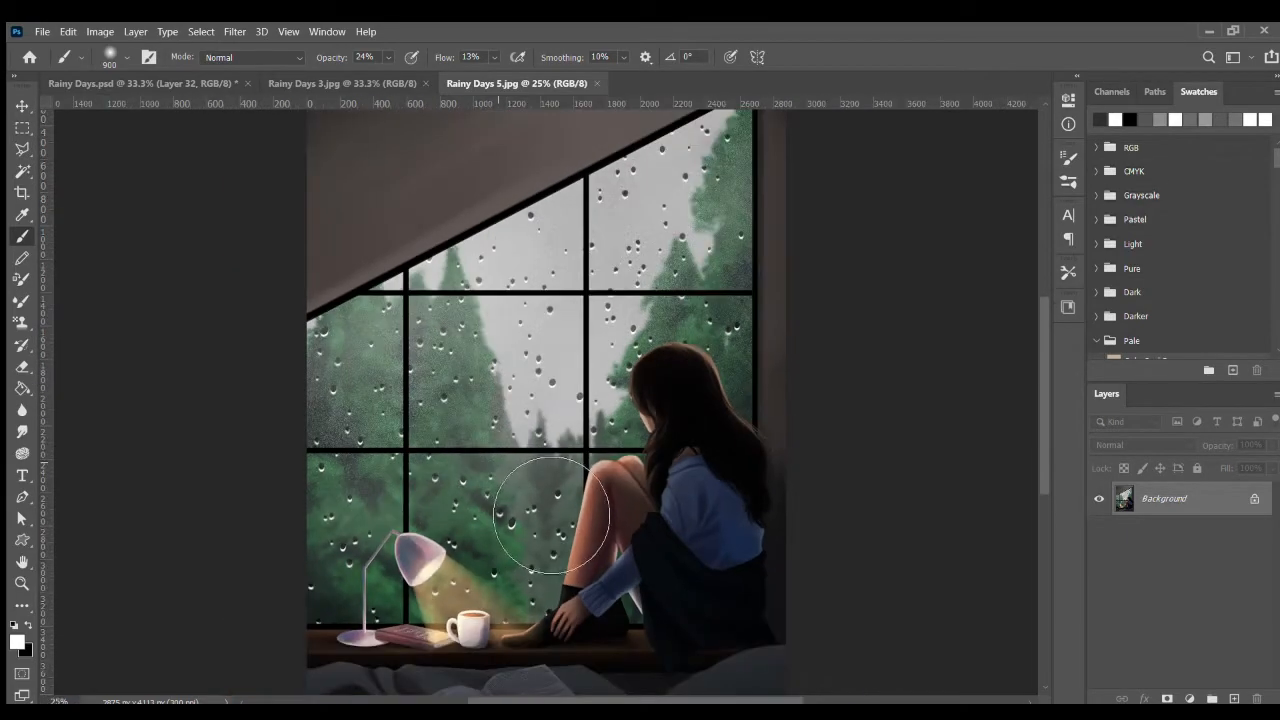
left_click(140, 83)
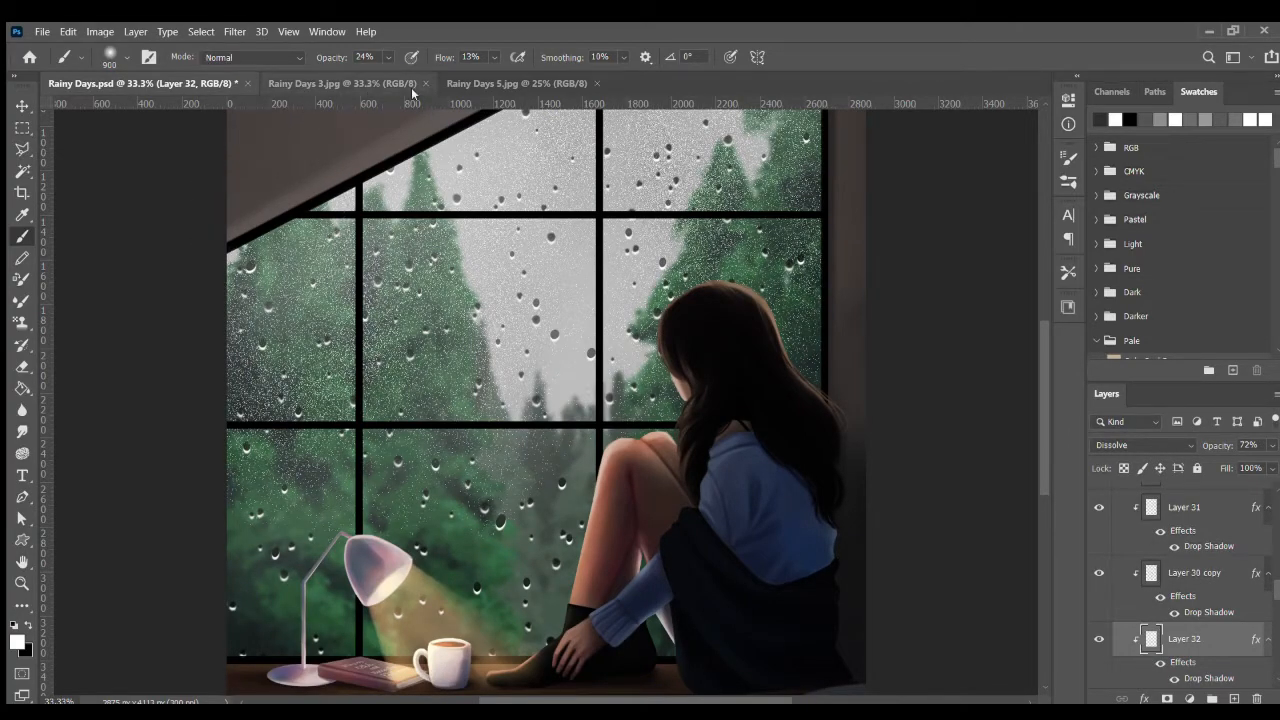
left_click(570, 82)
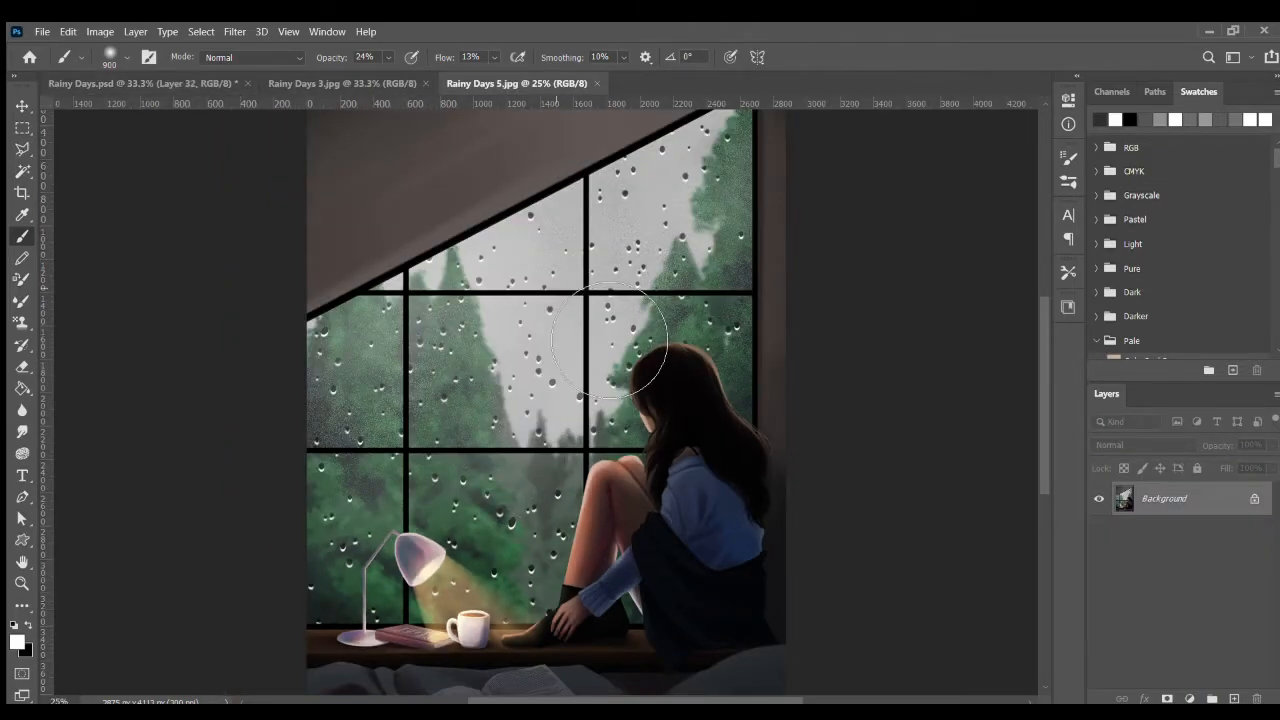
- Compare Rainy Days.psd with Rainy Days 3.jpg, and close Rainy Days 5.jpg
left_click(224, 84)
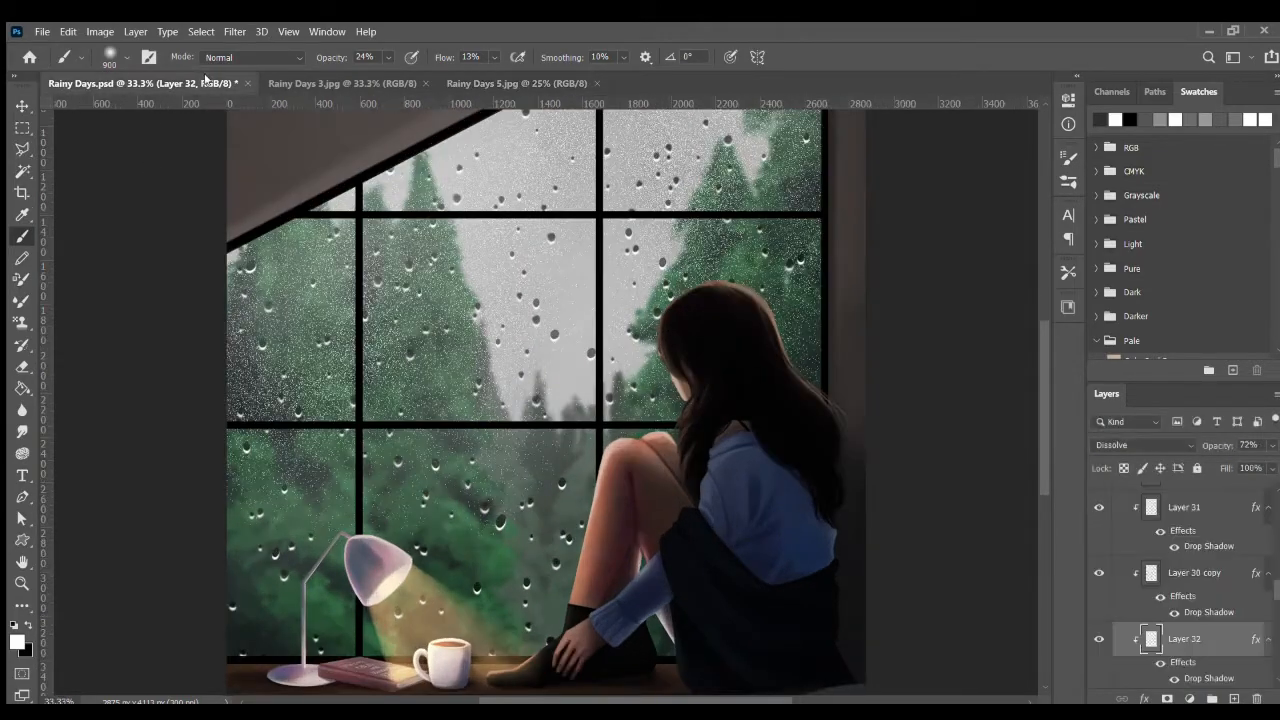
key("ctrl+minus")
left_click(356, 86)
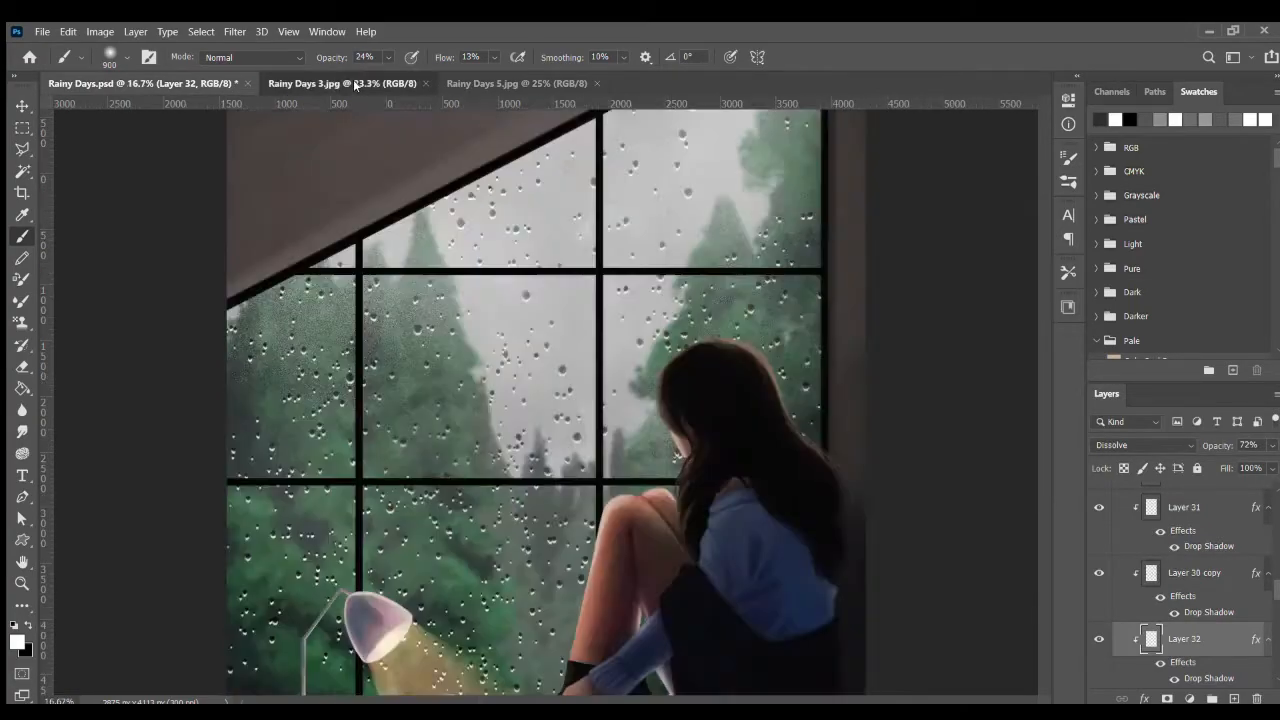
scroll(631, 500, "up", 2)
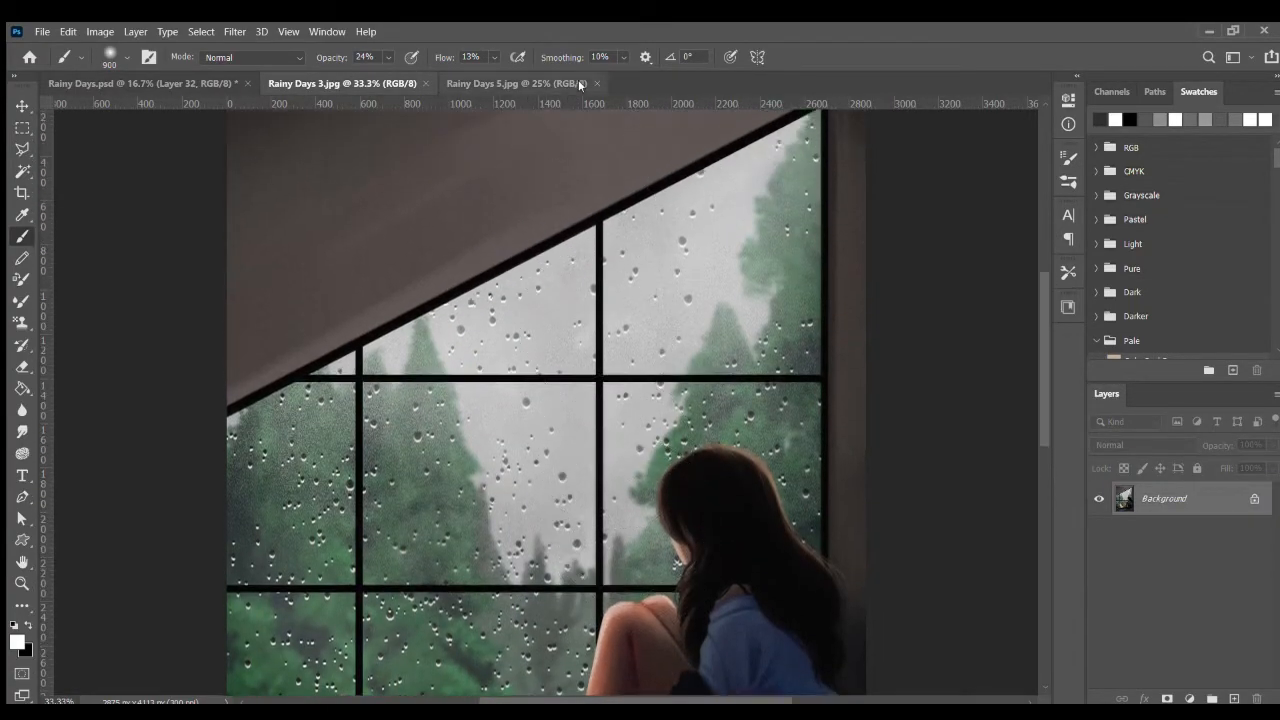
left_click(596, 83)
- Examine the raindrops, misty window and overall composition of the finished illustration in Rainy Days 3.jpg
scroll(600, 455, "down", 3)
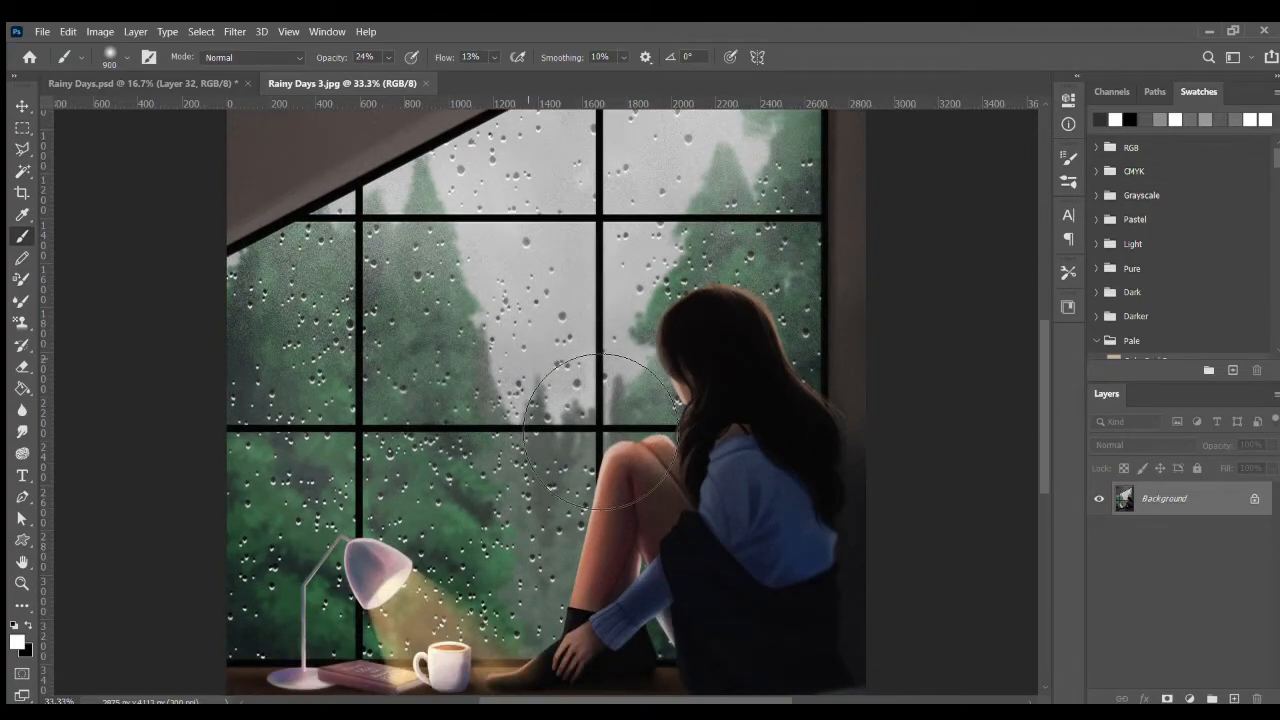
scroll(627, 510, "down", 2)
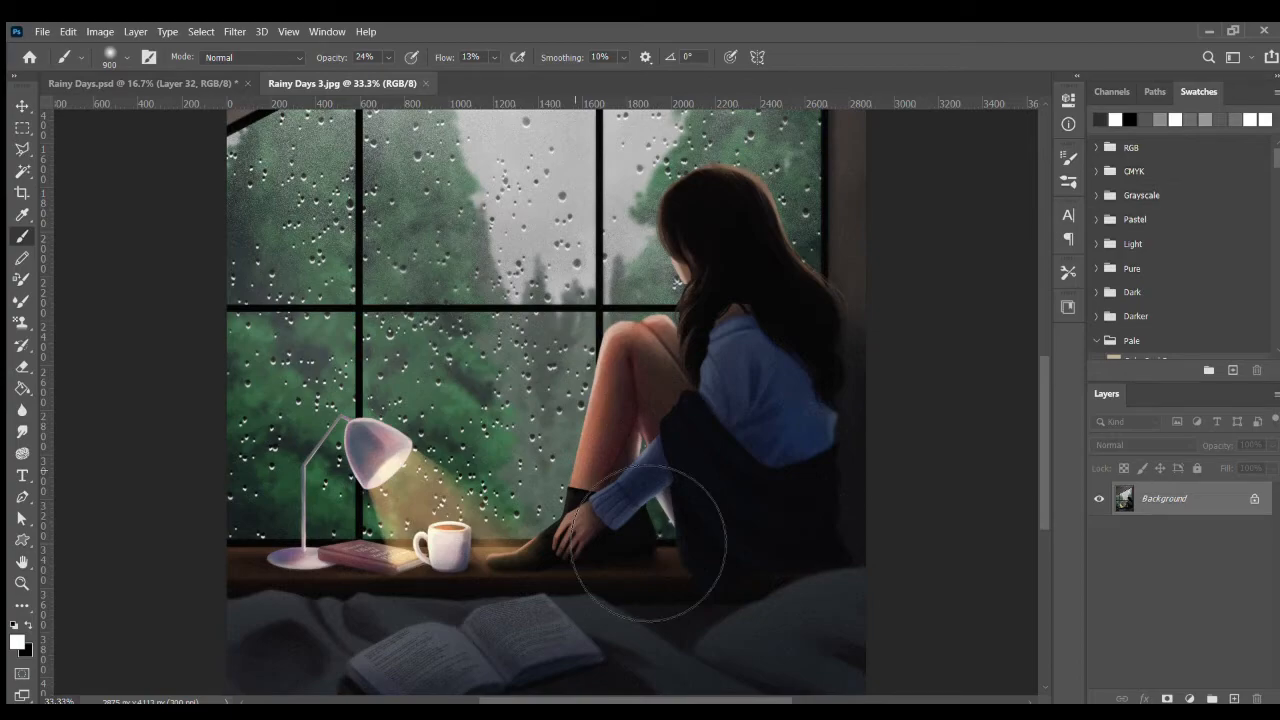
scroll(651, 560, "up", 1)
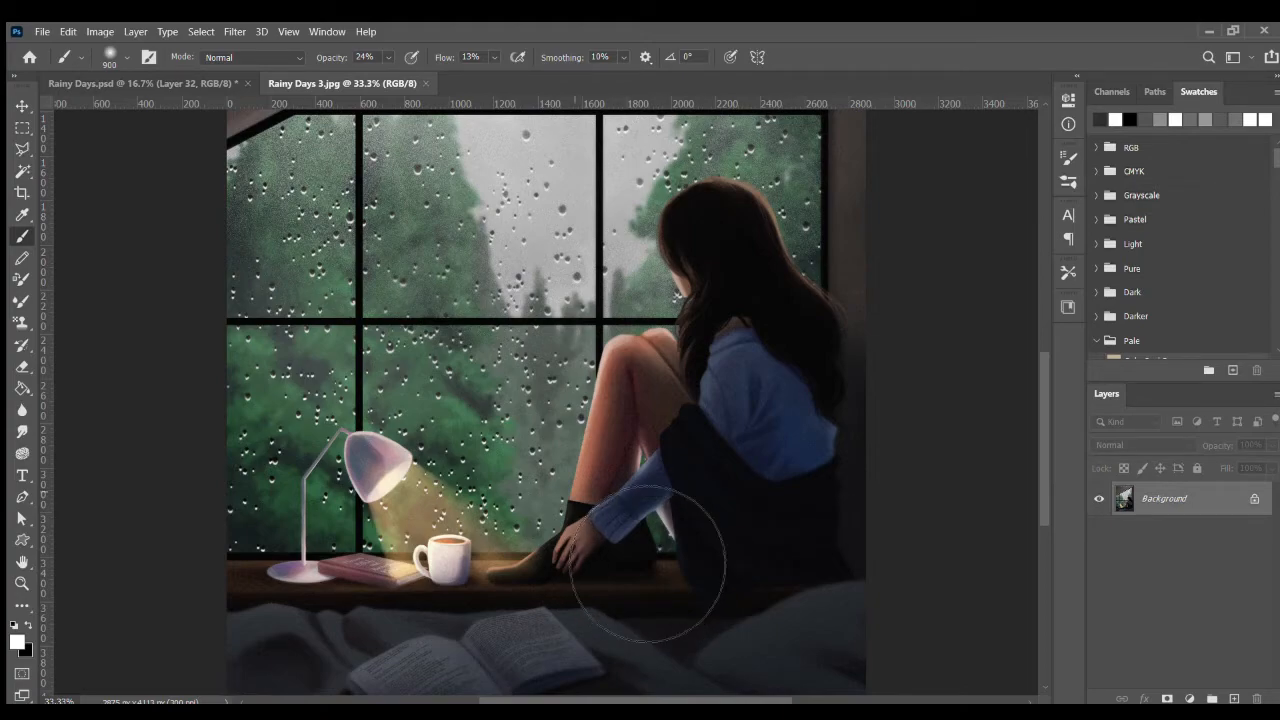
scroll(640, 570, "up", 5)
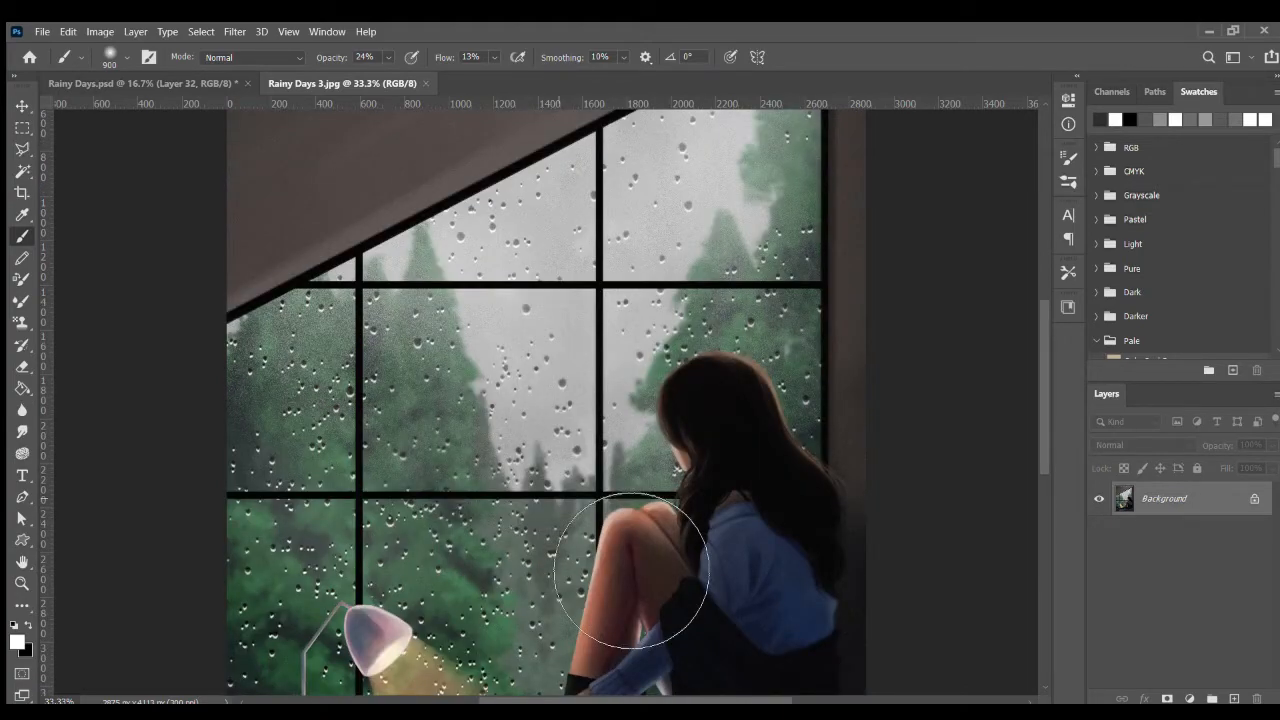
key("ctrl+minus")
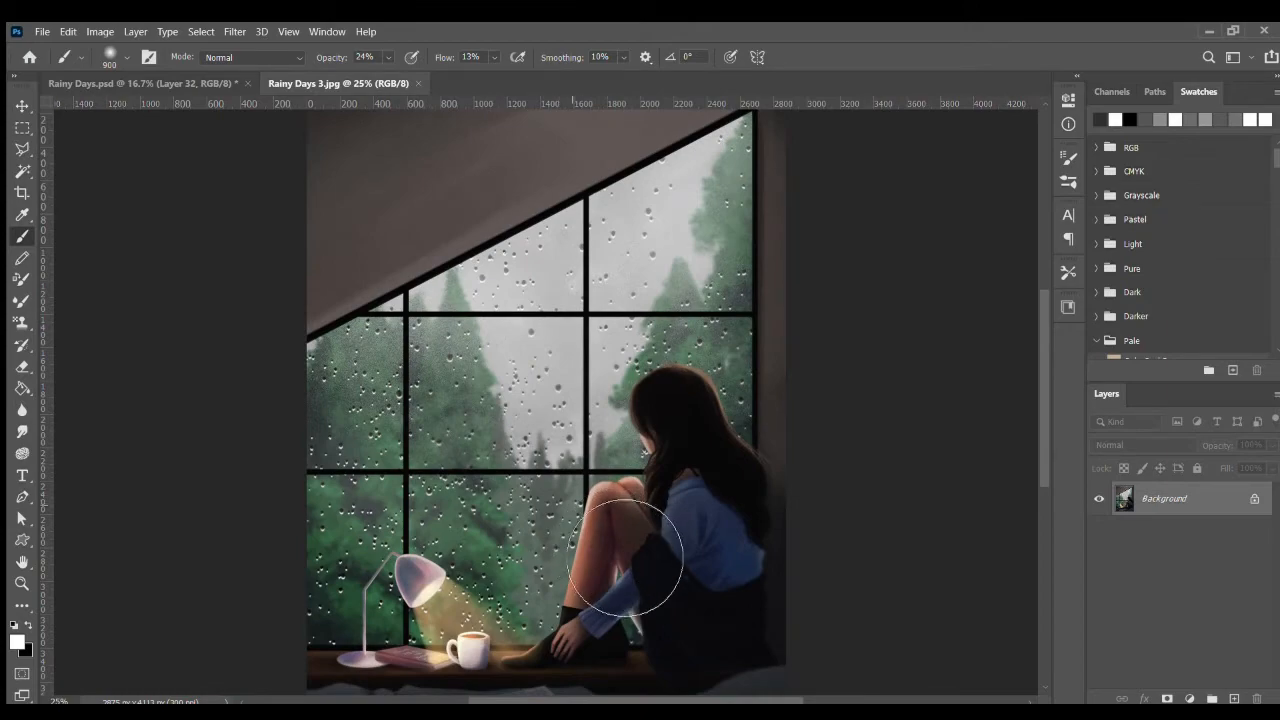
scroll(668, 560, "up", 3)
scroll(670, 561, "down", 2)
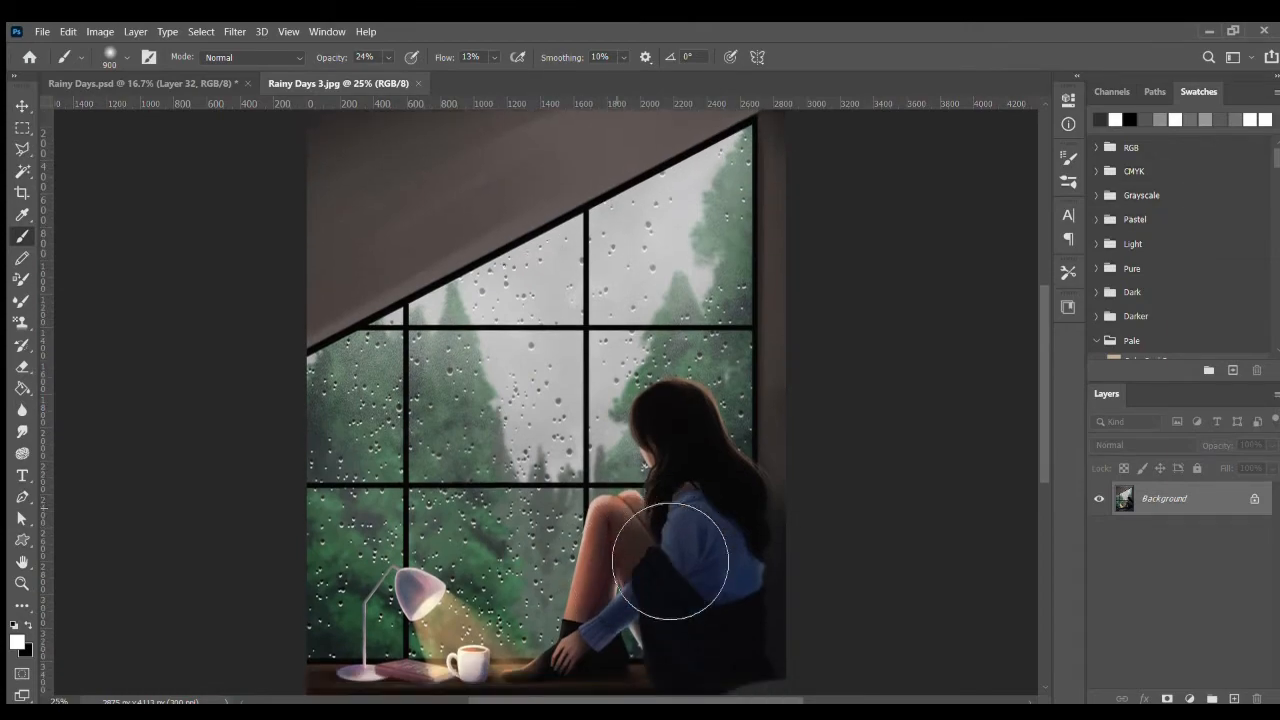